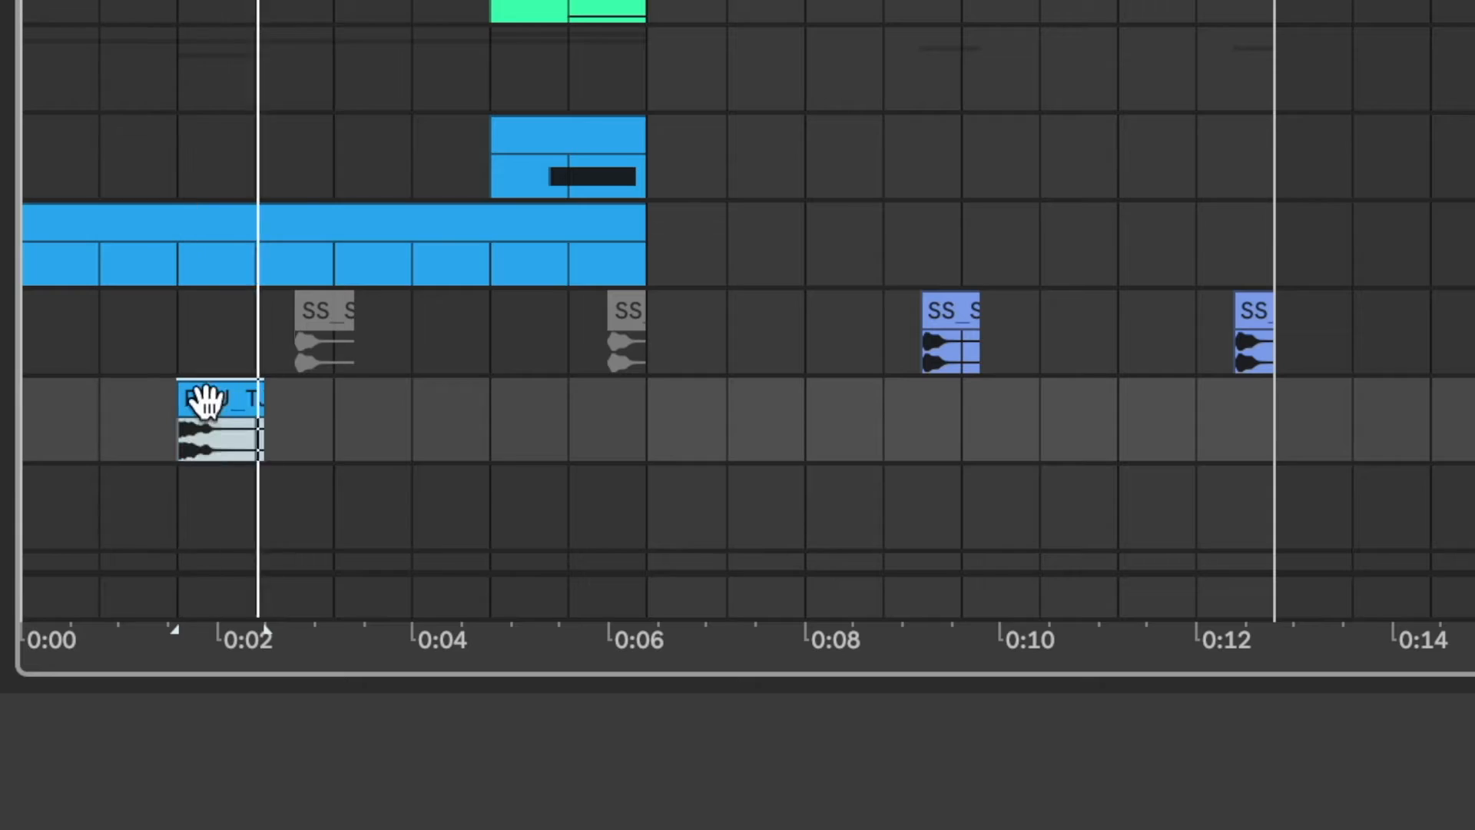
- Move the blue audio clip near 0:02 to about 0:06 on the track below
{"action": "left_click_drag", "start_coordinate": [206, 399], "coordinate": [660, 484]}
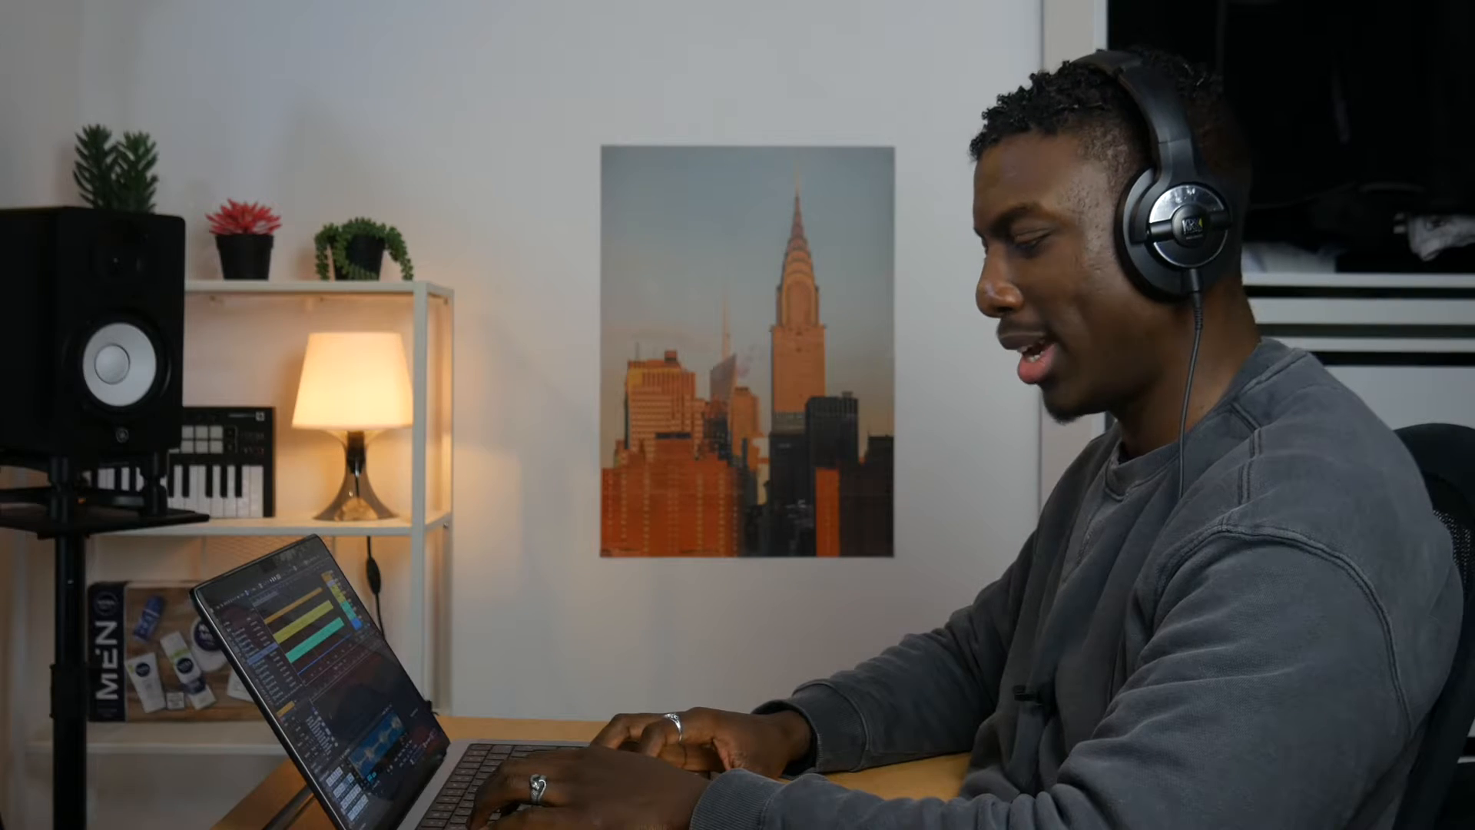
- Audition the sounds of the Movin' Weight Kit by playing its pads one after another
{"action": "key", "text": "a"}
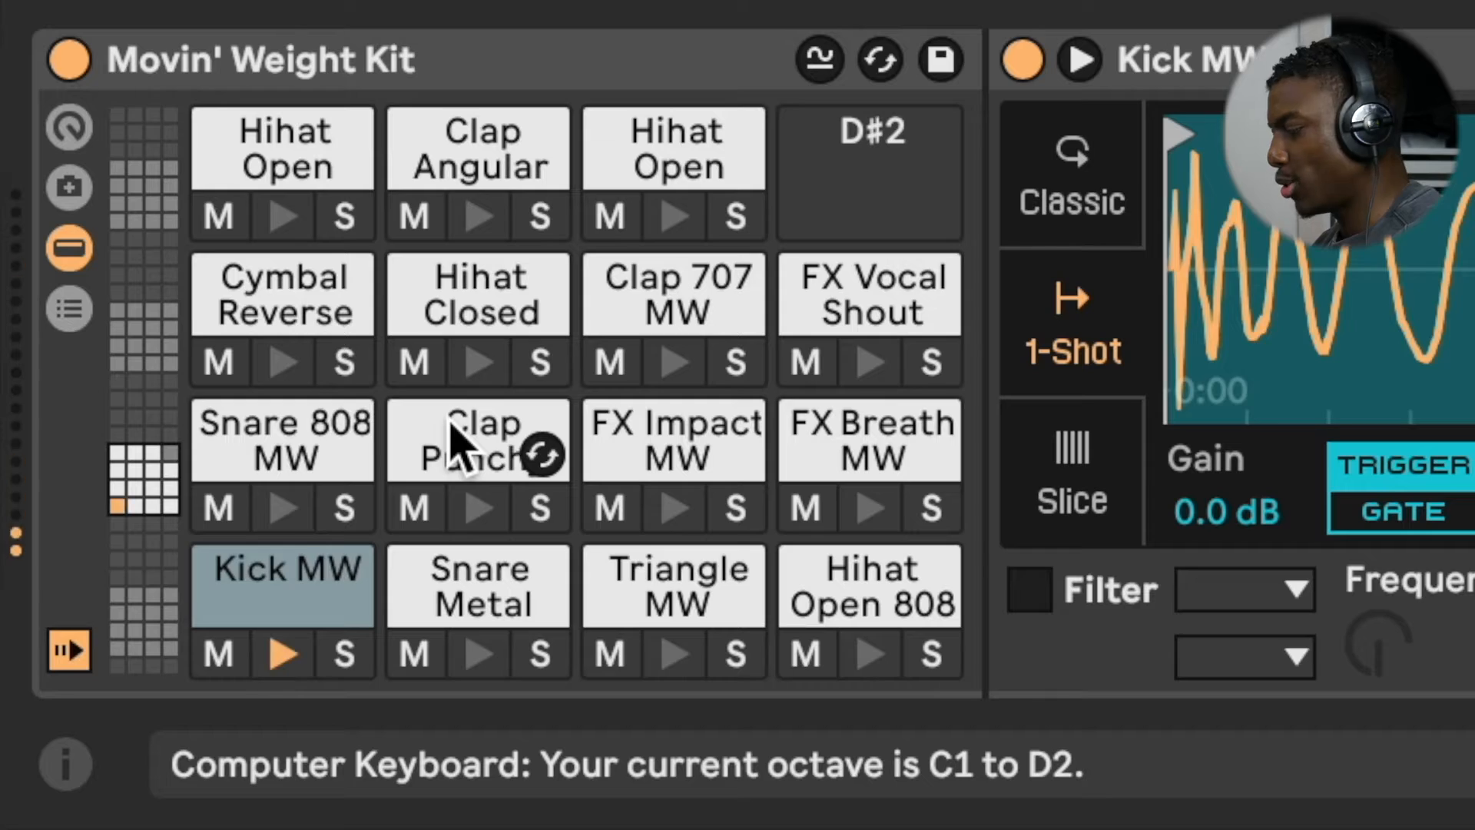
{"action": "key", "text": "s"}
{"action": "key", "text": "d"}
{"action": "key", "text": "f"}
{"action": "key", "text": "e"}
{"action": "key", "text": "t"}
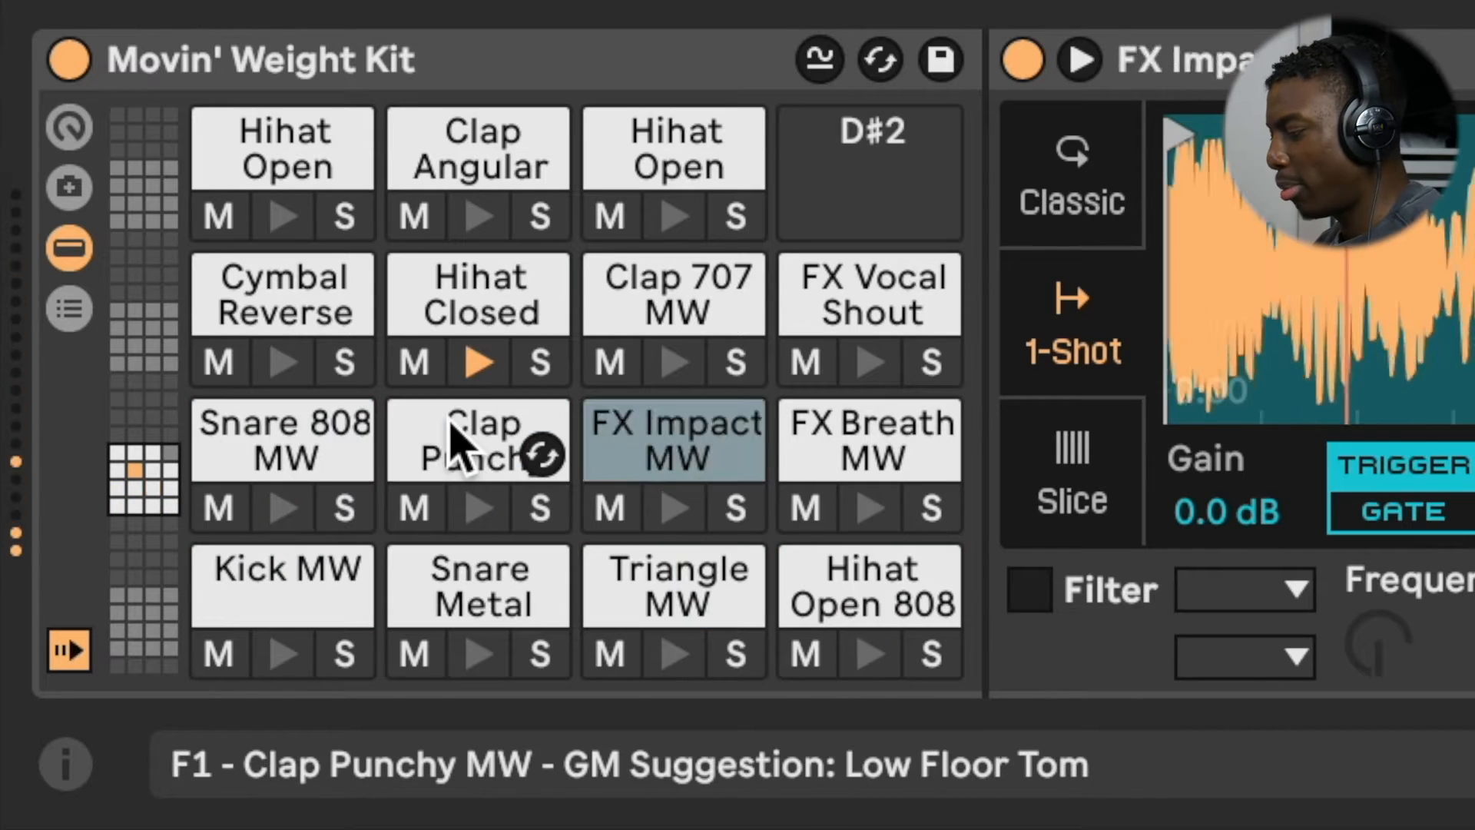
{"action": "key", "text": "y"}
{"action": "key", "text": "j"}
{"action": "key", "text": "k"}
{"action": "key", "text": "g"}
{"action": "key", "text": "l"}
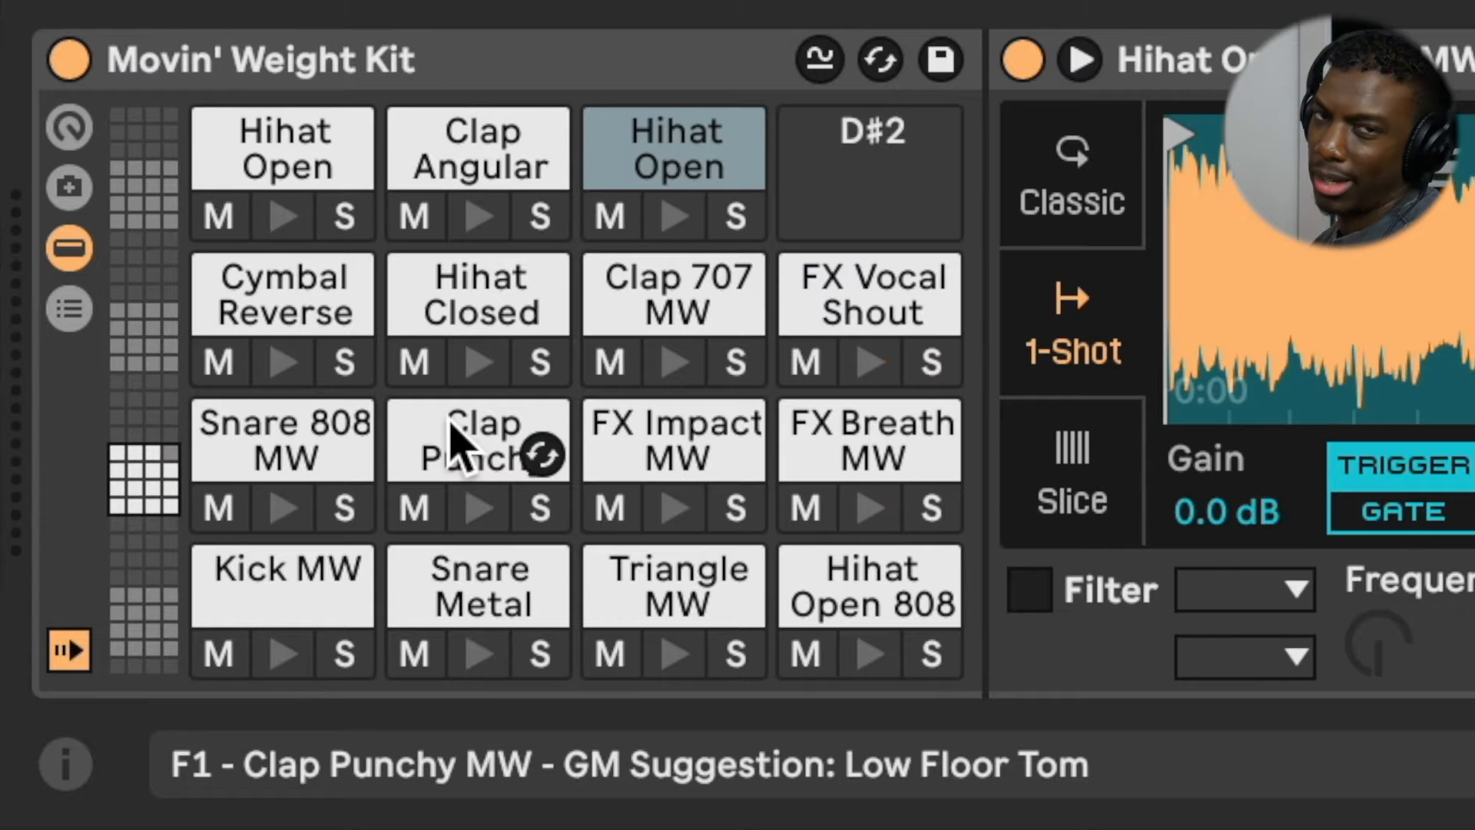
{"action": "key", "text": "o"}
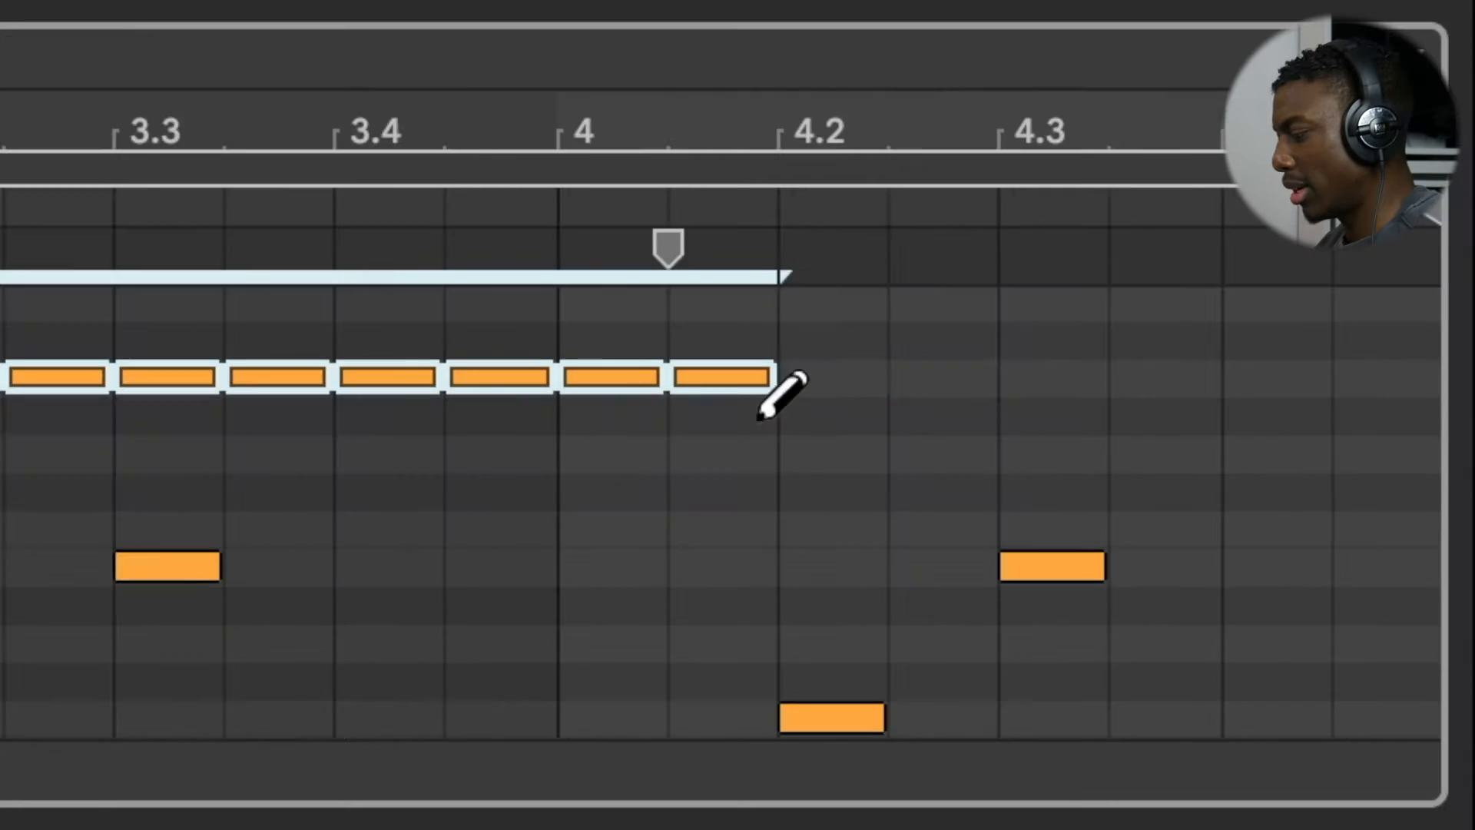
- Continue the row of hi-hat notes past beat 4.2 through the rest of bar 4 and raise the tempo to 150 BPM
{"action": "left_click_drag", "start_coordinate": [780, 395], "coordinate": [1376, 342]}
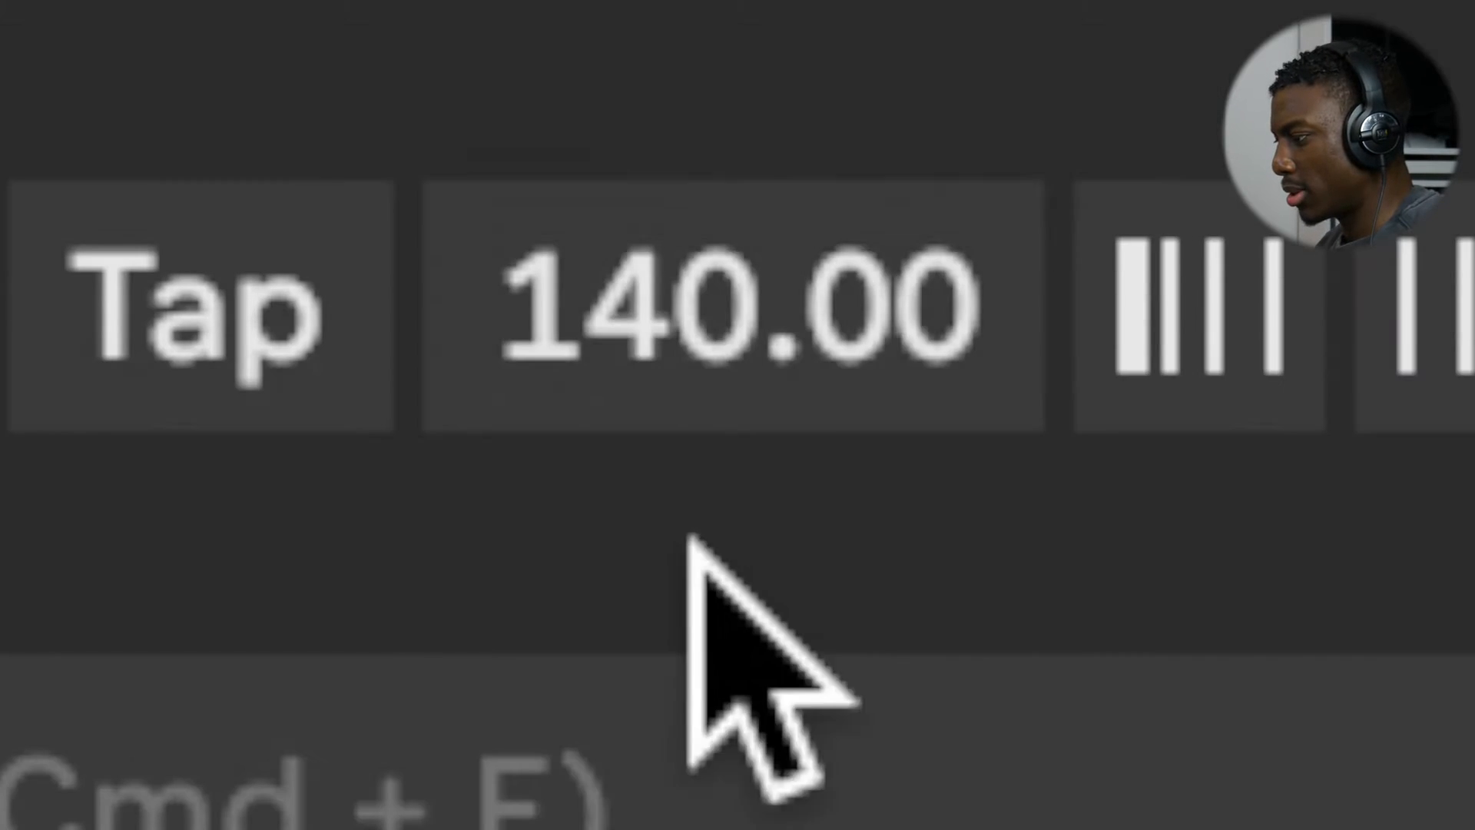
{"action": "left_click_drag", "start_coordinate": [714, 338], "coordinate": [714, 254]}
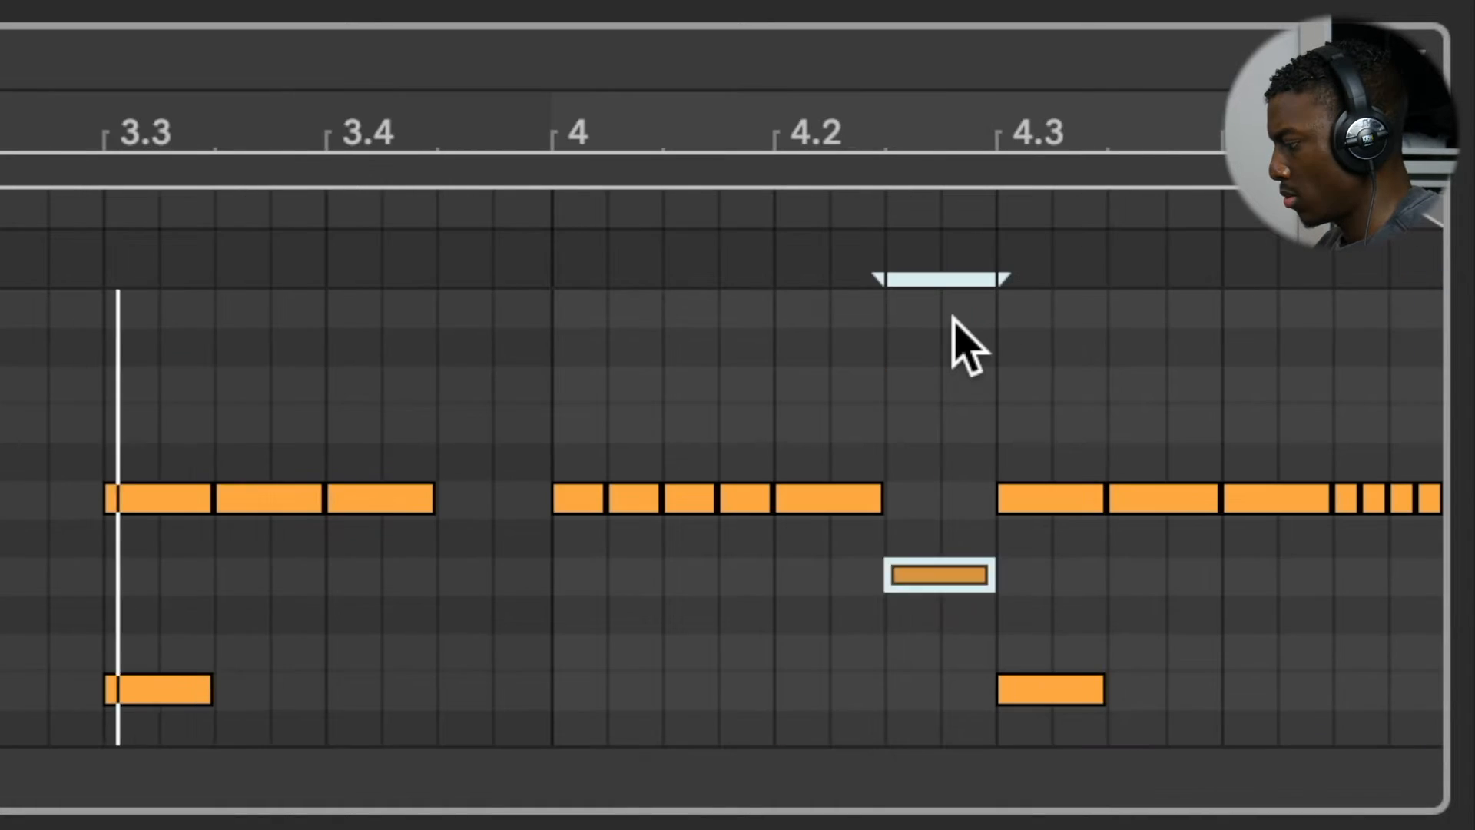
- Place the selected note on the Cymbal Reverse MW row at the offbeat after 4.3 and enable Warp for that sample
{"action": "key", "text": "Up"}
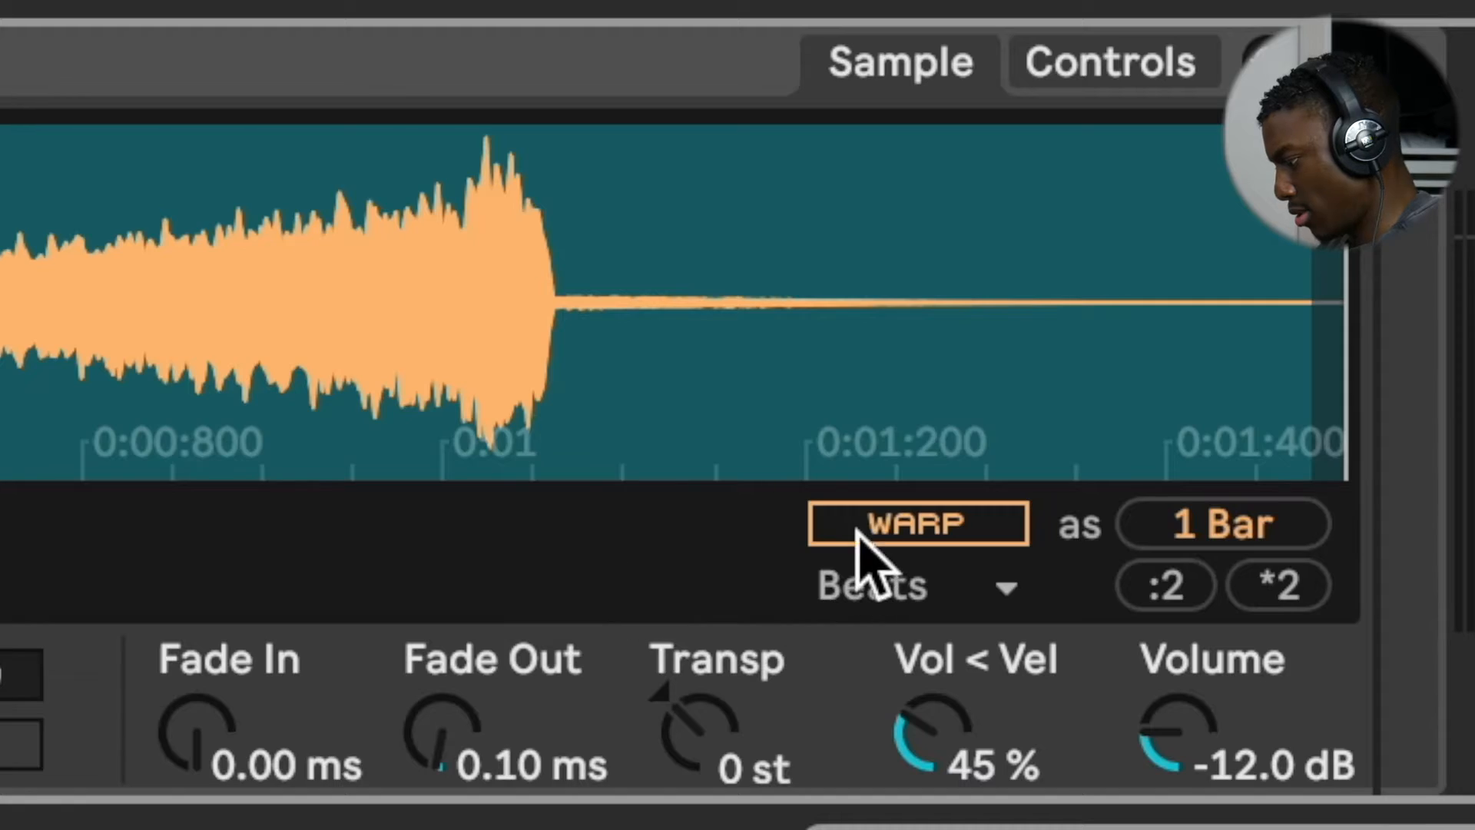
{"action": "left_click", "coordinate": [868, 530]}
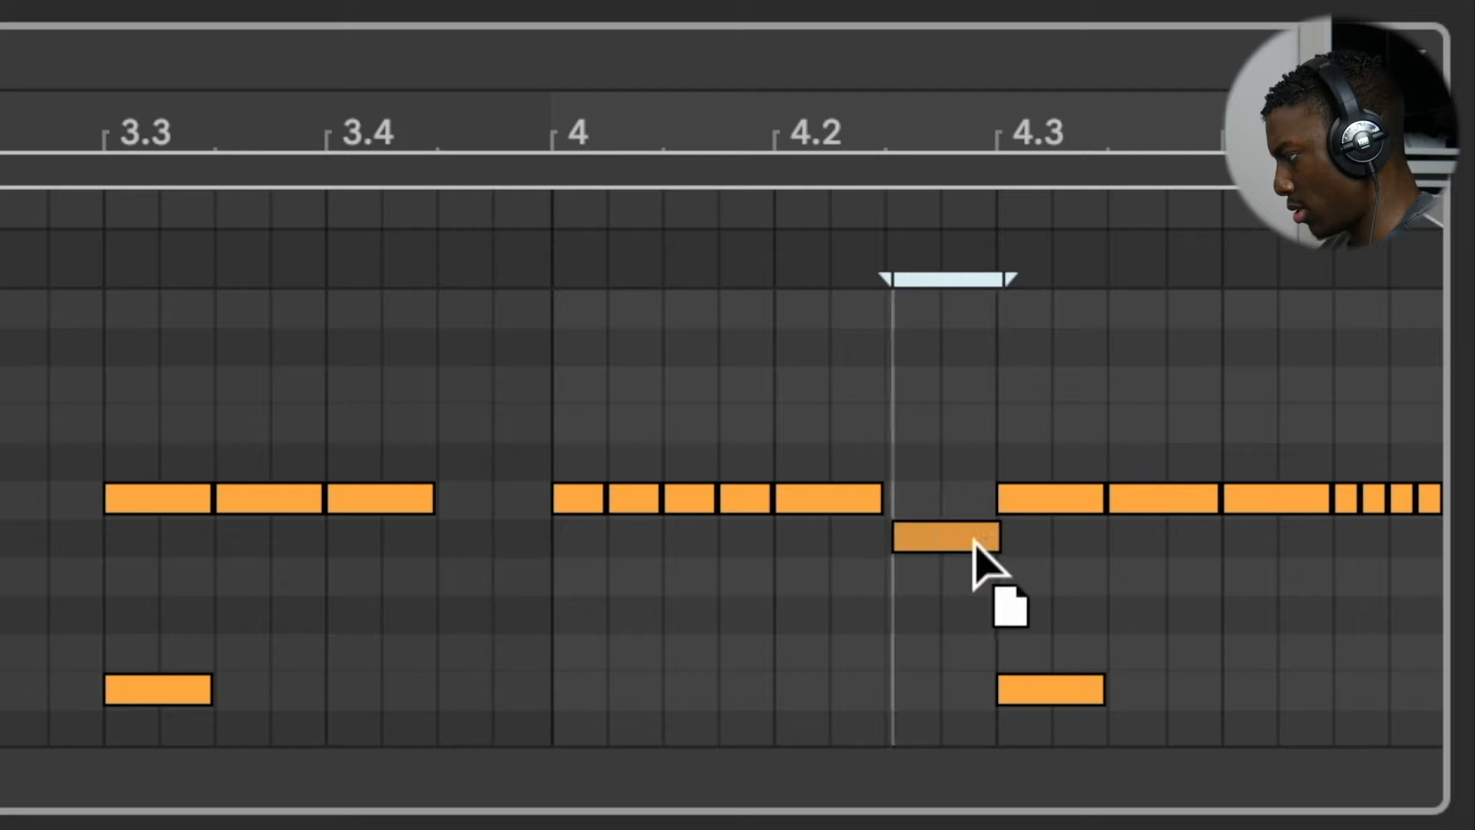
{"action": "left_click_drag", "start_coordinate": [975, 540], "coordinate": [1183, 538]}
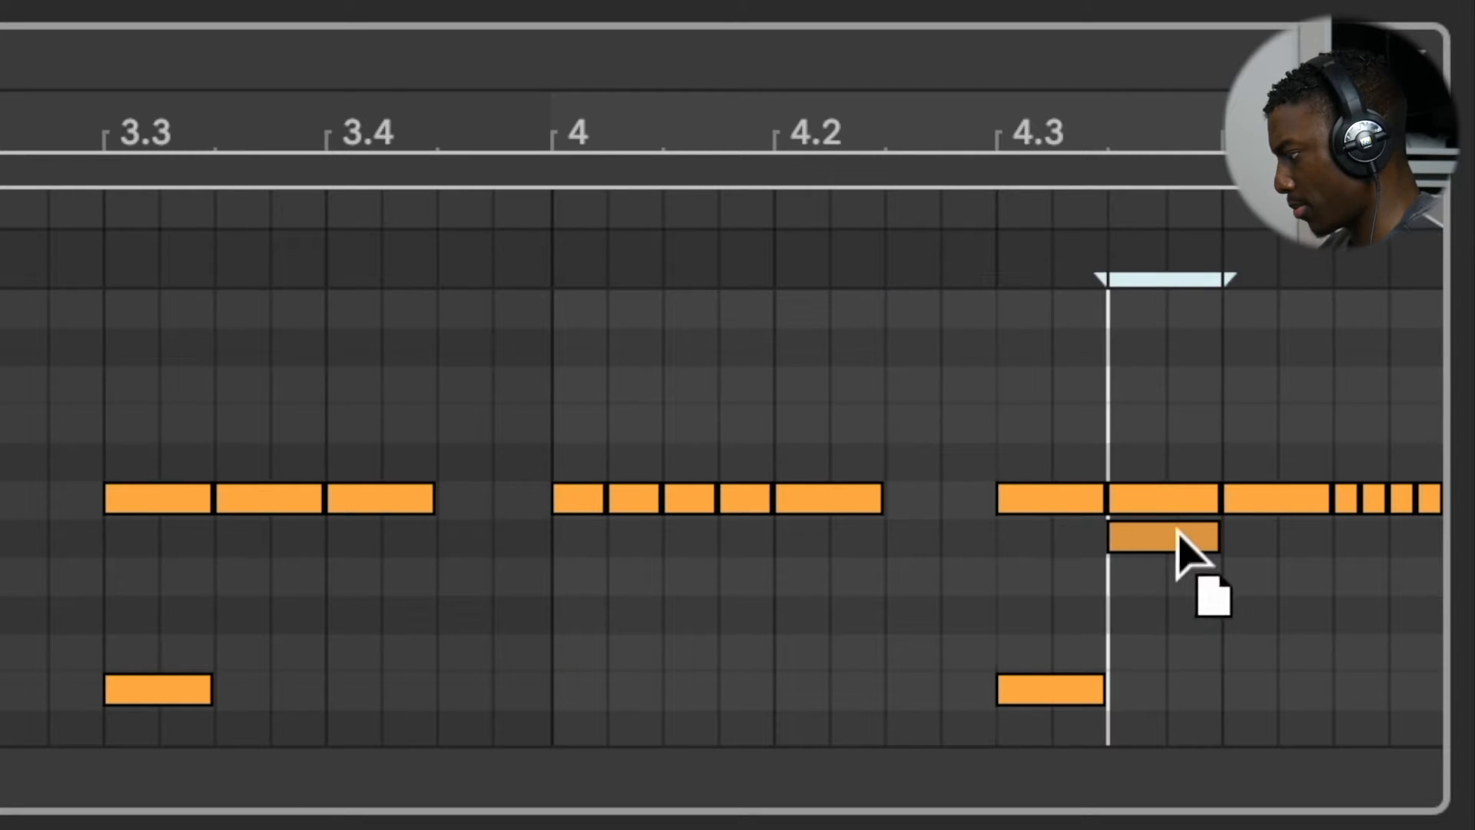
{"action": "key", "text": "space"}
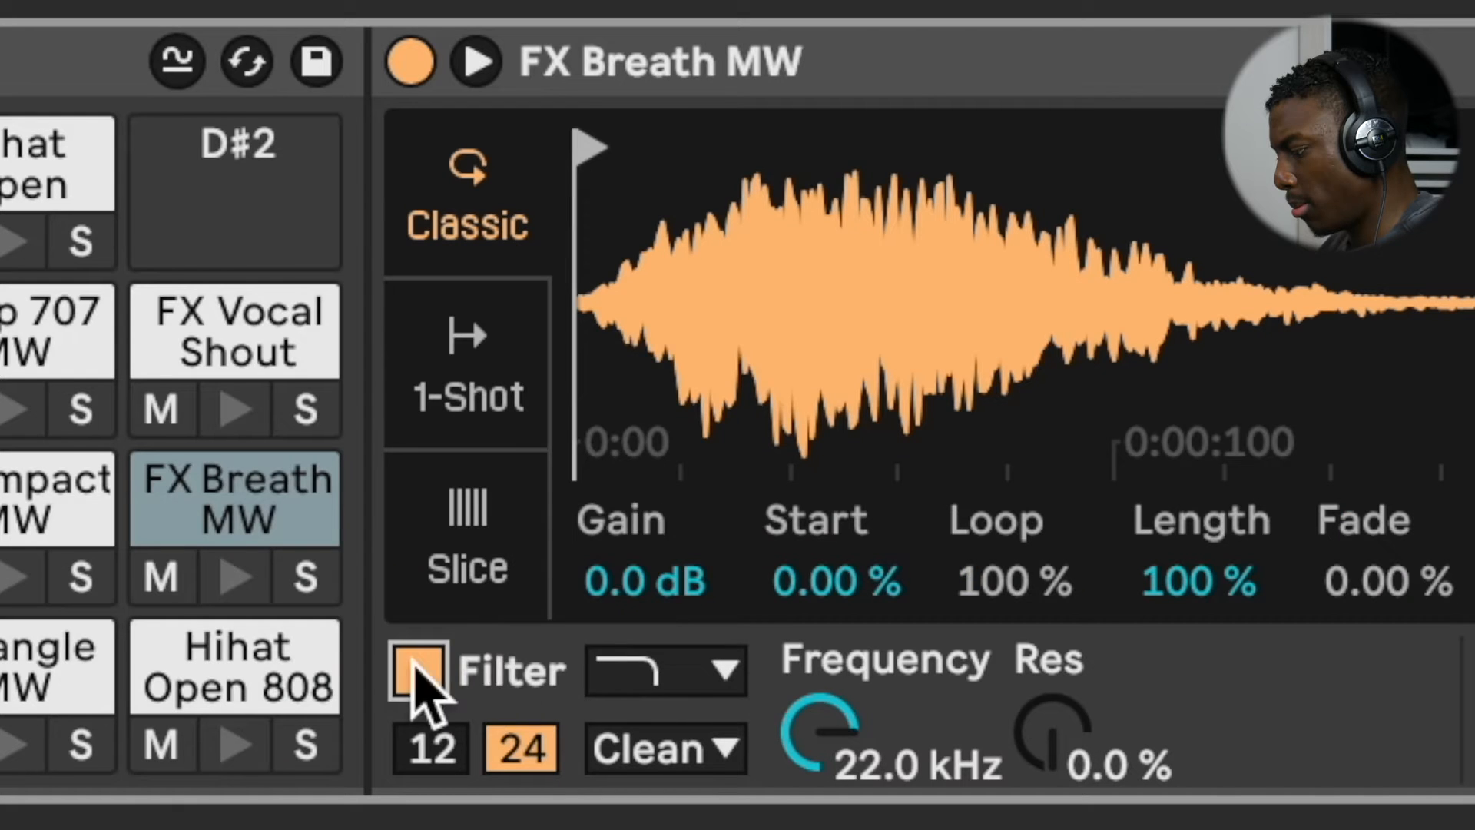
- Choose another filter type for the FX Breath MW sample and lower its filter frequency
{"action": "left_click", "coordinate": [669, 664]}
{"action": "left_click", "coordinate": [676, 434]}
{"action": "left_click_drag", "start_coordinate": [819, 730], "coordinate": [818, 795]}
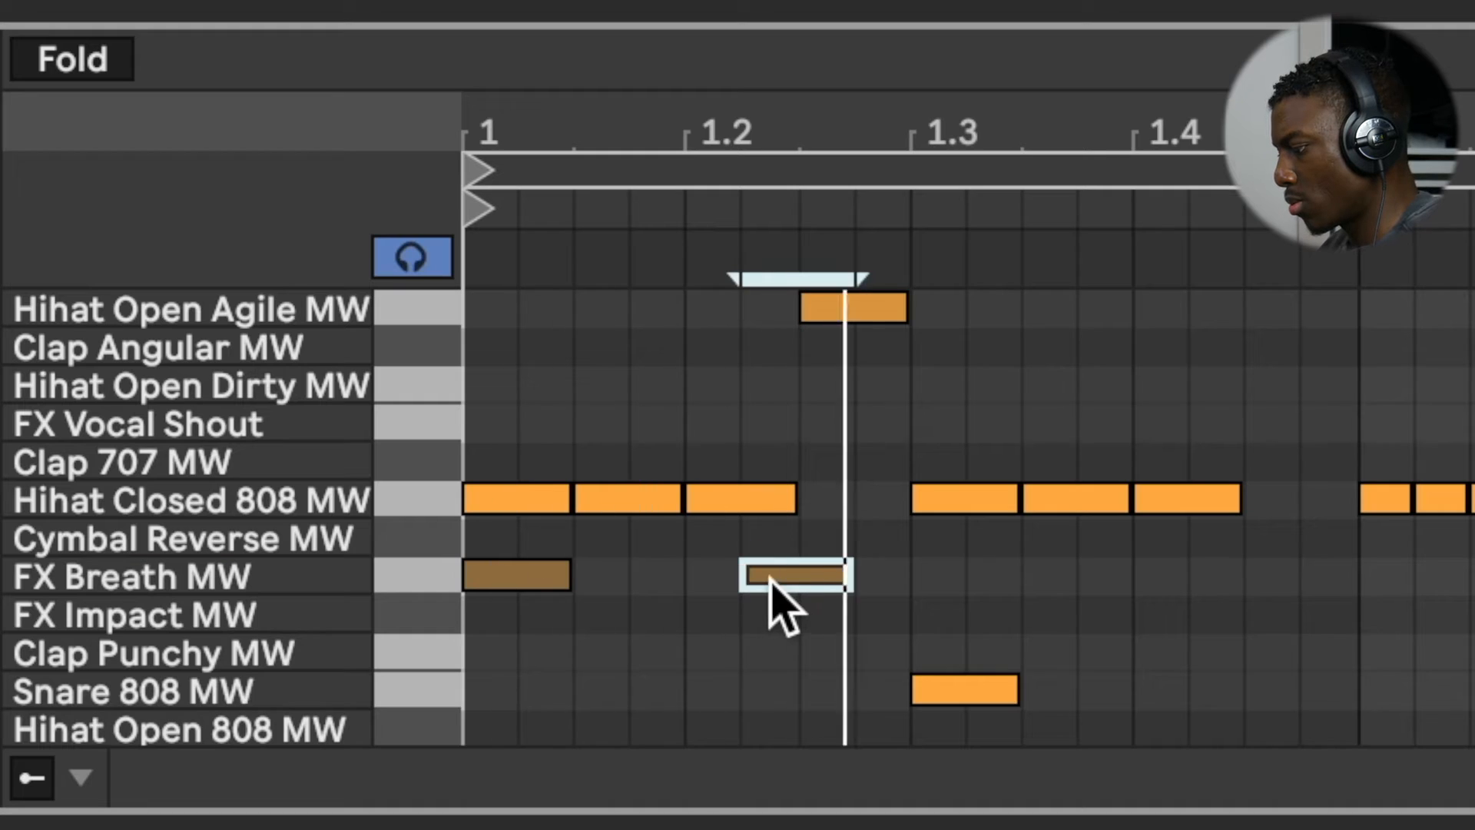
- Move the second FX Breath MW note to beat 1.3 and add a quiet closed 808 hi-hat note in bar 2
{"action": "key", "text": "Right"}
{"action": "key", "text": "Right"}
{"action": "key", "text": "Right"}
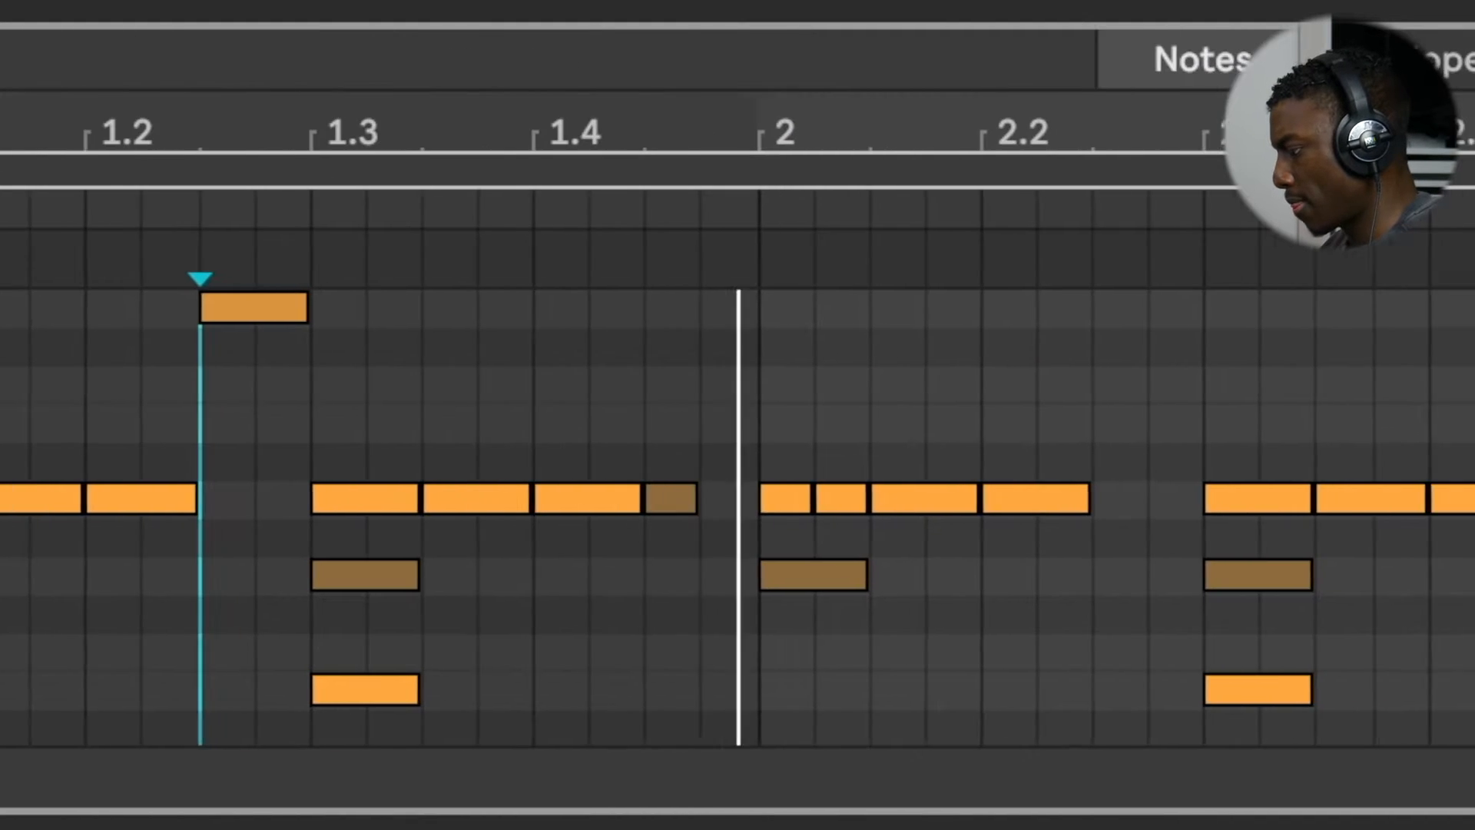
{"action": "double_click", "coordinate": [1021, 499]}
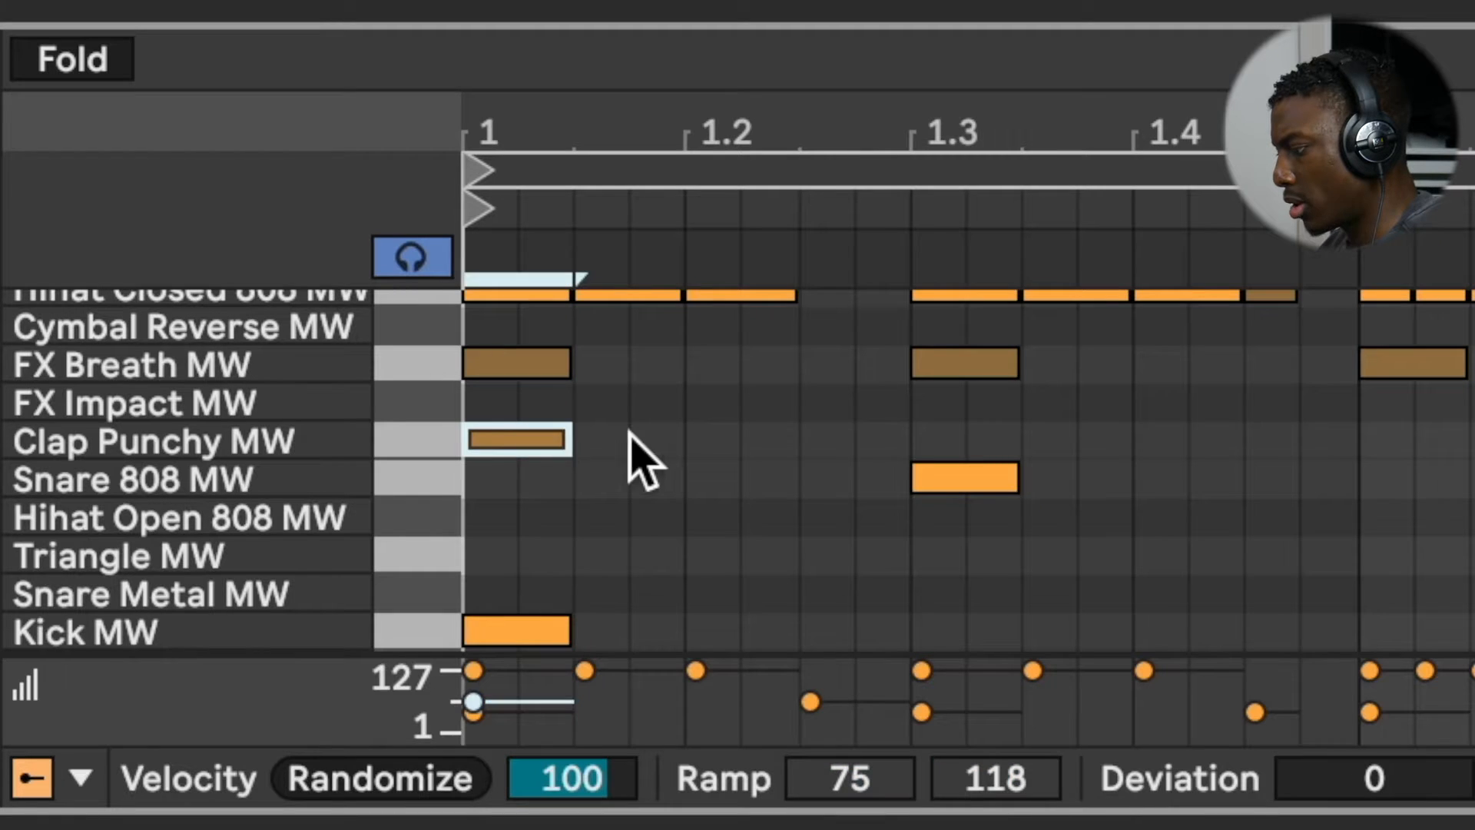
{"action": "key", "text": "space"}
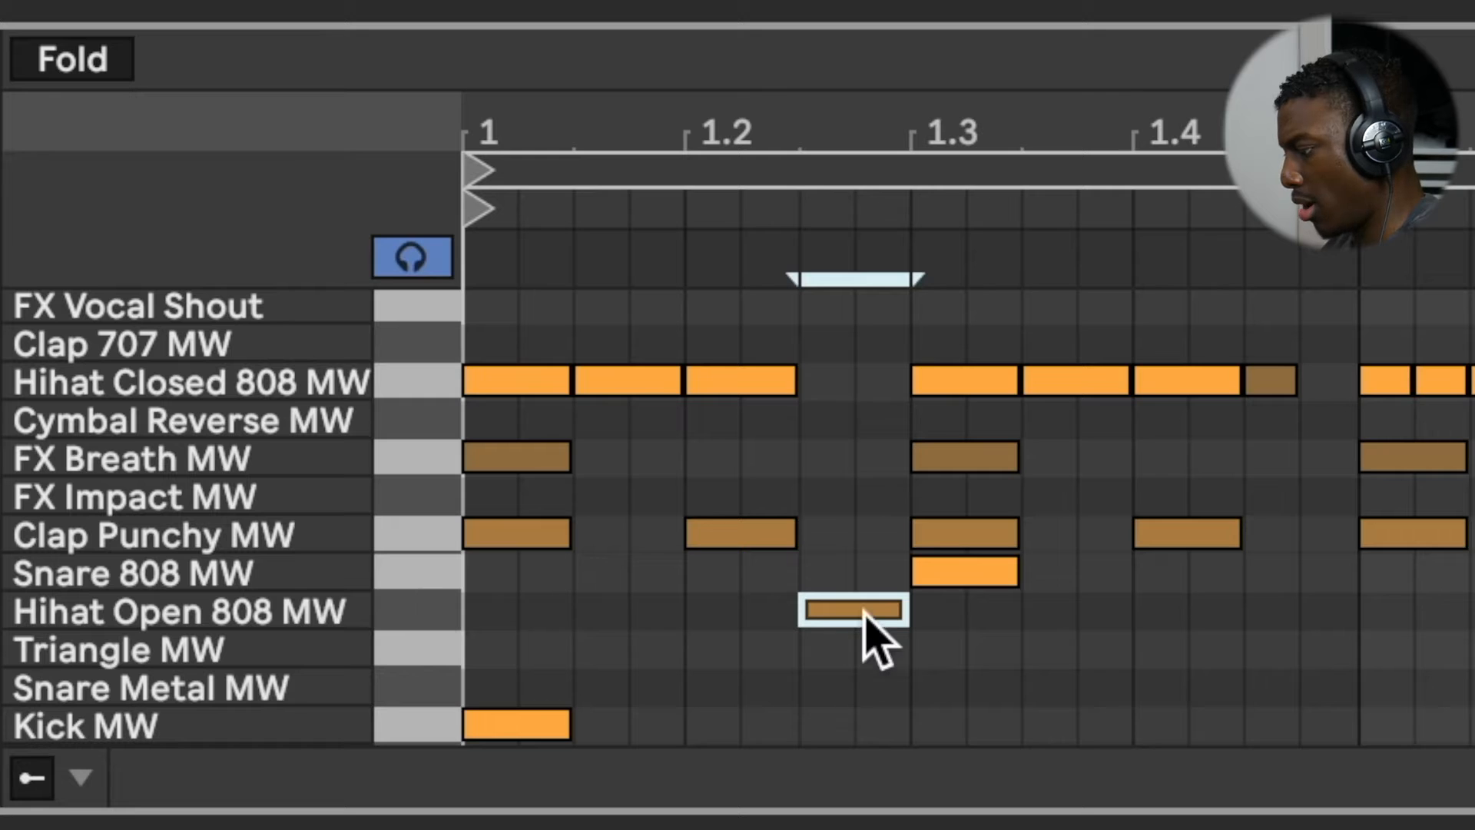
- Delete the open hi-hat note after beat 1.2 and move the three open 808 hi-hat triplet notes from beat 2.3 to 1.4
{"action": "left_click_drag", "start_coordinate": [863, 578], "coordinate": [864, 399]}
{"action": "key", "text": "Delete"}
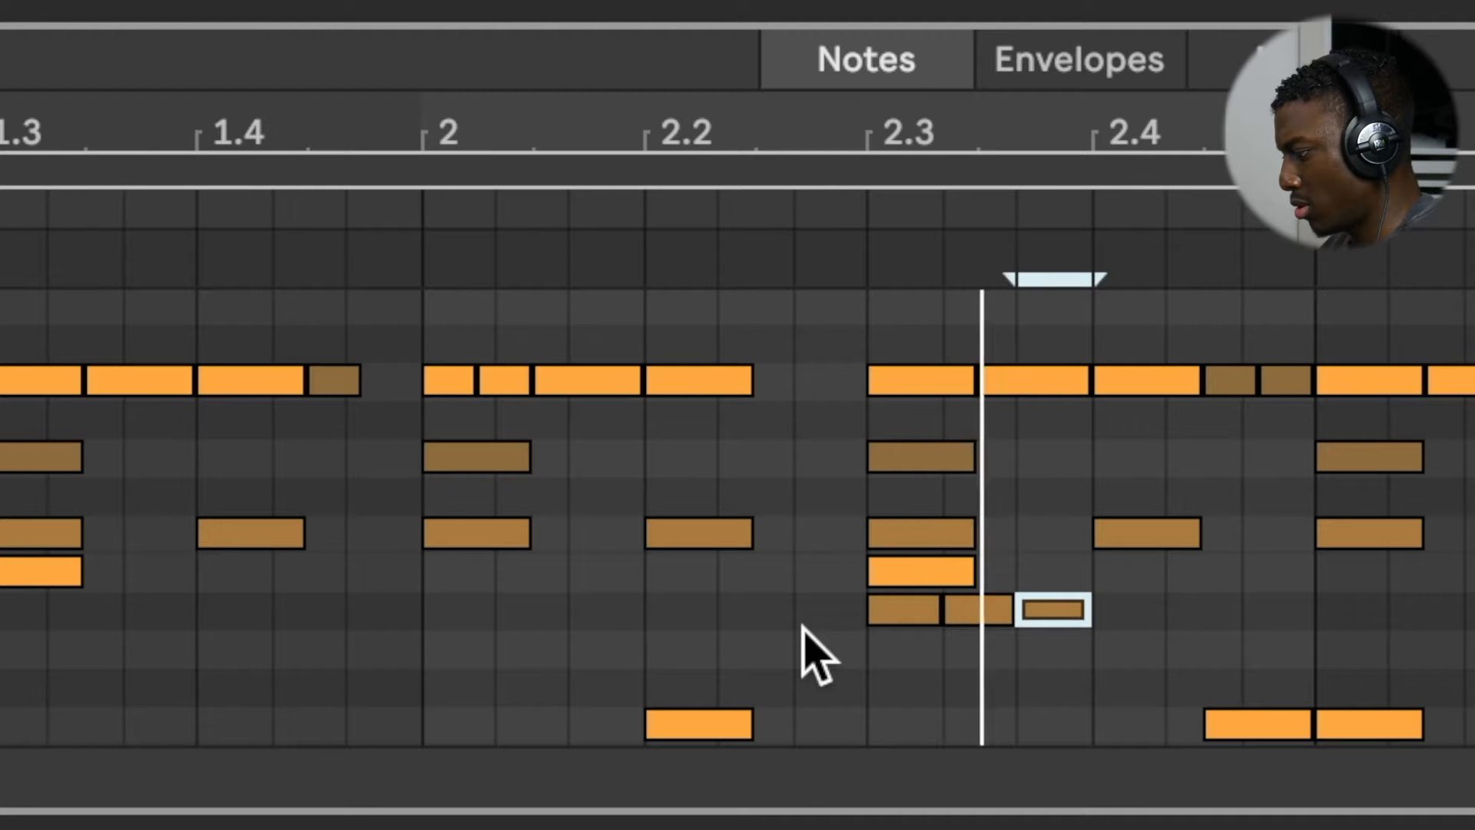
{"action": "left_click_drag", "start_coordinate": [801, 627], "coordinate": [1064, 603]}
{"action": "left_click_drag", "start_coordinate": [912, 608], "coordinate": [240, 605]}
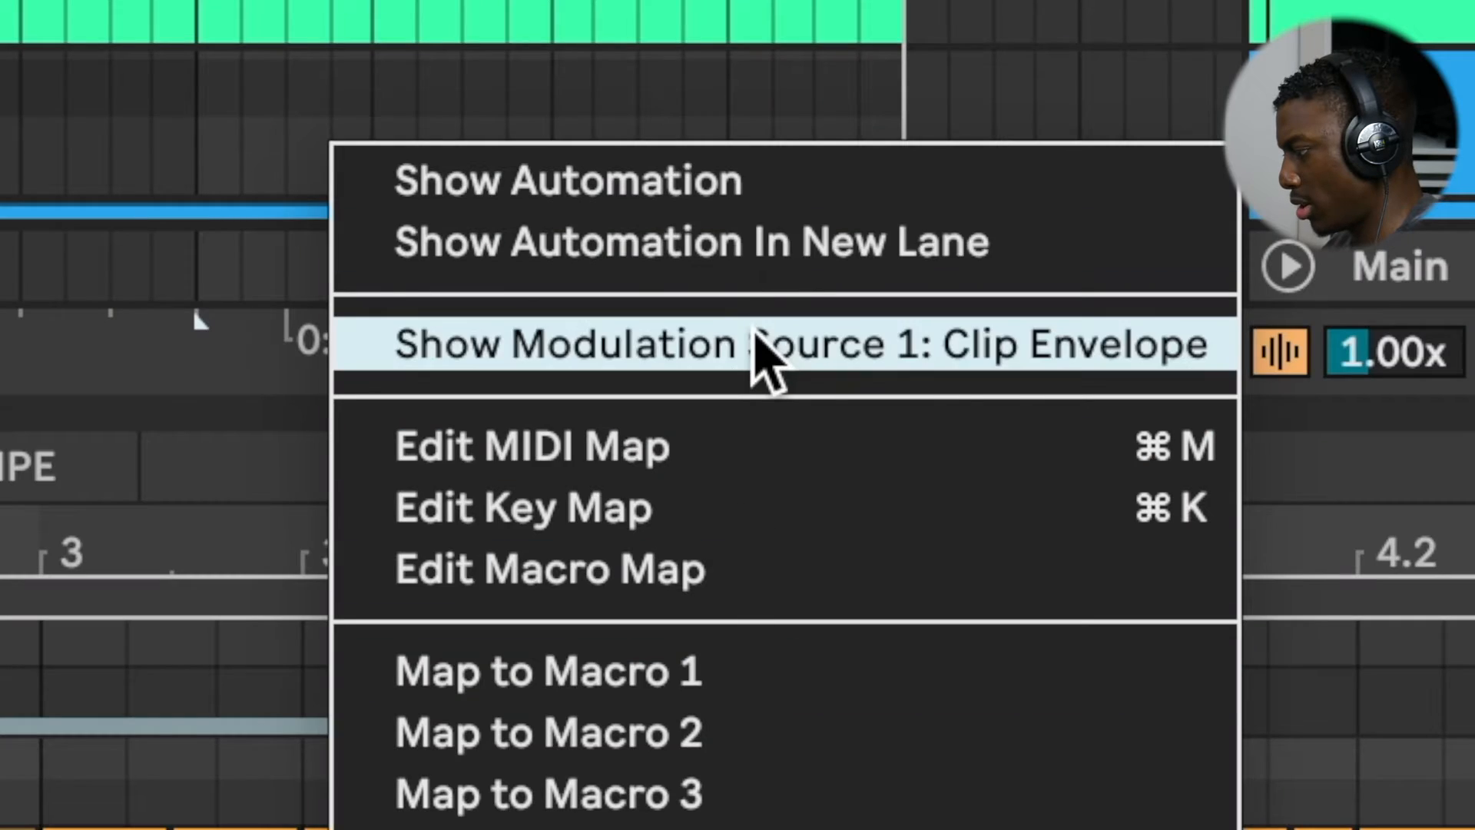
- Show the open 808 hi-hat's Transpose clip envelope and lower its breakpoint at 2 below 0 st
{"action": "left_click", "coordinate": [758, 356]}
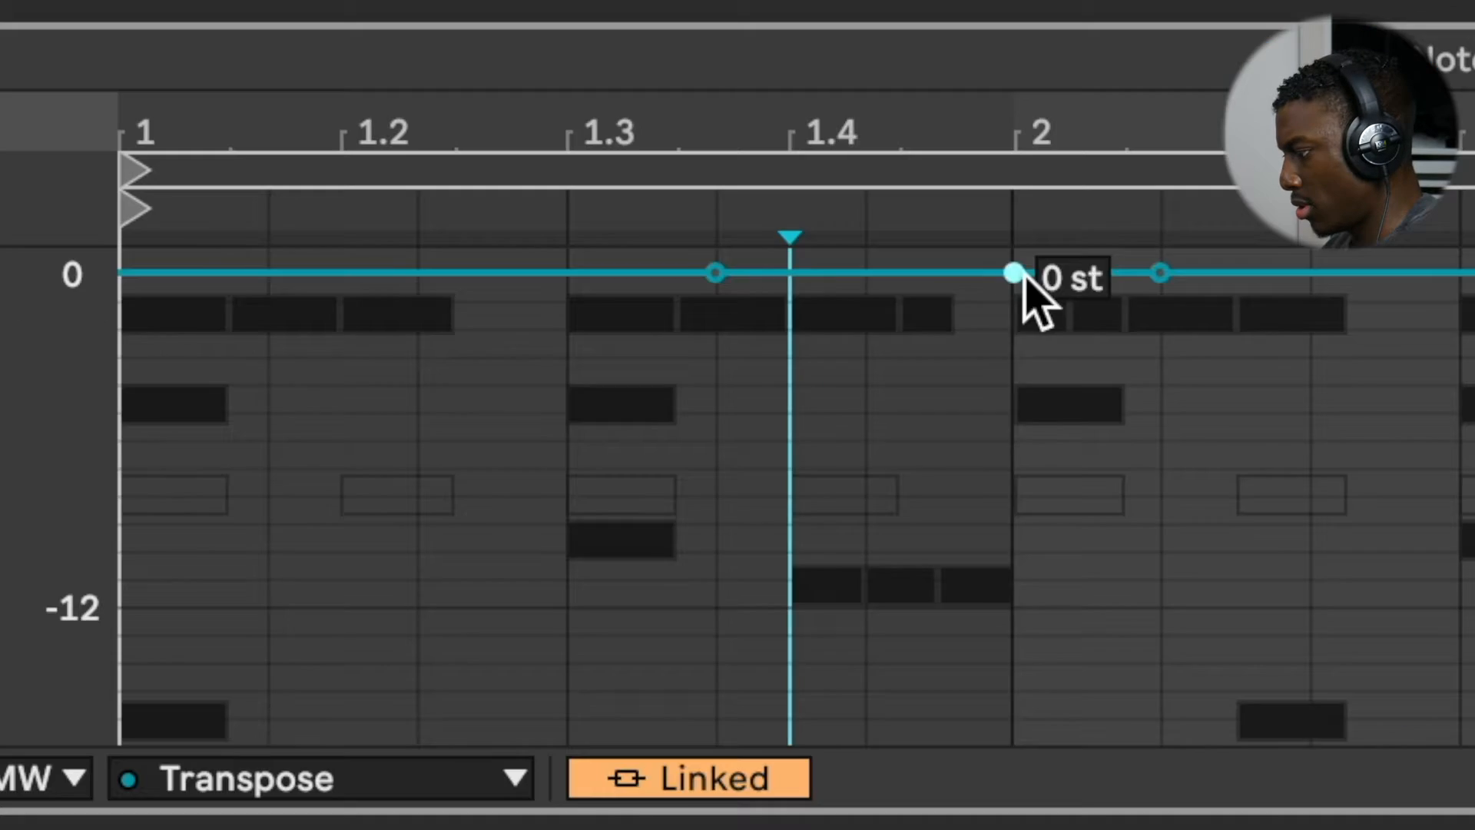
{"action": "left_click_drag", "start_coordinate": [1014, 273], "coordinate": [1014, 394]}
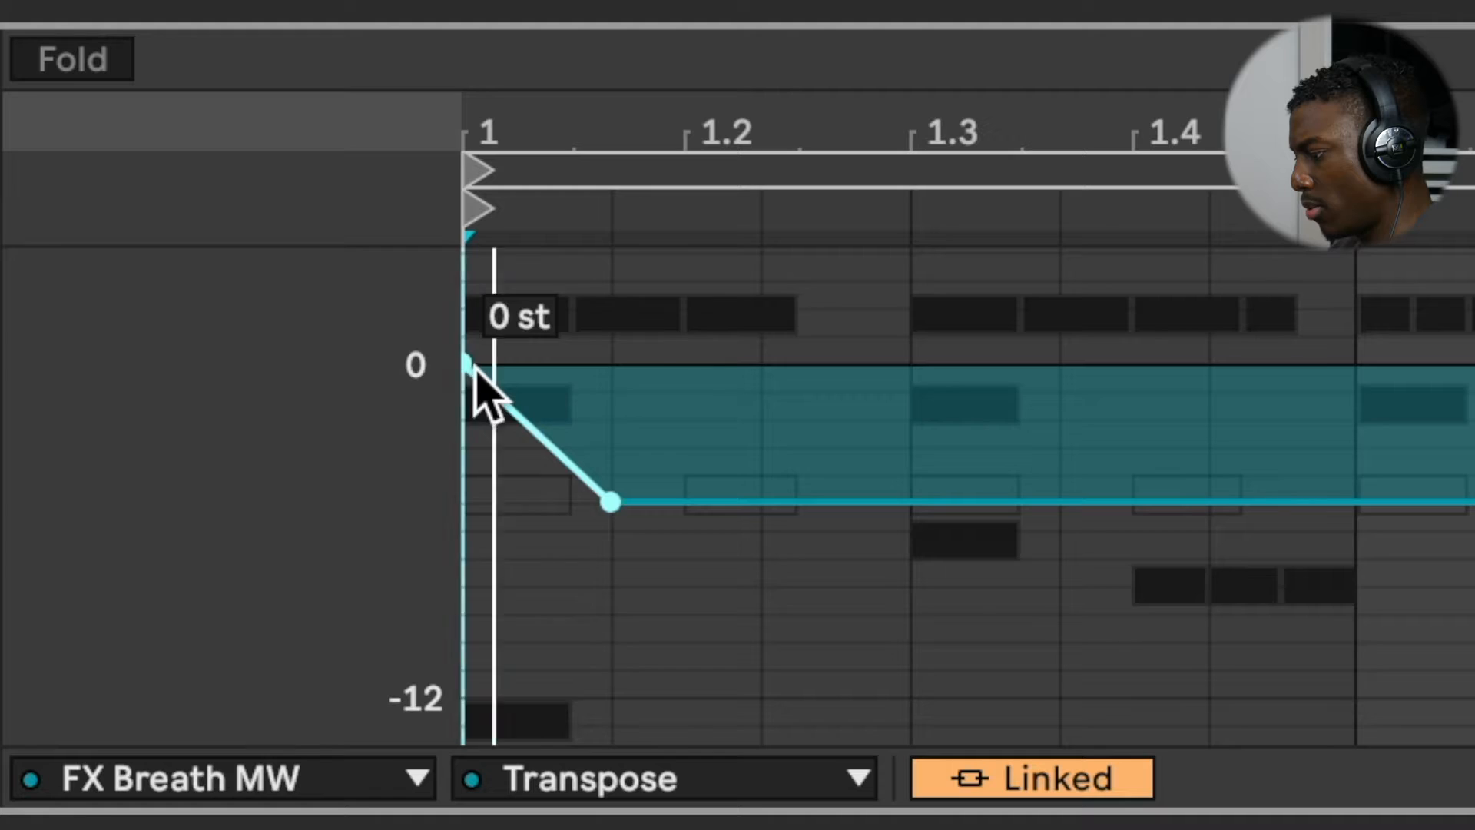
- Set the first drop in the FX Breath MW Transpose envelope to -3 st and add breakpoints at and just after beat 1.3
{"action": "left_click_drag", "start_coordinate": [609, 500], "coordinate": [611, 446]}
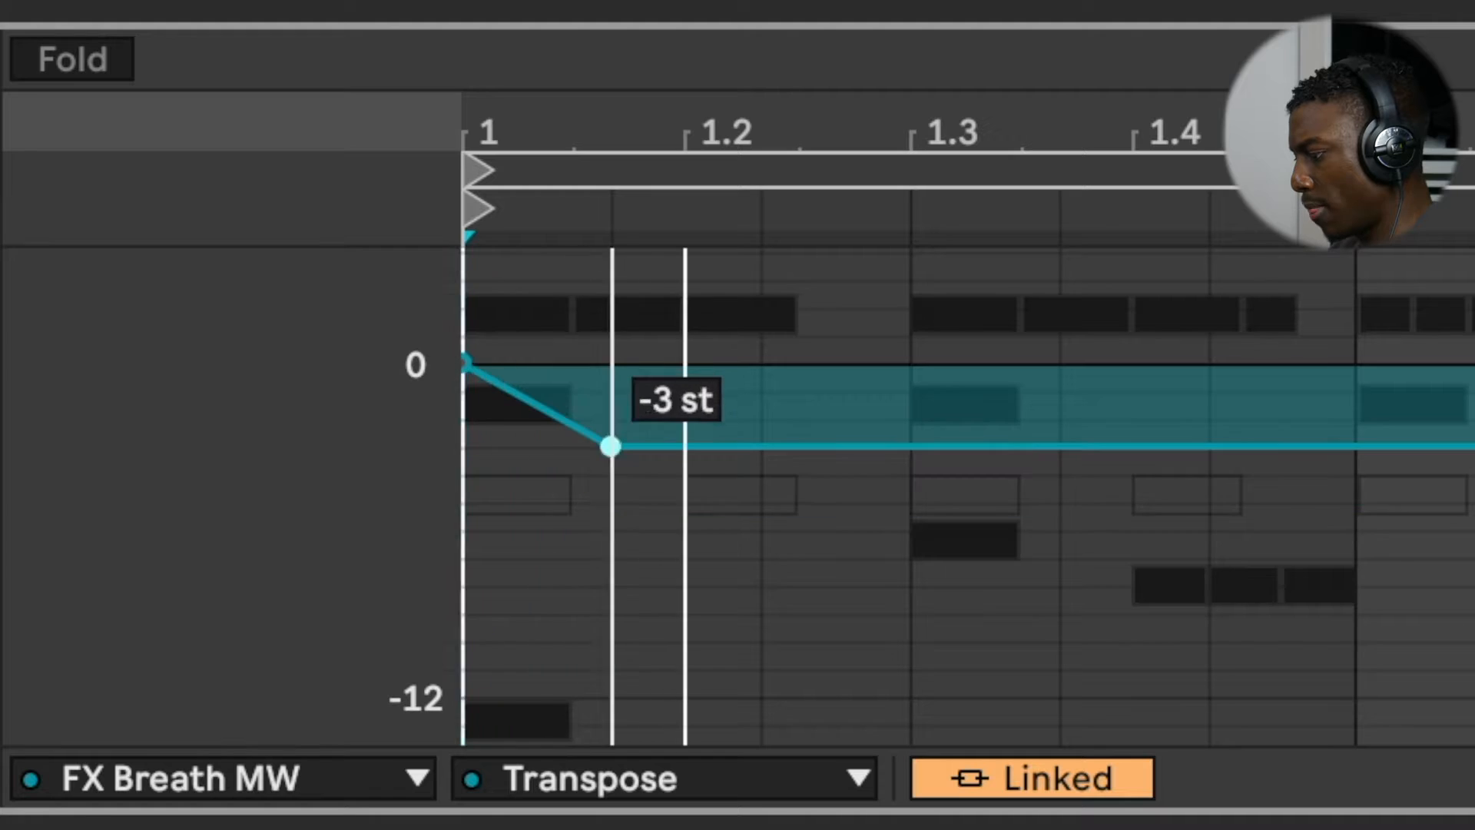
{"action": "left_click", "coordinate": [910, 446]}
{"action": "double_click", "coordinate": [1060, 362]}
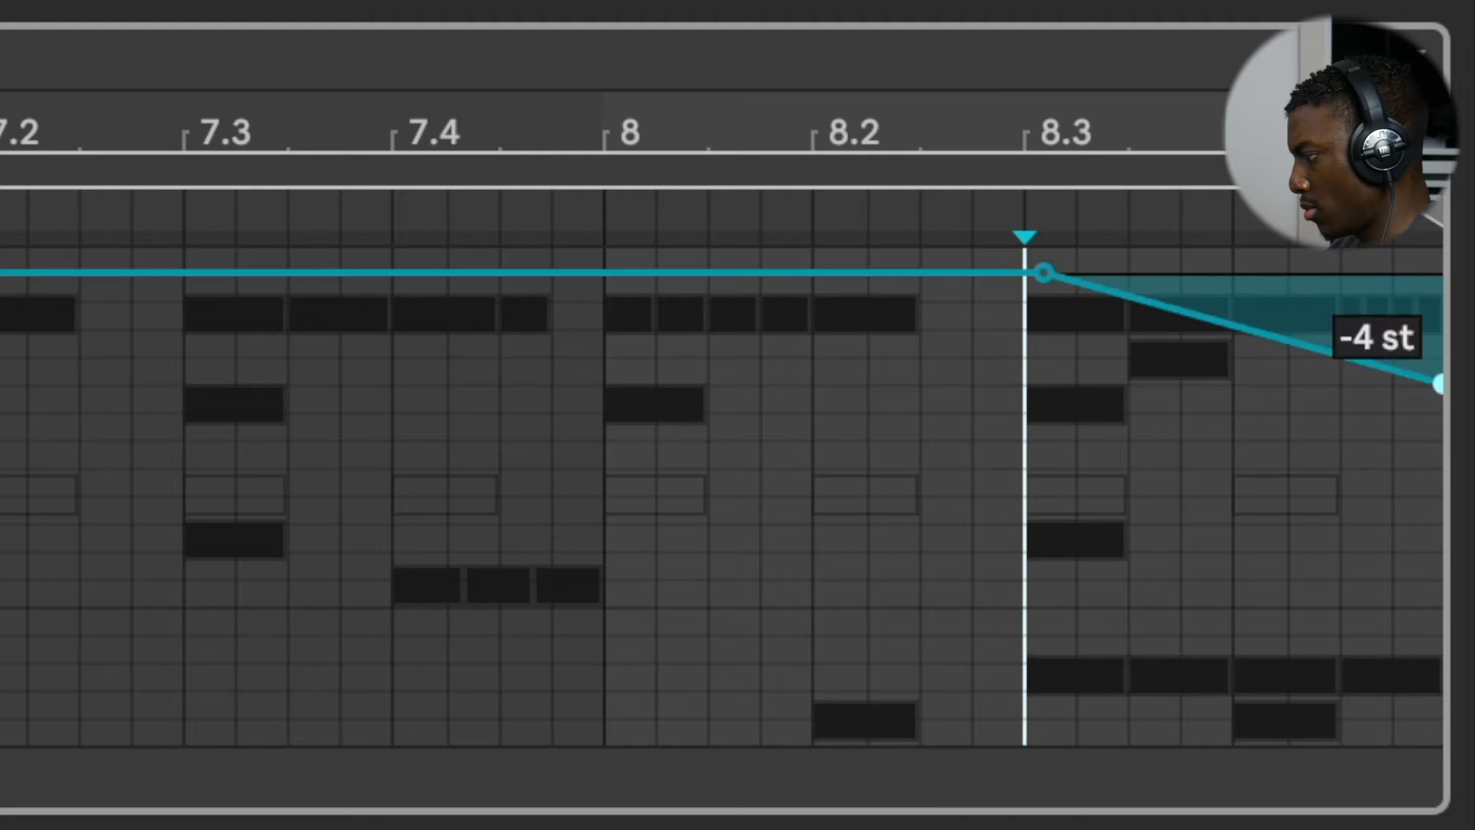
- Shorten the Snare Metal note at beat 8.4 so that it starts at 8.4.2
{"action": "scroll", "coordinate": [933, 501], "scroll_direction": "down", "scroll_amount": 3}
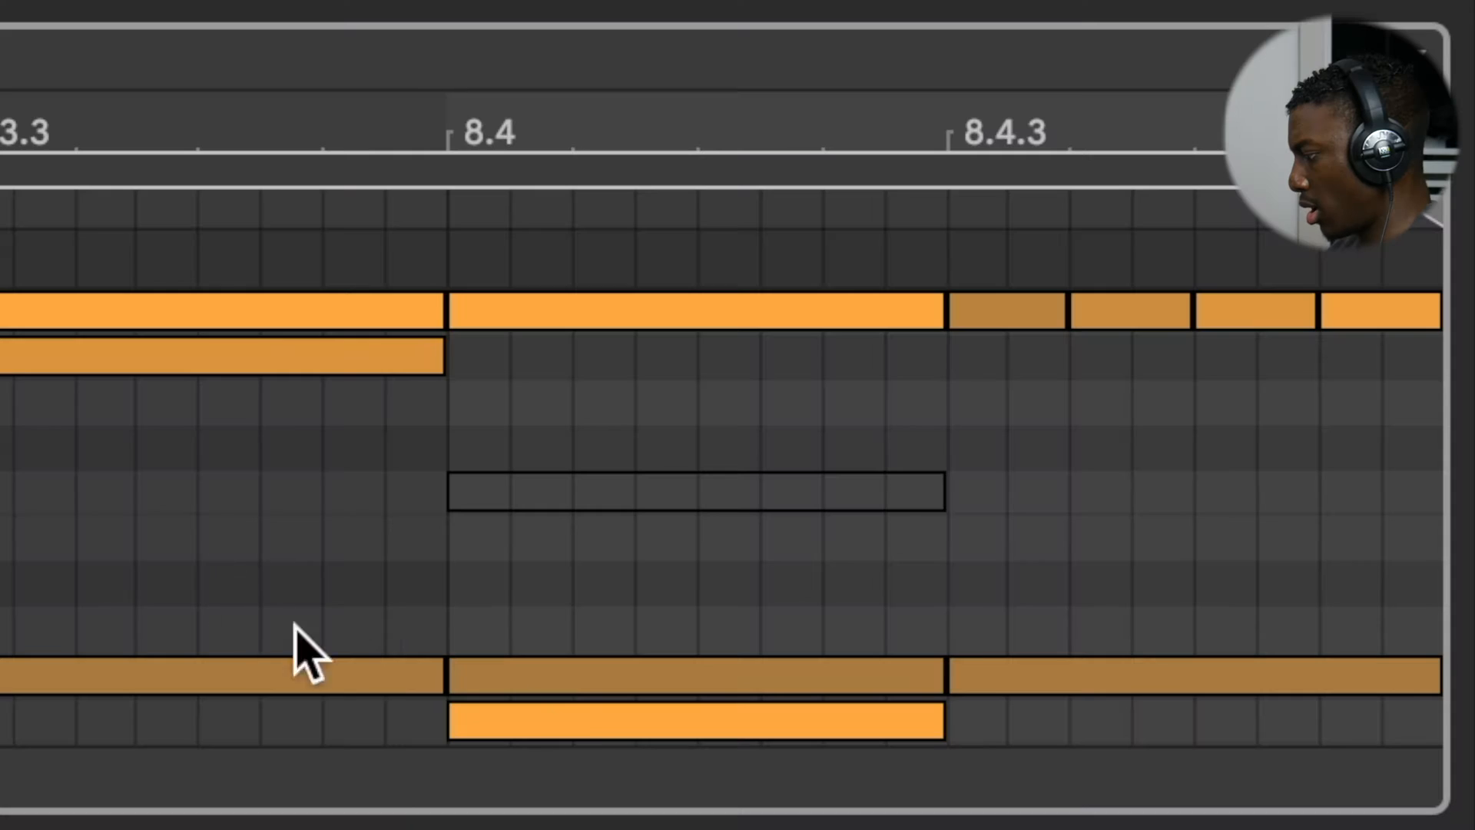
{"action": "left_click", "coordinate": [611, 676]}
{"action": "key", "text": "shift+Right"}
{"action": "key", "text": "Down"}
{"action": "key", "text": "shift+Left"}
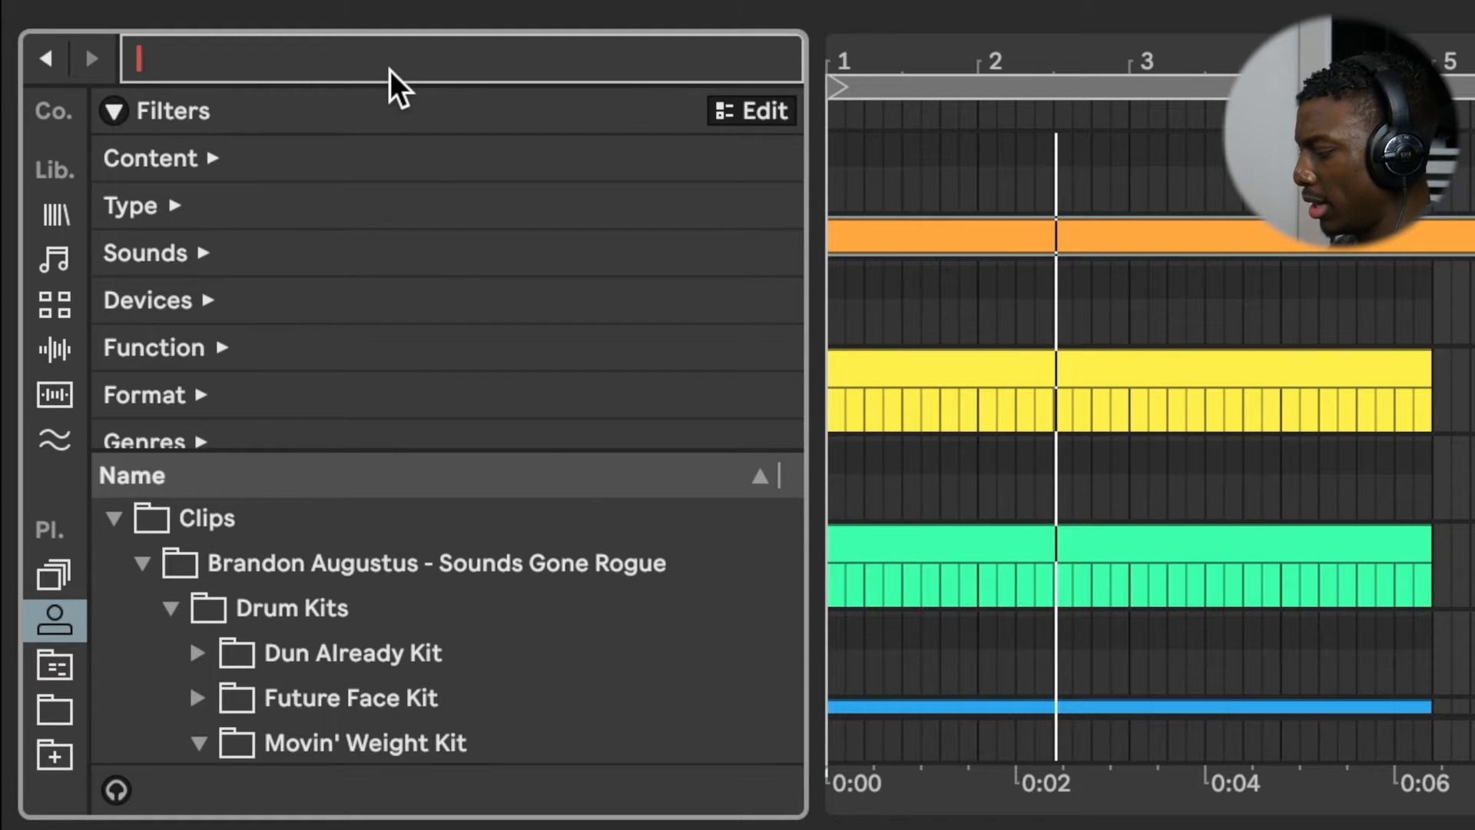
- Search the browser for the Drum Buss effect and adjust its Crunch and Transients on the drum track
{"action": "type", "text": "drum bus"}
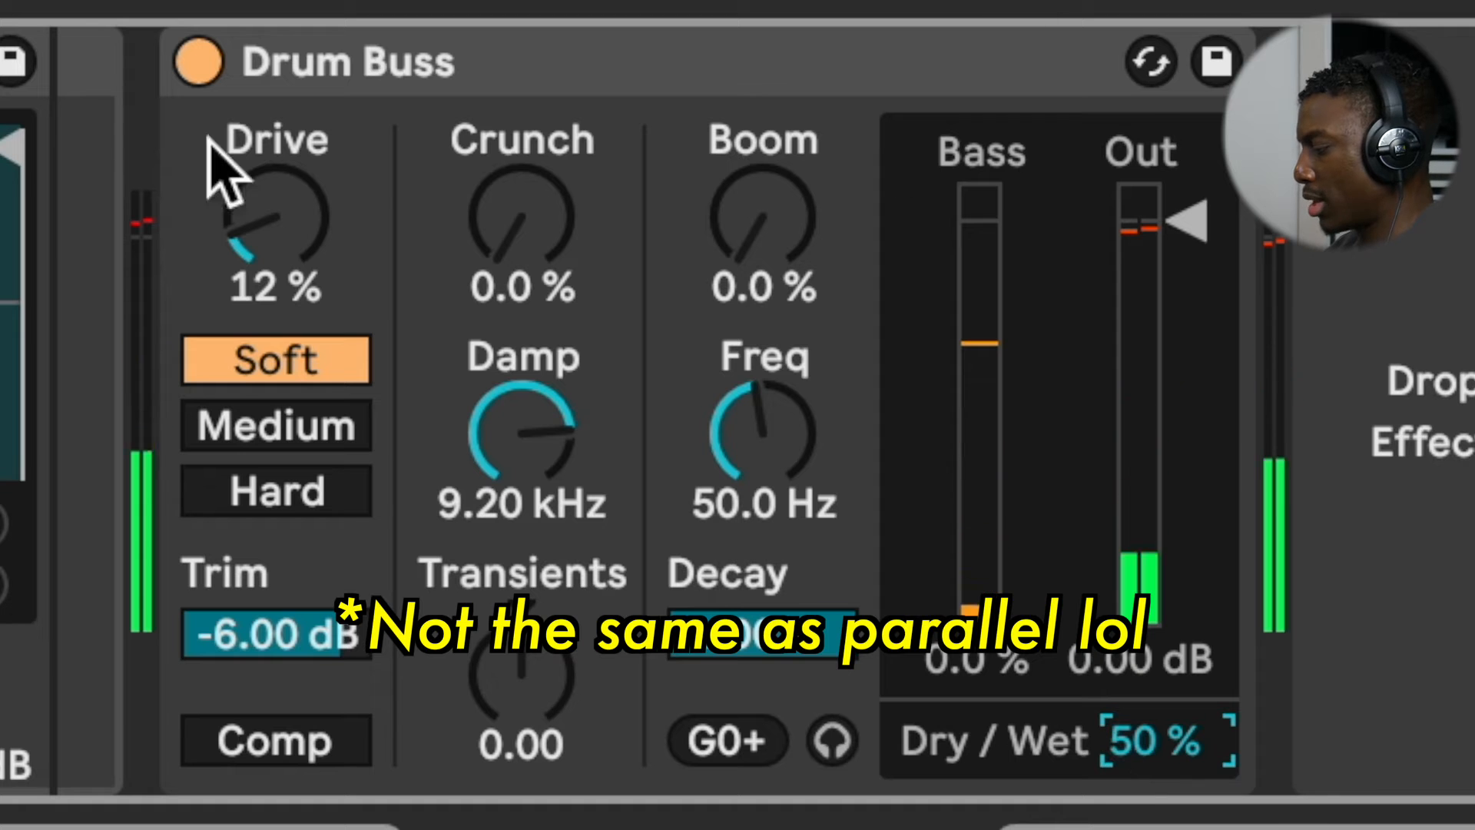
{"action": "left_click_drag", "start_coordinate": [522, 219], "coordinate": [522, 185]}
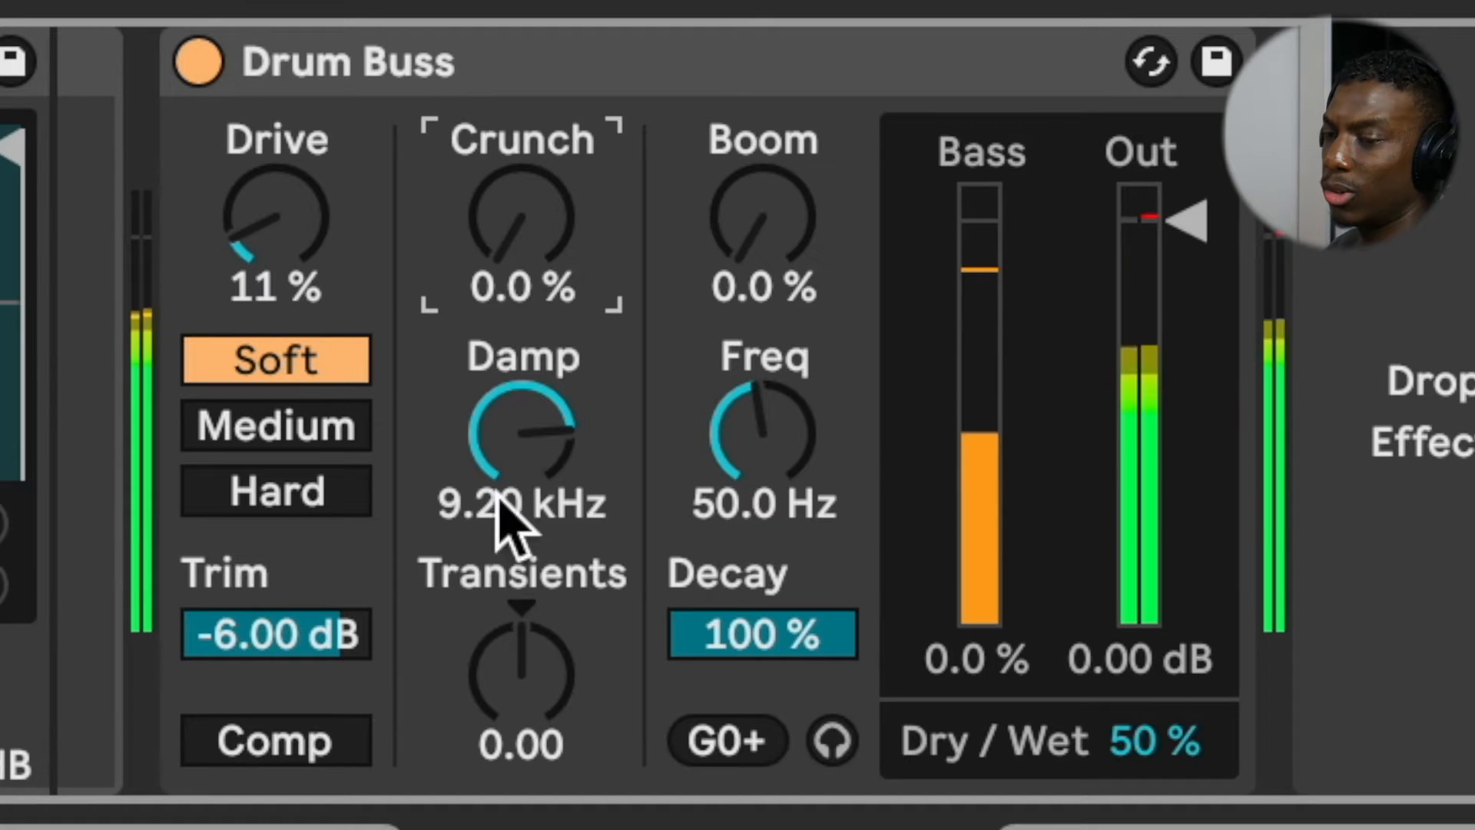
{"action": "left_click_drag", "start_coordinate": [522, 668], "coordinate": [522, 684]}
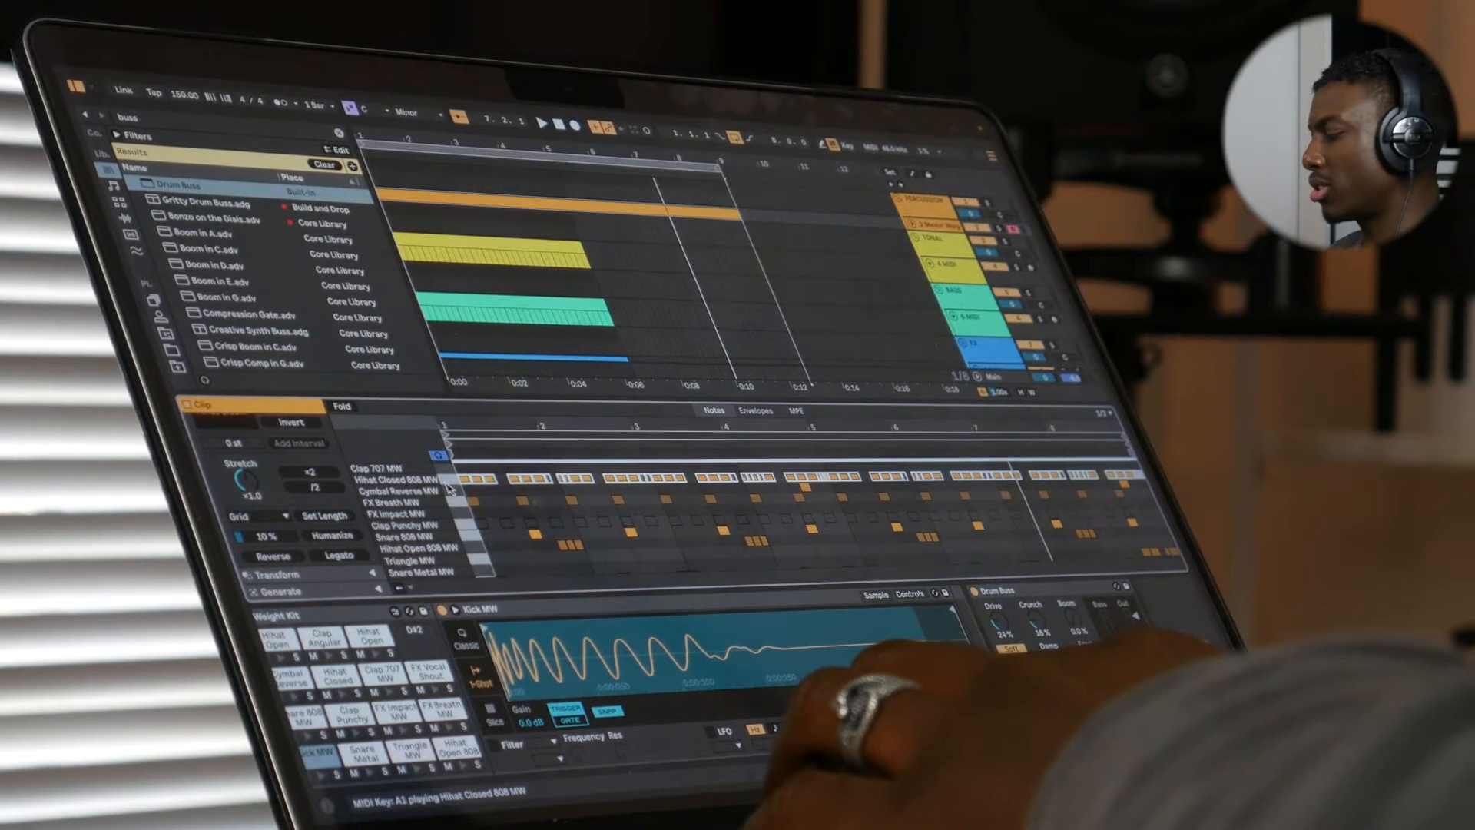
- Play the drum pattern and randomize the velocities of all closed 808 hi-hat notes
{"action": "scroll", "coordinate": [324, 495], "scroll_direction": "down", "scroll_amount": 3}
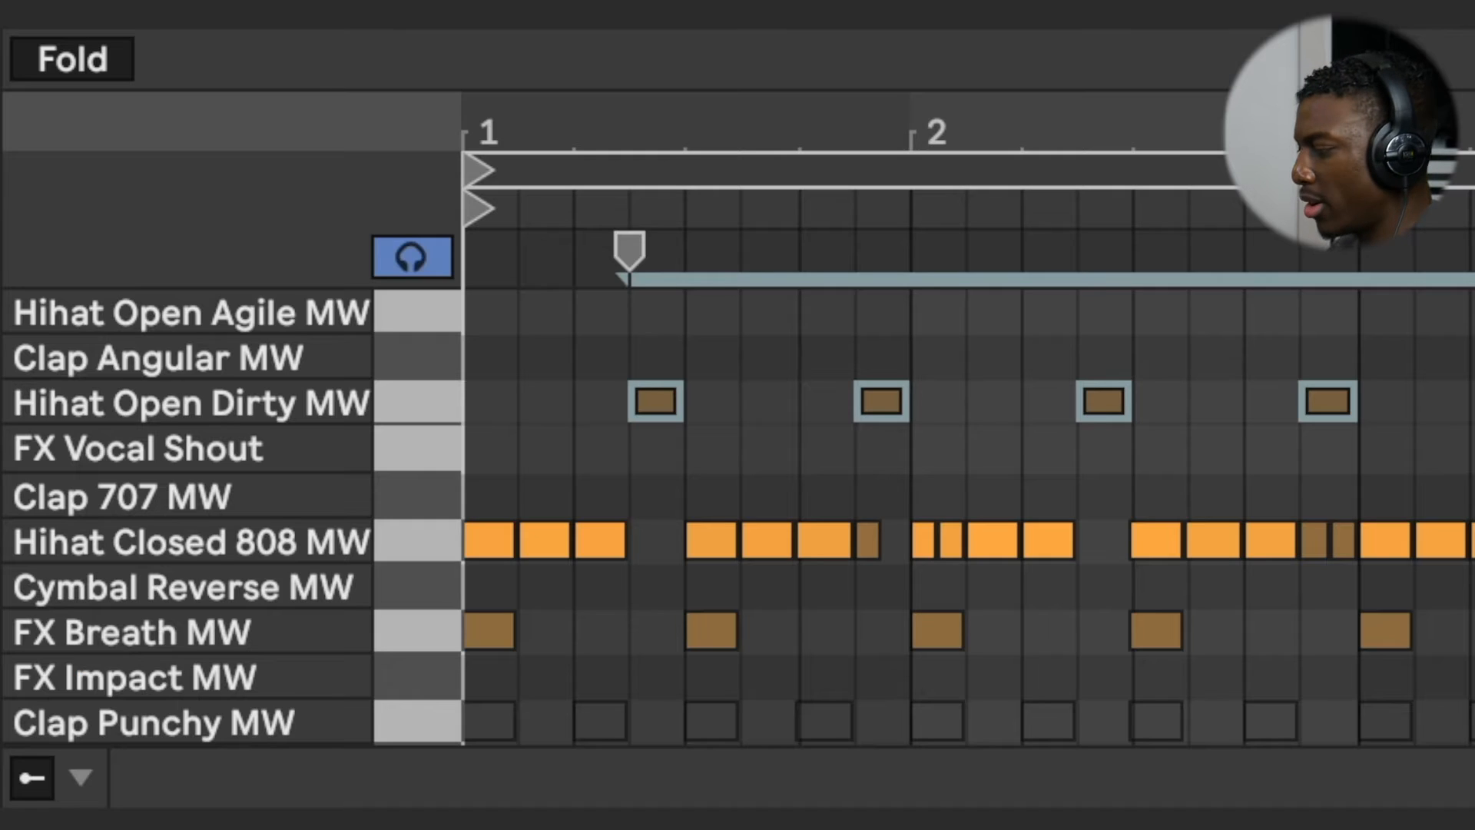
{"action": "key", "text": "space"}
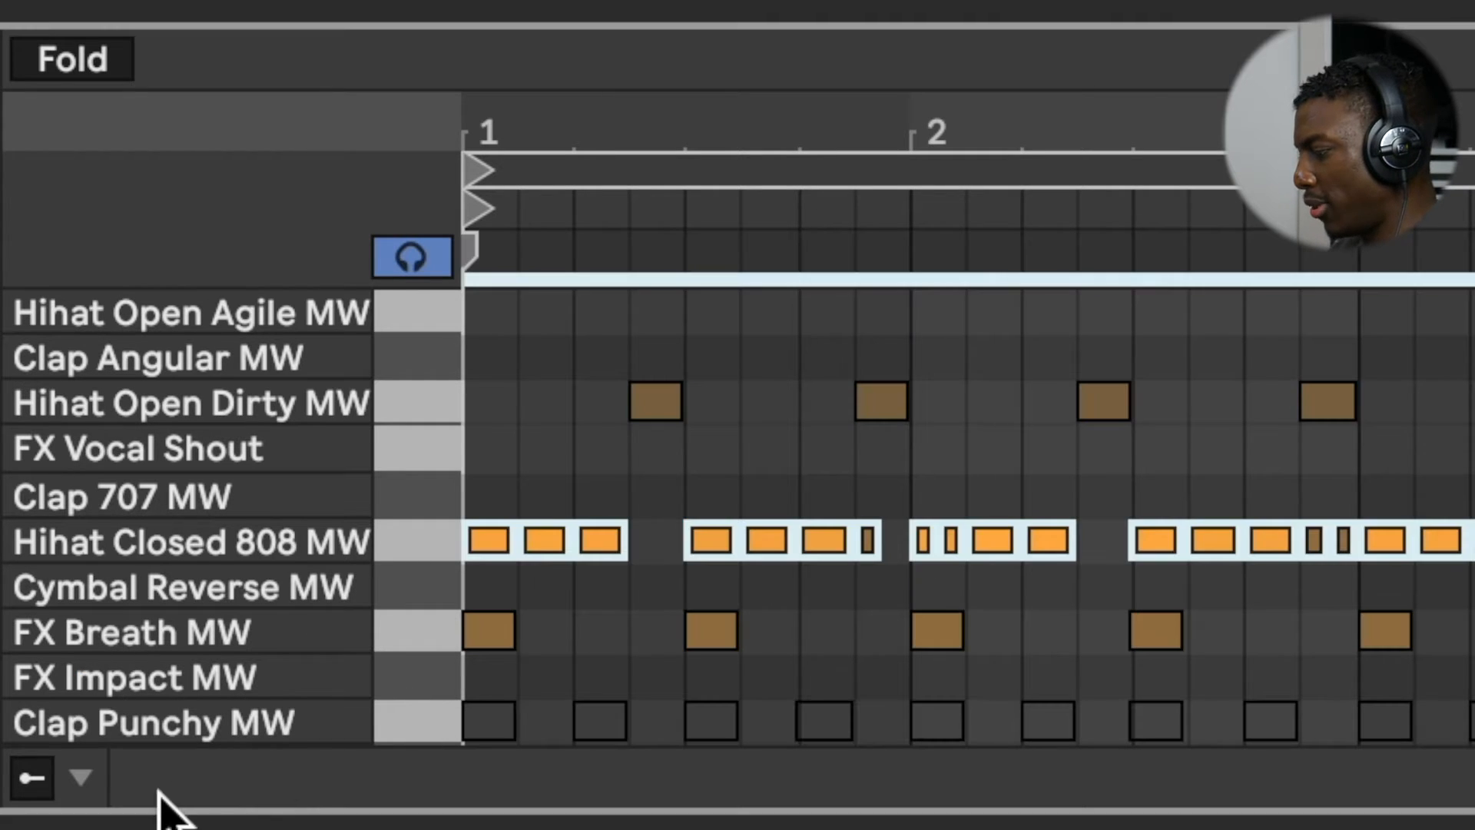
{"action": "left_click", "coordinate": [30, 779]}
{"action": "left_click", "coordinate": [419, 780]}
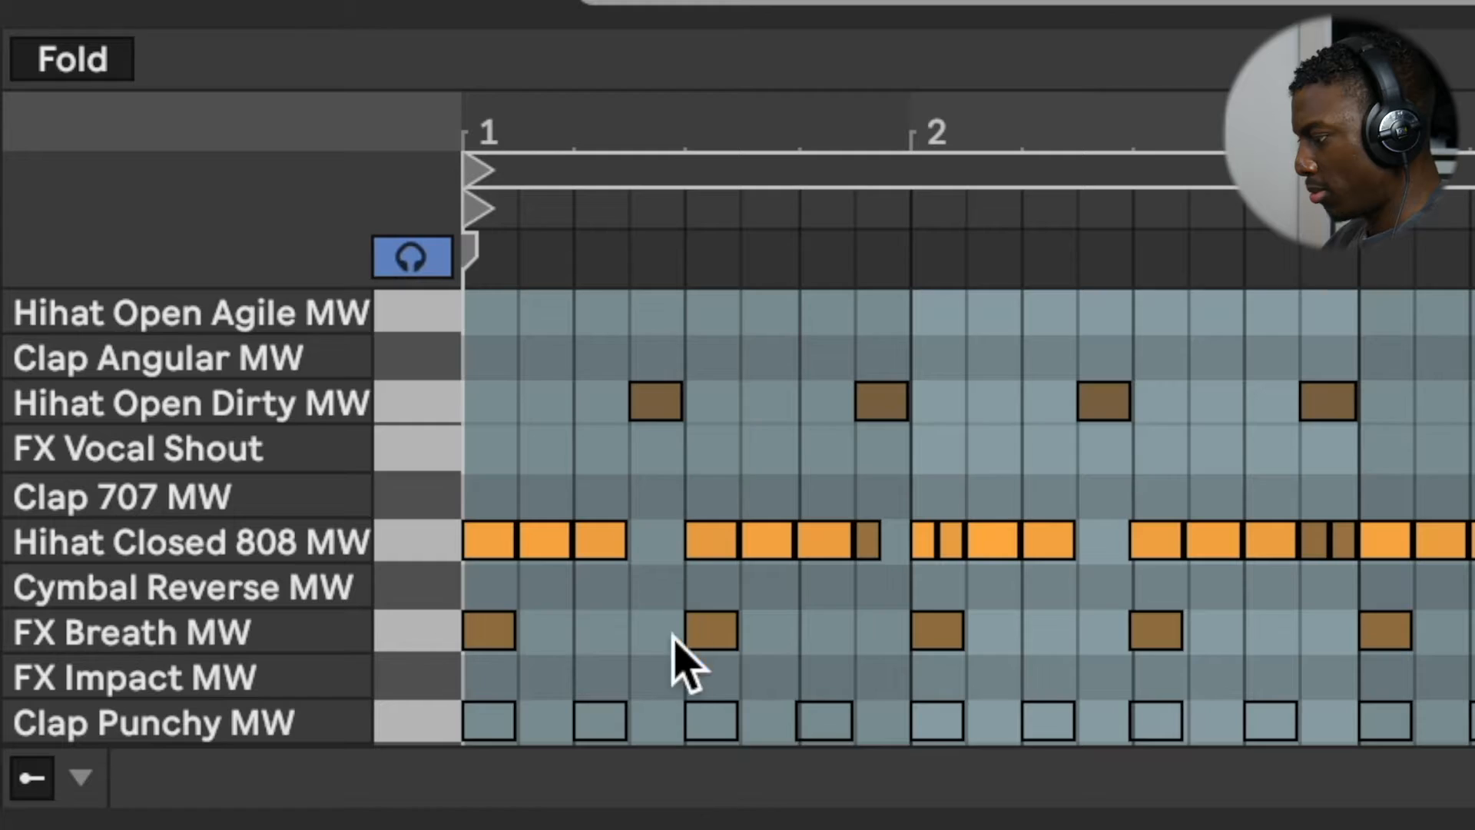
- Reactivate all Clap Punchy MW notes in the clip and play the pattern
{"action": "scroll", "coordinate": [675, 626], "scroll_direction": "down", "scroll_amount": 3}
{"action": "left_click", "coordinate": [576, 572]}
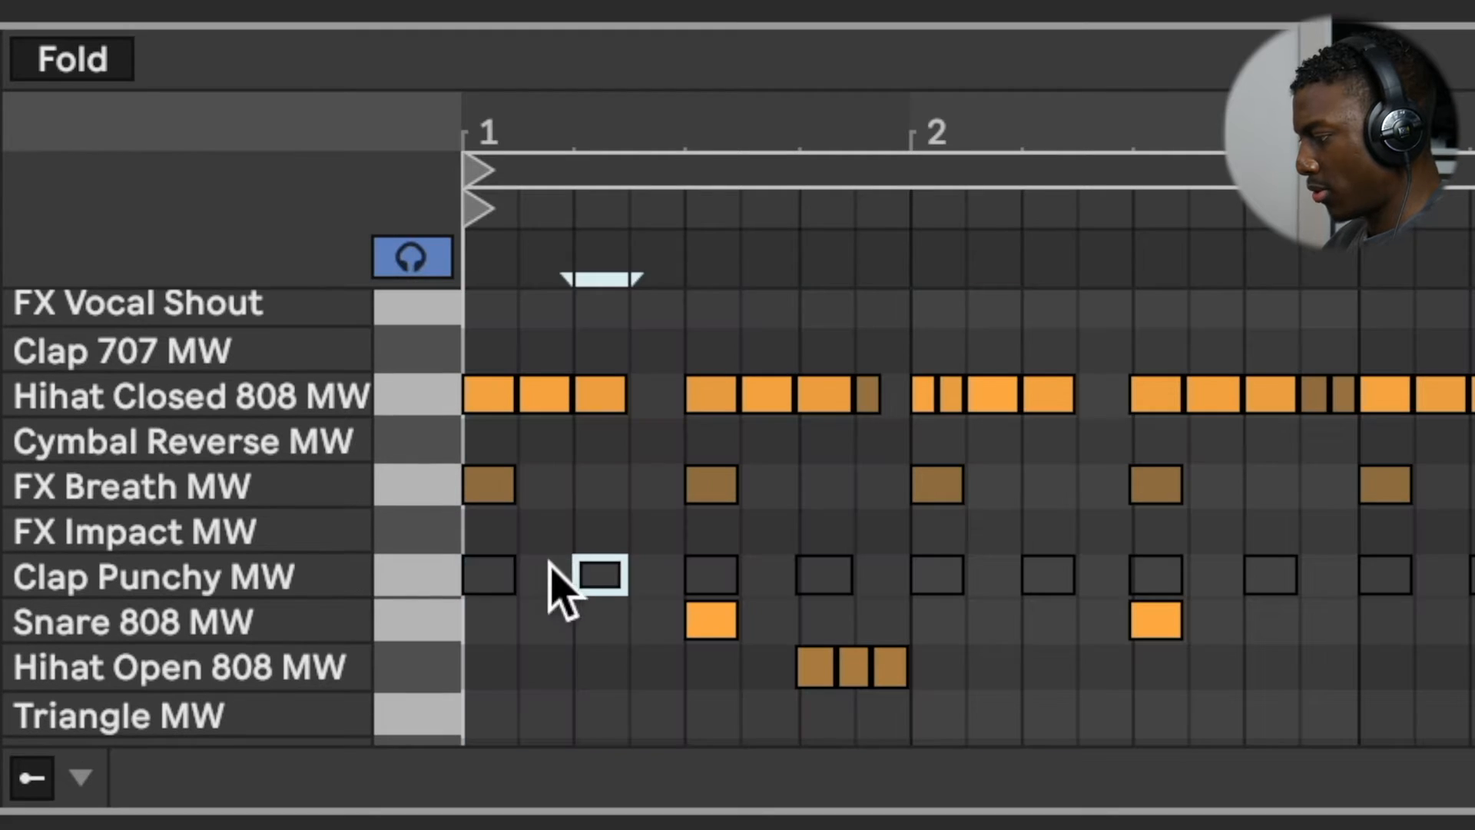
{"action": "key", "text": "ctrl+a"}
{"action": "key", "text": "Delete"}
{"action": "key", "text": "space"}
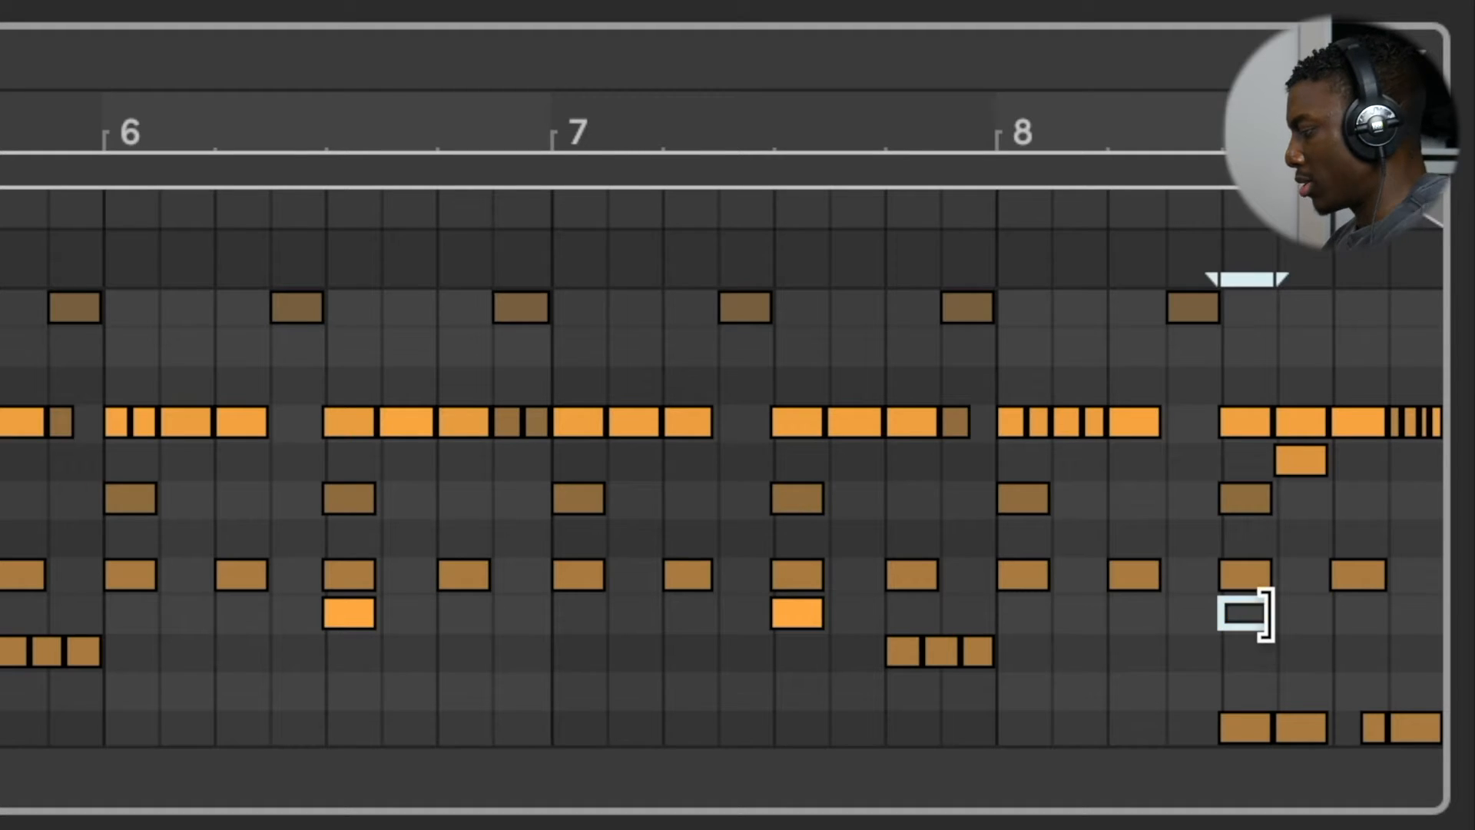
- Deactivate the closed hi-hat and FX Breath MW notes at beat 8 of the final fill
{"action": "left_click_drag", "start_coordinate": [1260, 438], "coordinate": [1202, 546]}
{"action": "scroll", "coordinate": [626, 353], "scroll_direction": "down", "scroll_amount": 3}
{"action": "left_click", "coordinate": [905, 661]}
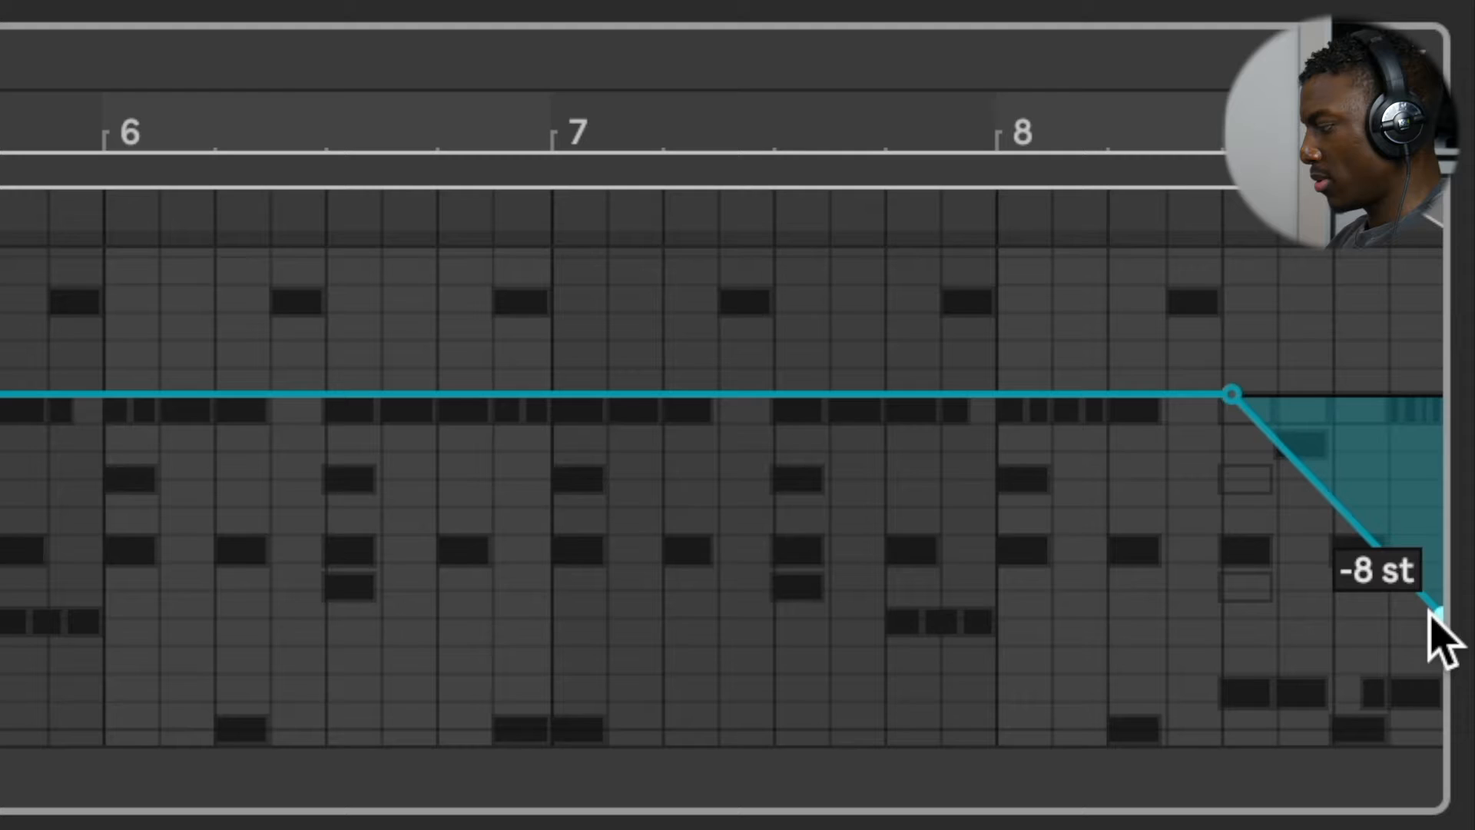
- Try a steeper downward ramp at the end of the Transpose envelope, play it back, and ramp it upward above 0 st instead
{"action": "left_click_drag", "start_coordinate": [1435, 626], "coordinate": [1441, 673]}
{"action": "key", "text": "space"}
{"action": "left_click_drag", "start_coordinate": [1440, 672], "coordinate": [1439, 256]}
{"action": "left_click", "coordinate": [1068, 413]}
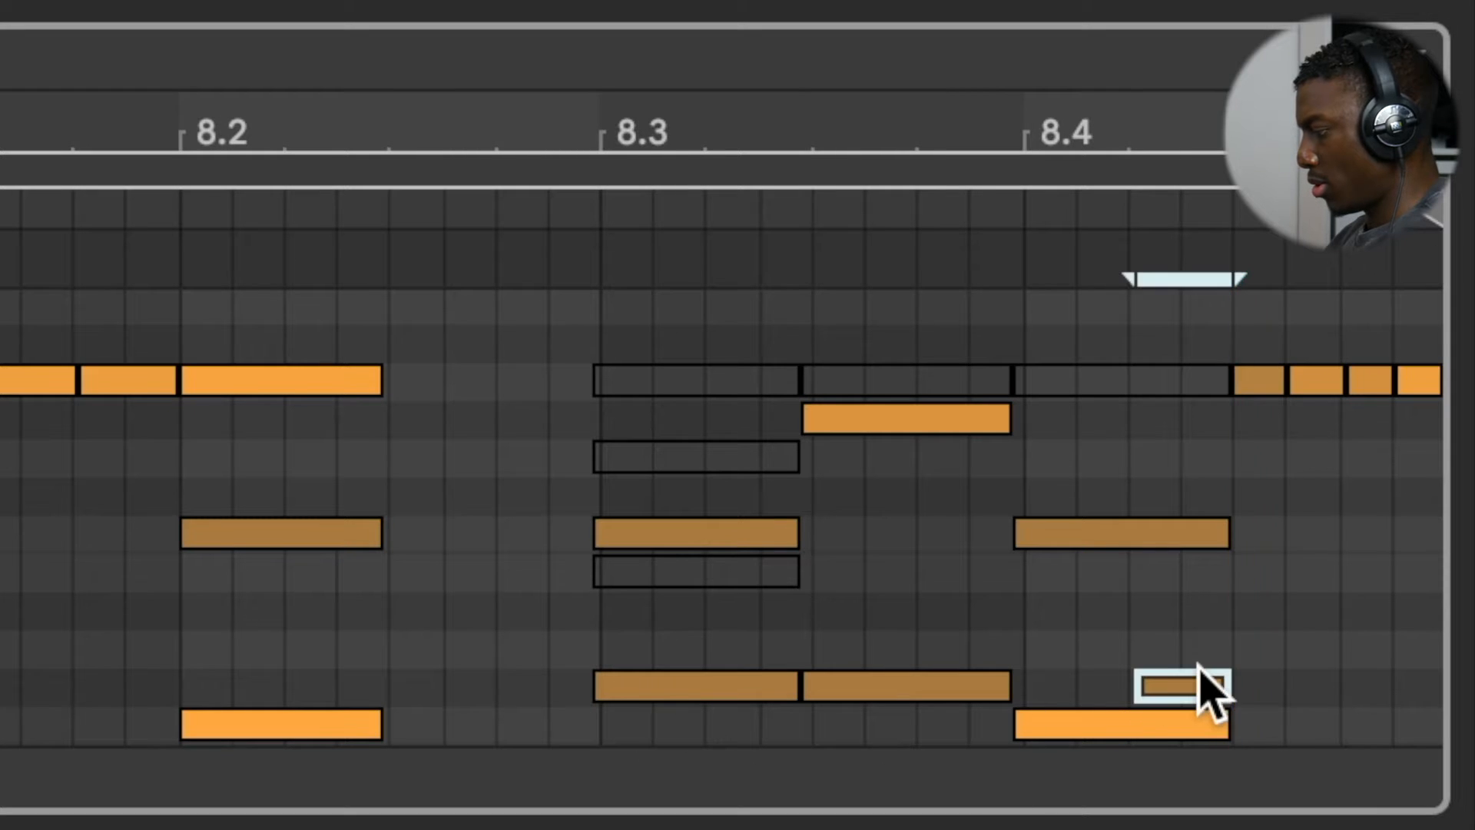
- Duplicate the selected Snare Metal note at 8.4.2 twice to fill out the end of bar 8
{"action": "key", "text": "super+d"}
{"action": "key", "text": "super+d"}
{"action": "left_click", "coordinate": [577, 631]}
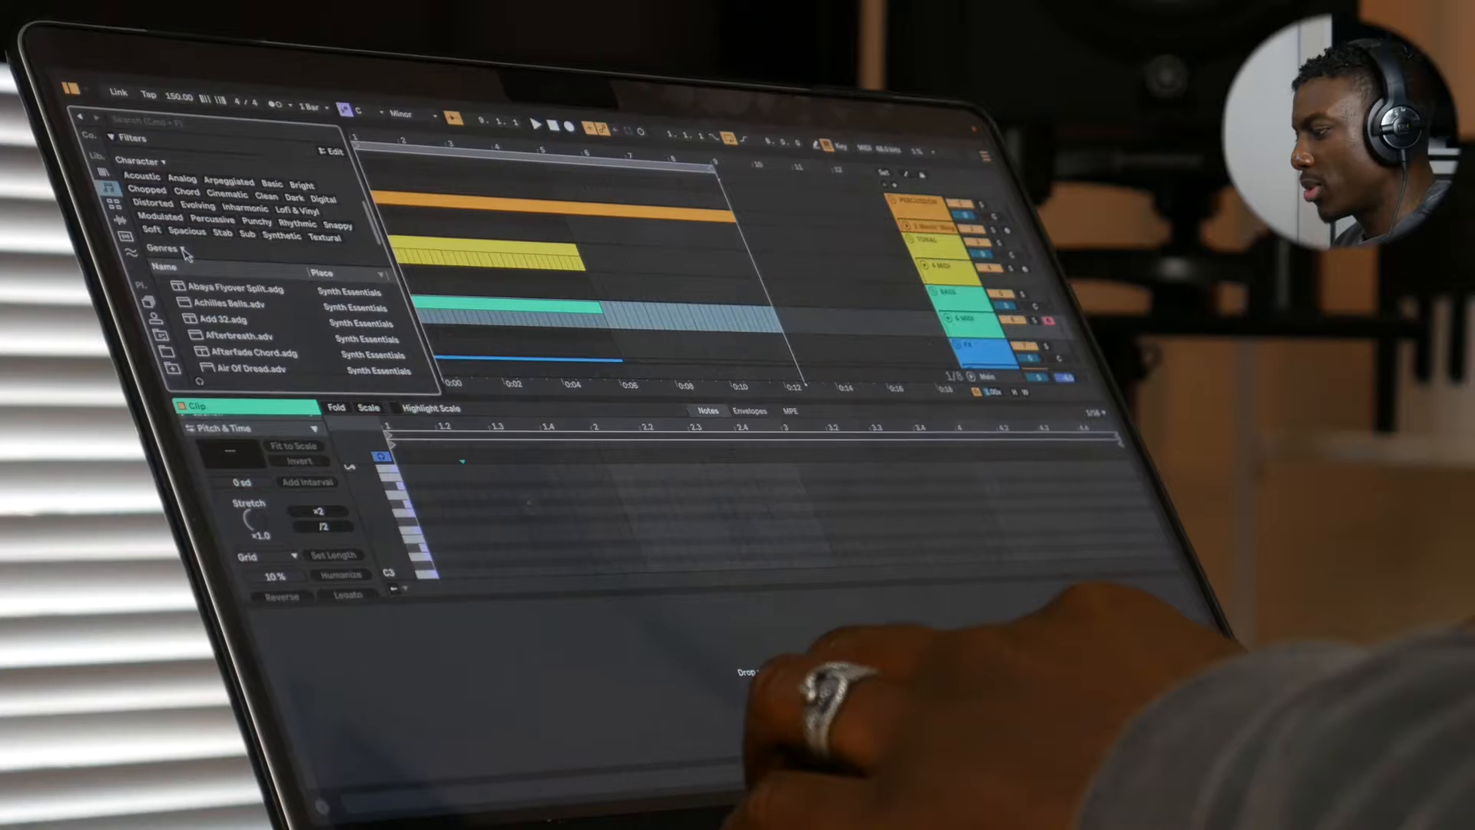
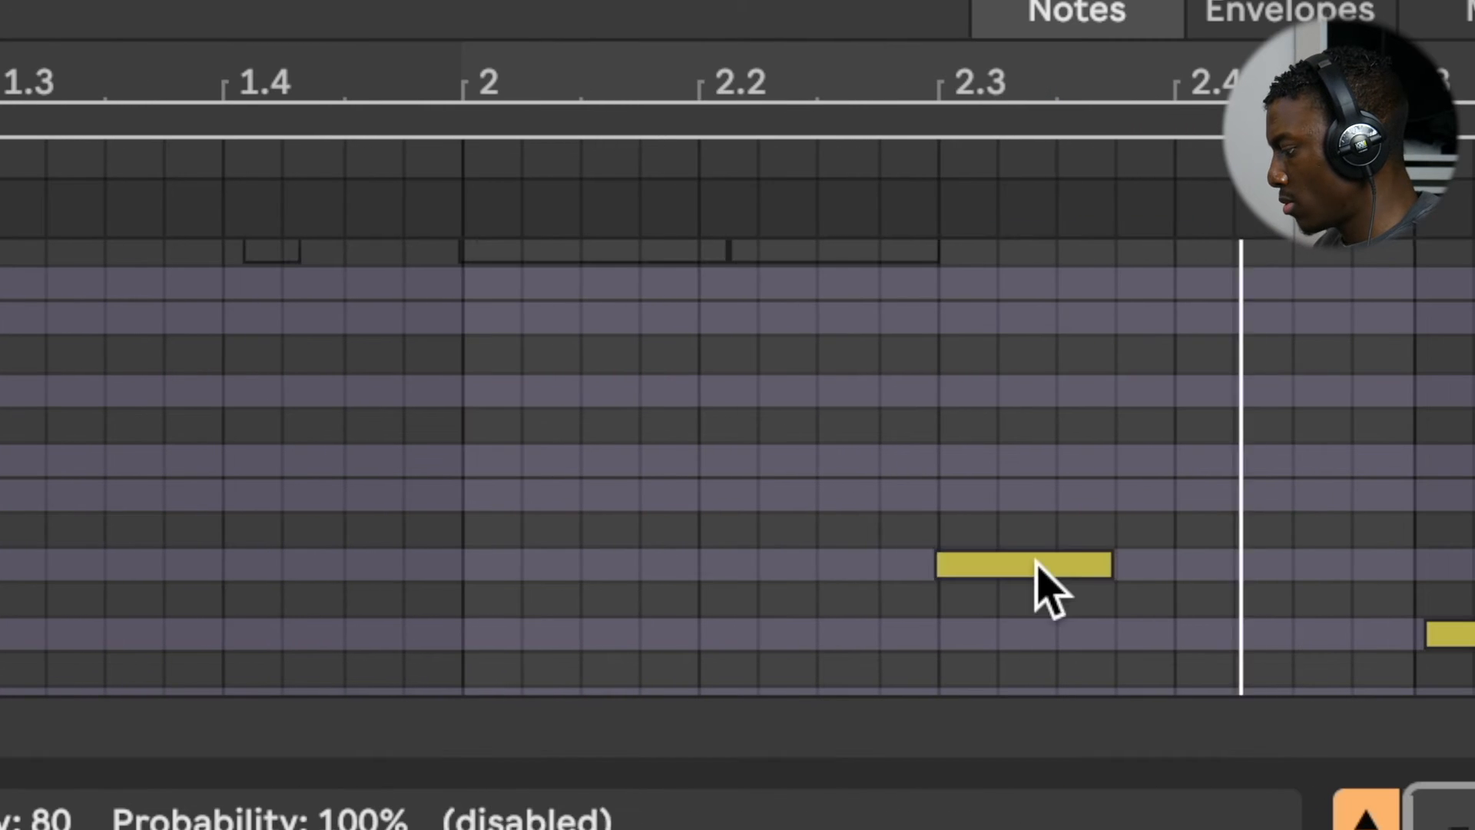
- Move the yellow note at 2.3 one beat earlier to 2.2
{"action": "left_click_drag", "start_coordinate": [1039, 567], "coordinate": [805, 567]}
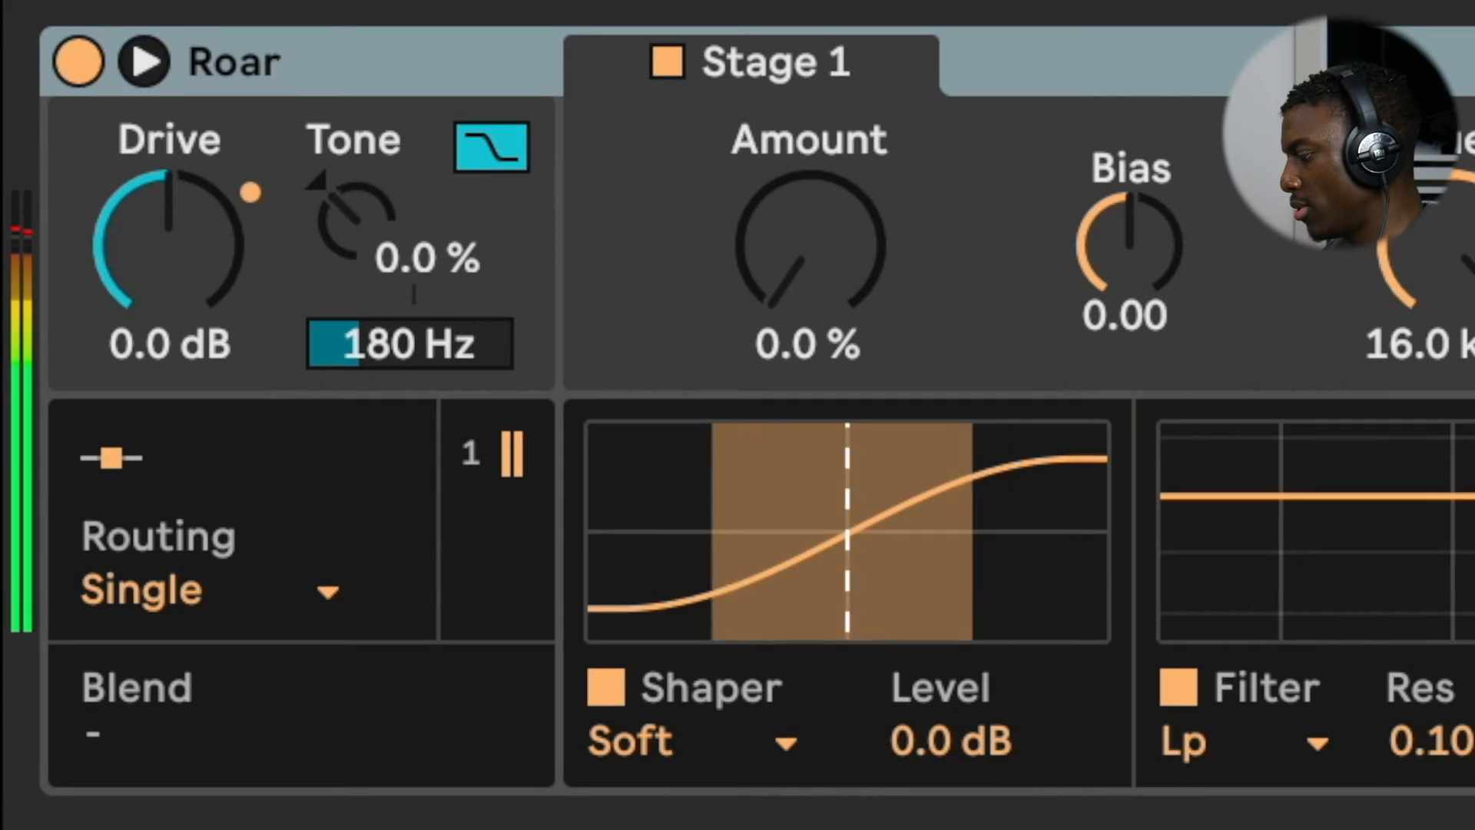
- Raise Roar's Drive and its Stage 1 Amount, and lower its Dry/Wet
{"action": "left_click_drag", "start_coordinate": [169, 239], "coordinate": [169, 207]}
{"action": "left_click_drag", "start_coordinate": [810, 246], "coordinate": [810, 200]}
{"action": "left_click_drag", "start_coordinate": [1346, 742], "coordinate": [1346, 776]}
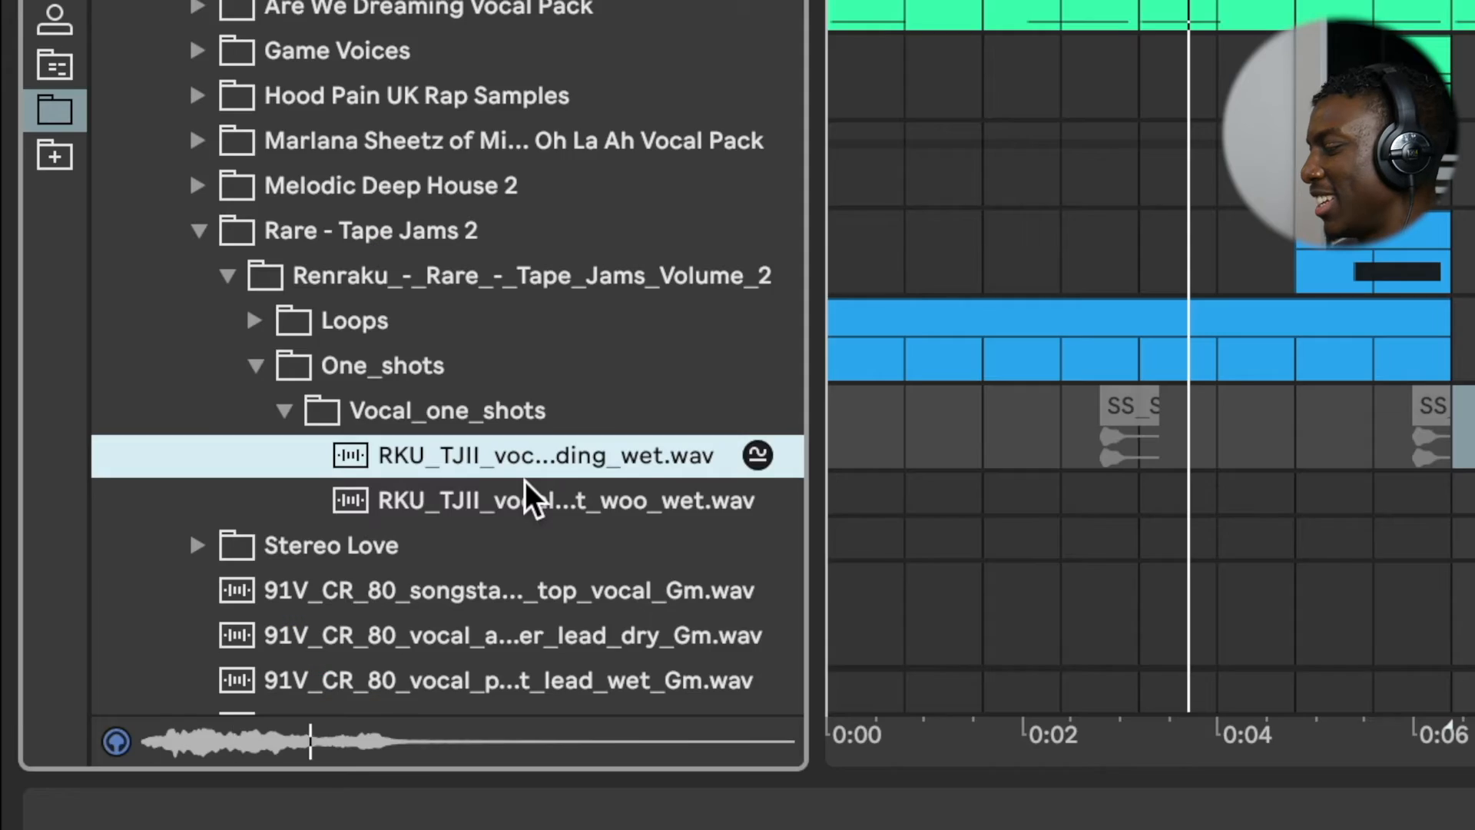
- Place RKU_TJII vocal one-shots at bars 2 and 4 on a new track, and one at bar 5 on a separate track
{"action": "left_click_drag", "start_coordinate": [524, 481], "coordinate": [521, 393]}
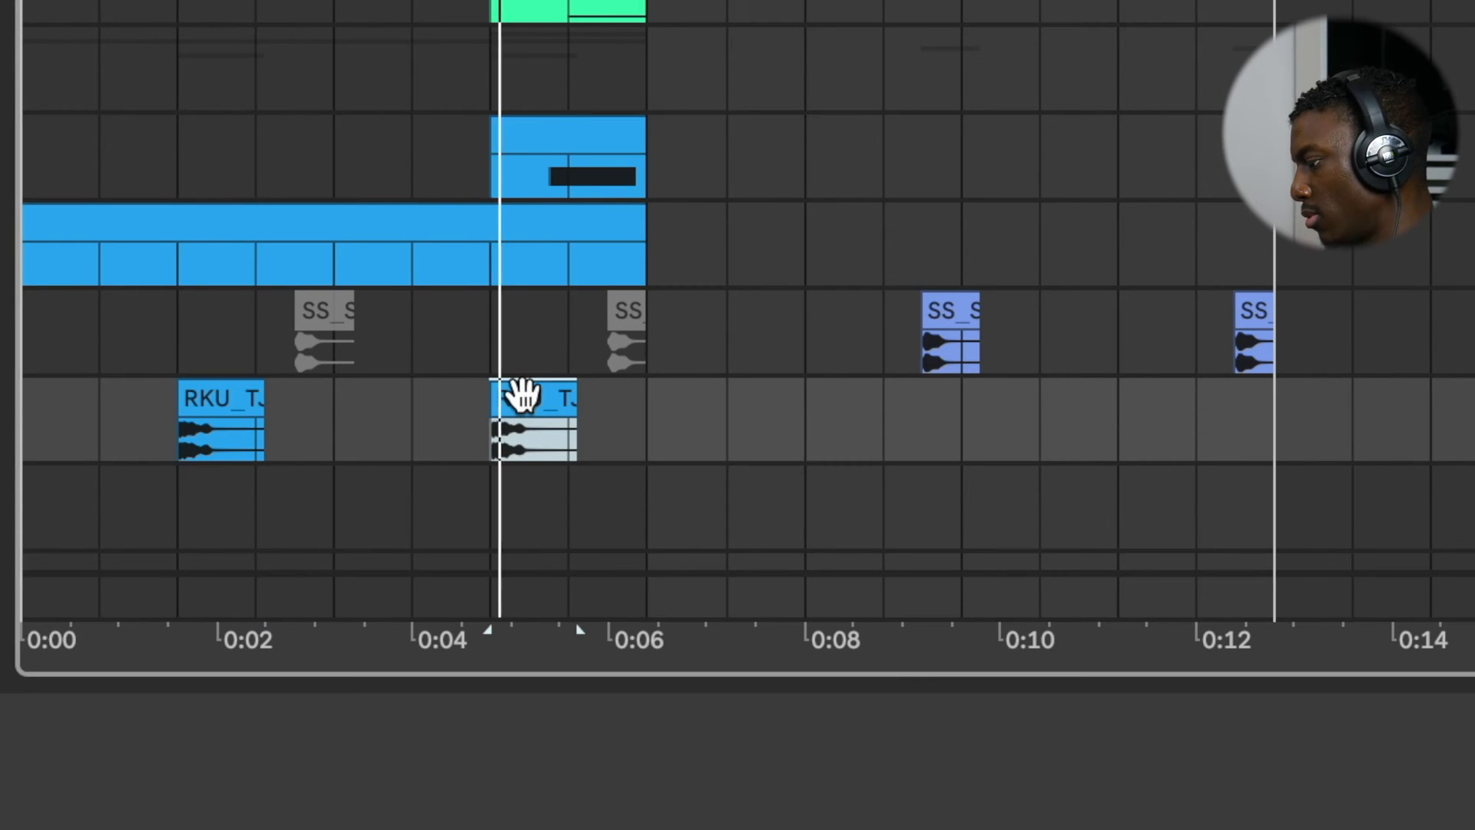
{"action": "left_click", "coordinate": [692, 504]}
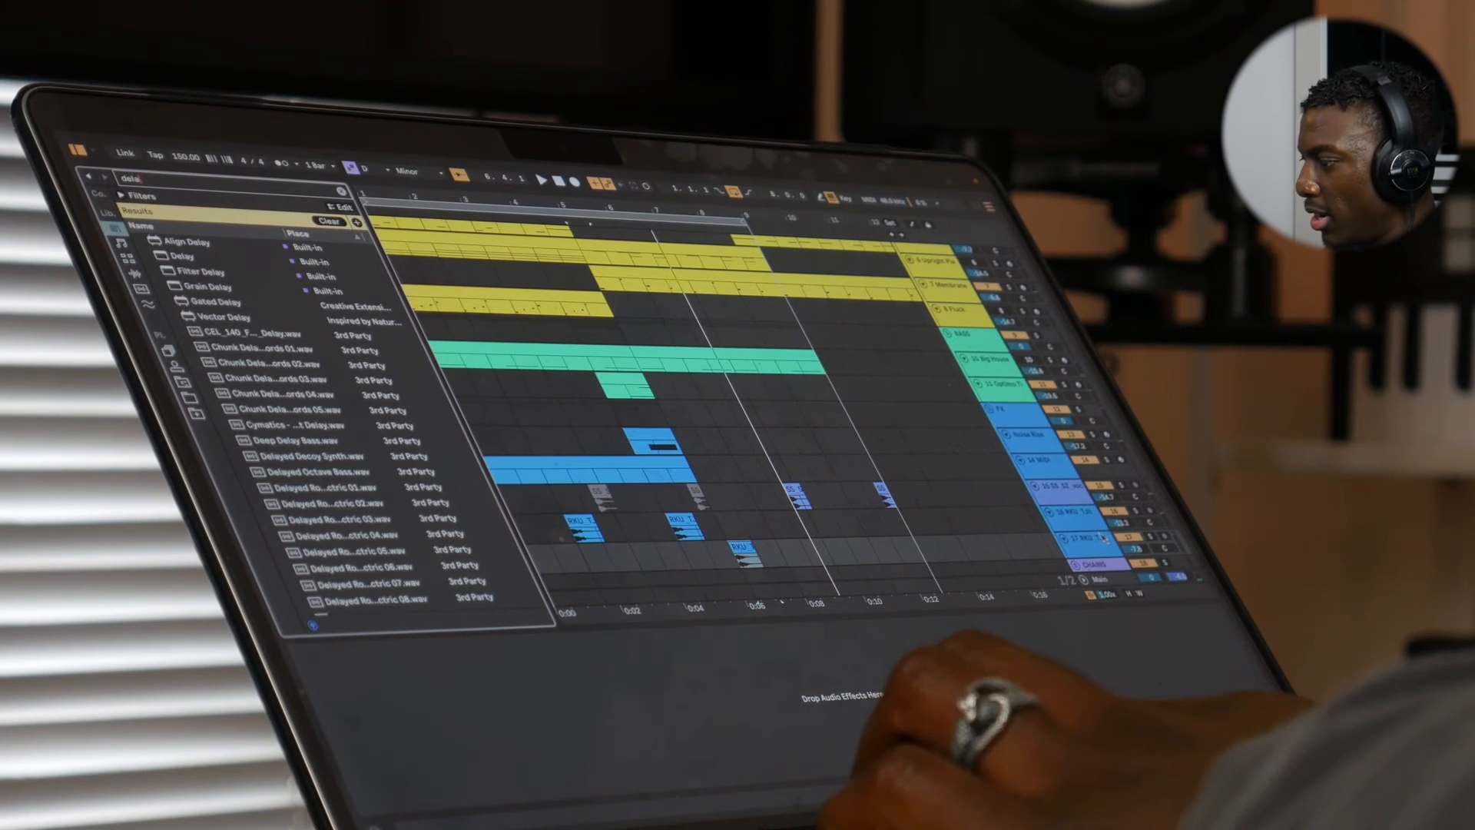
- Add a Delay to the vocal one-shot track, raise its filter frequency, and search the browser for a reverb
{"action": "key", "text": "Return"}
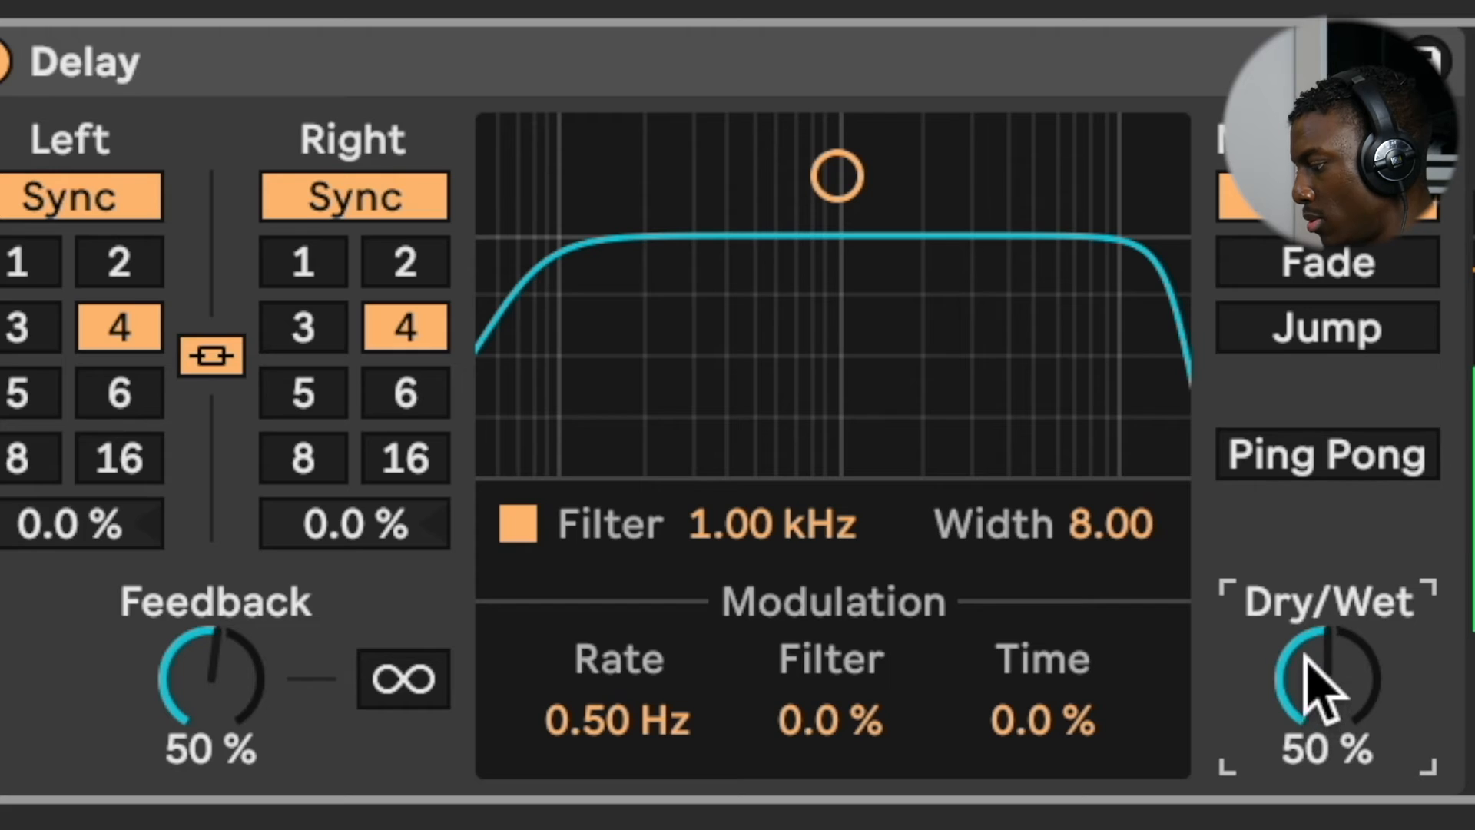
{"action": "left_click_drag", "start_coordinate": [837, 176], "coordinate": [1077, 137]}
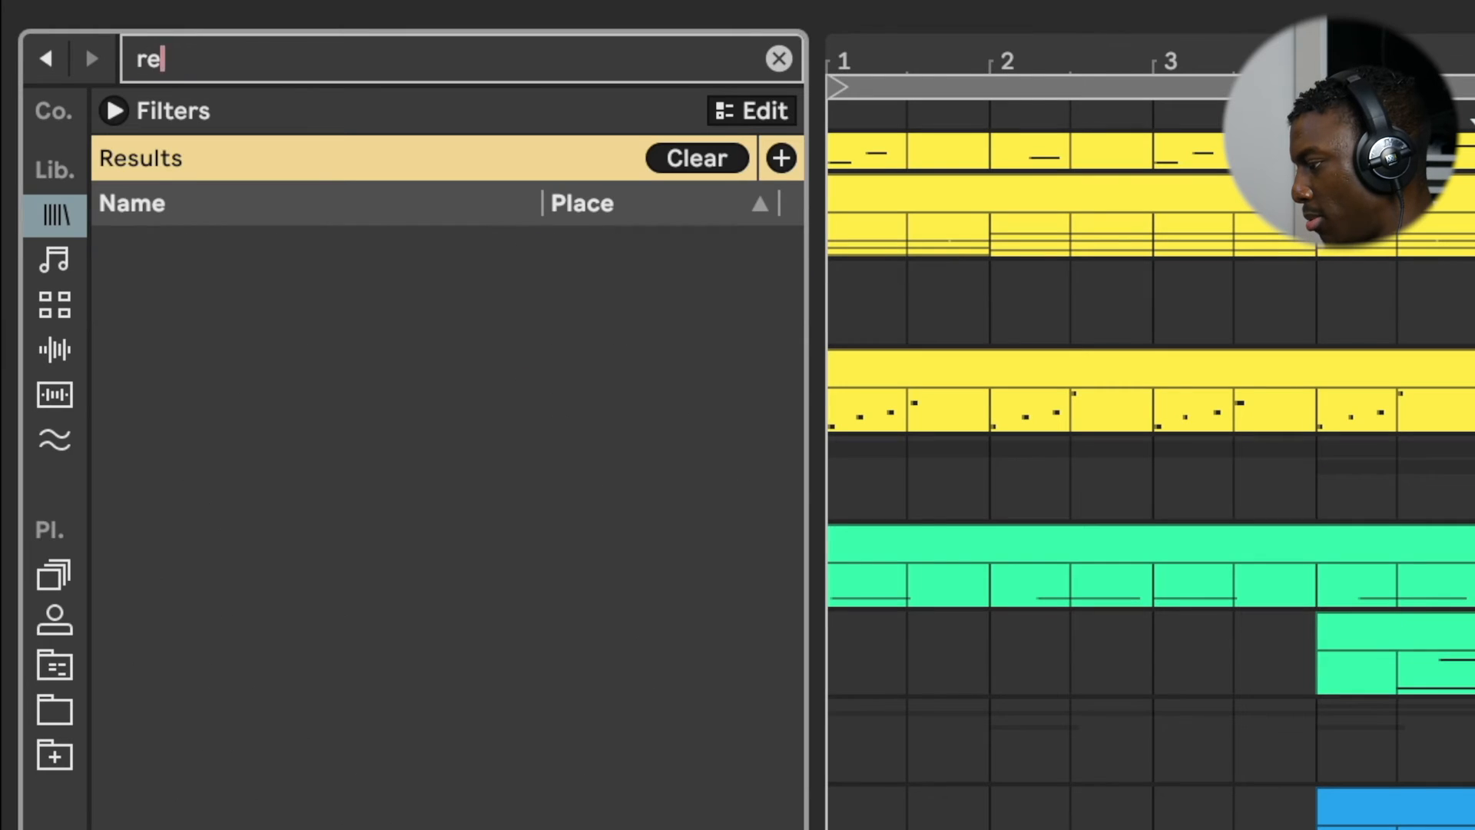
{"action": "type", "text": "vb"}
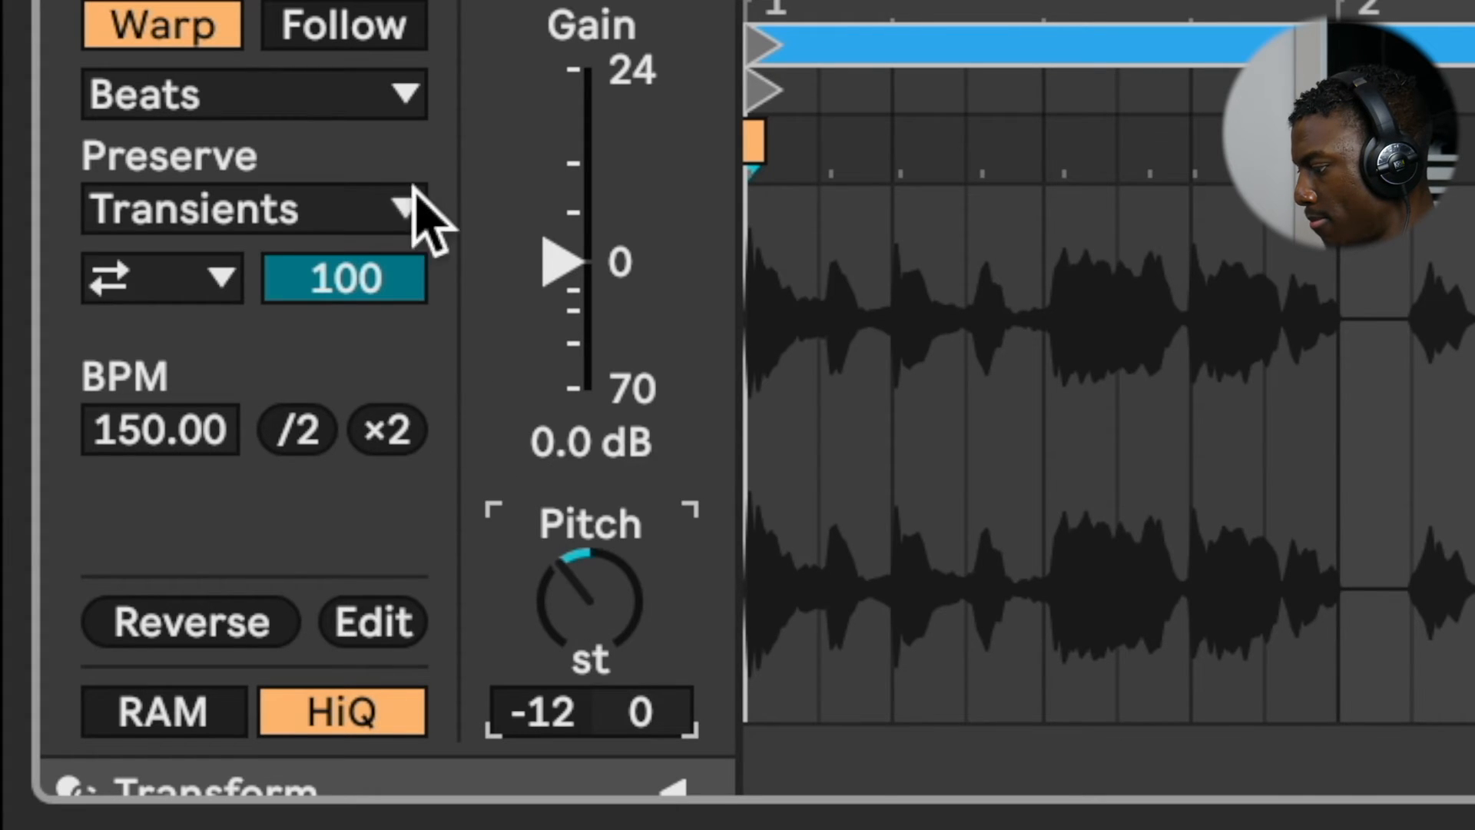
- Change the warp mode of the itsavibe vocal hook loop and trim the clip to run from about 0:04 to 0:06.4
{"action": "left_click", "coordinate": [361, 96]}
{"action": "left_click", "coordinate": [263, 400]}
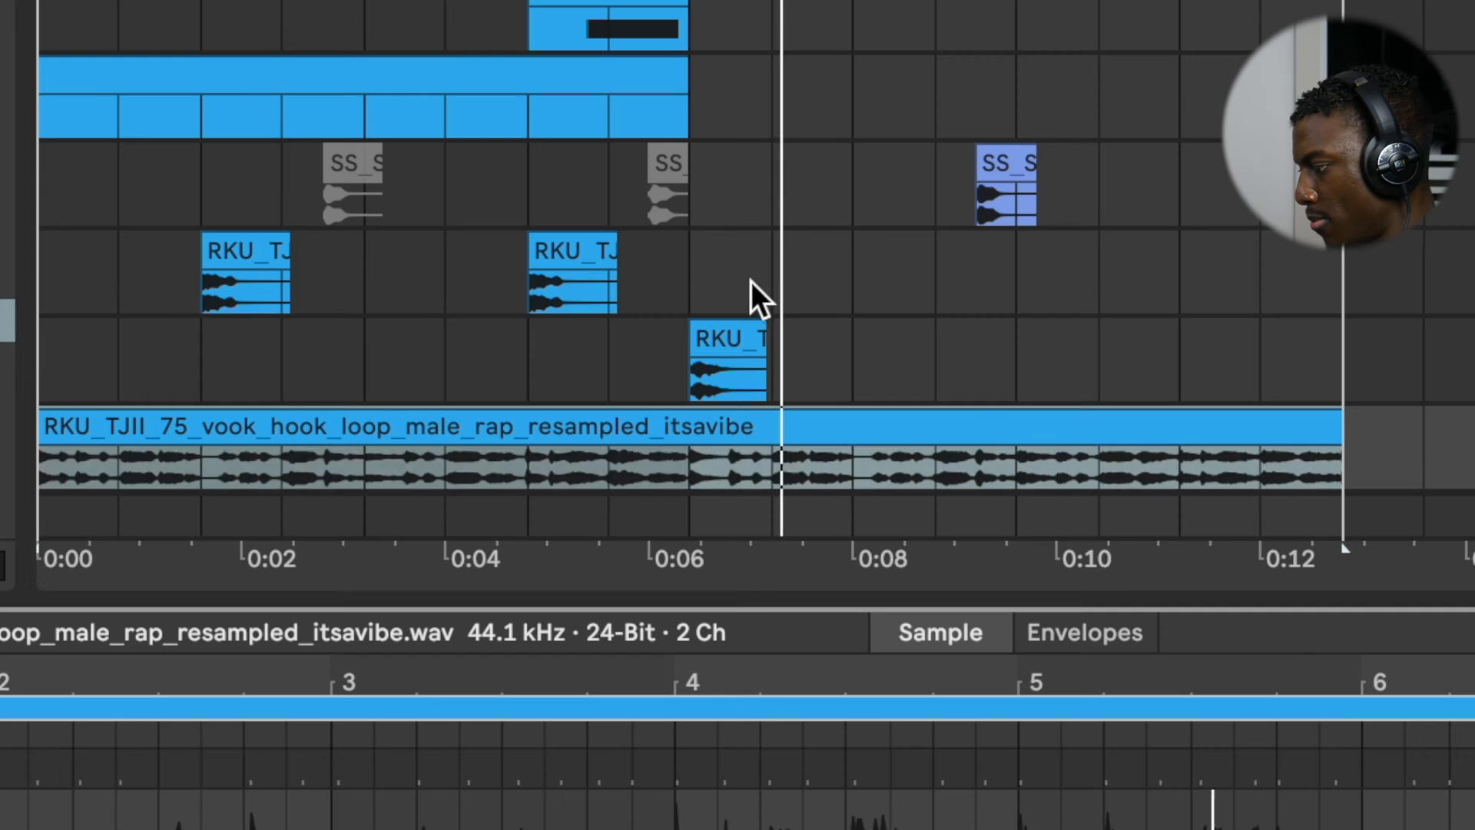
{"action": "left_click", "coordinate": [307, 419]}
{"action": "left_click_drag", "start_coordinate": [51, 419], "coordinate": [449, 426]}
{"action": "left_click_drag", "start_coordinate": [1338, 424], "coordinate": [702, 448]}
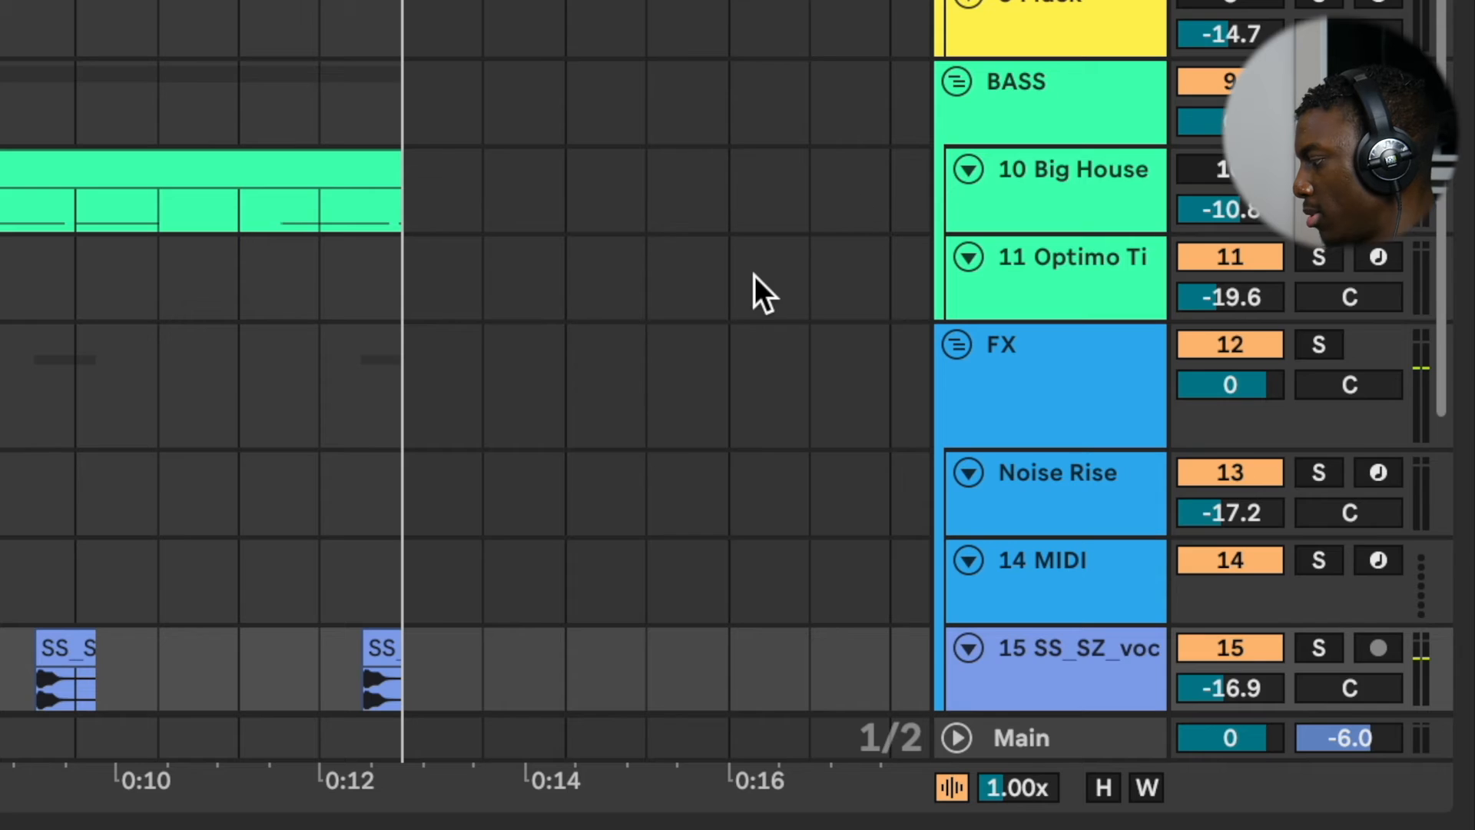
- Try the Polynomial shaper in Roar, switch it to Full Wave Rectifier, and slightly lower the Dry/Wet
{"action": "scroll", "coordinate": [754, 275], "scroll_direction": "down", "scroll_amount": 4}
{"action": "left_click", "coordinate": [1036, 469]}
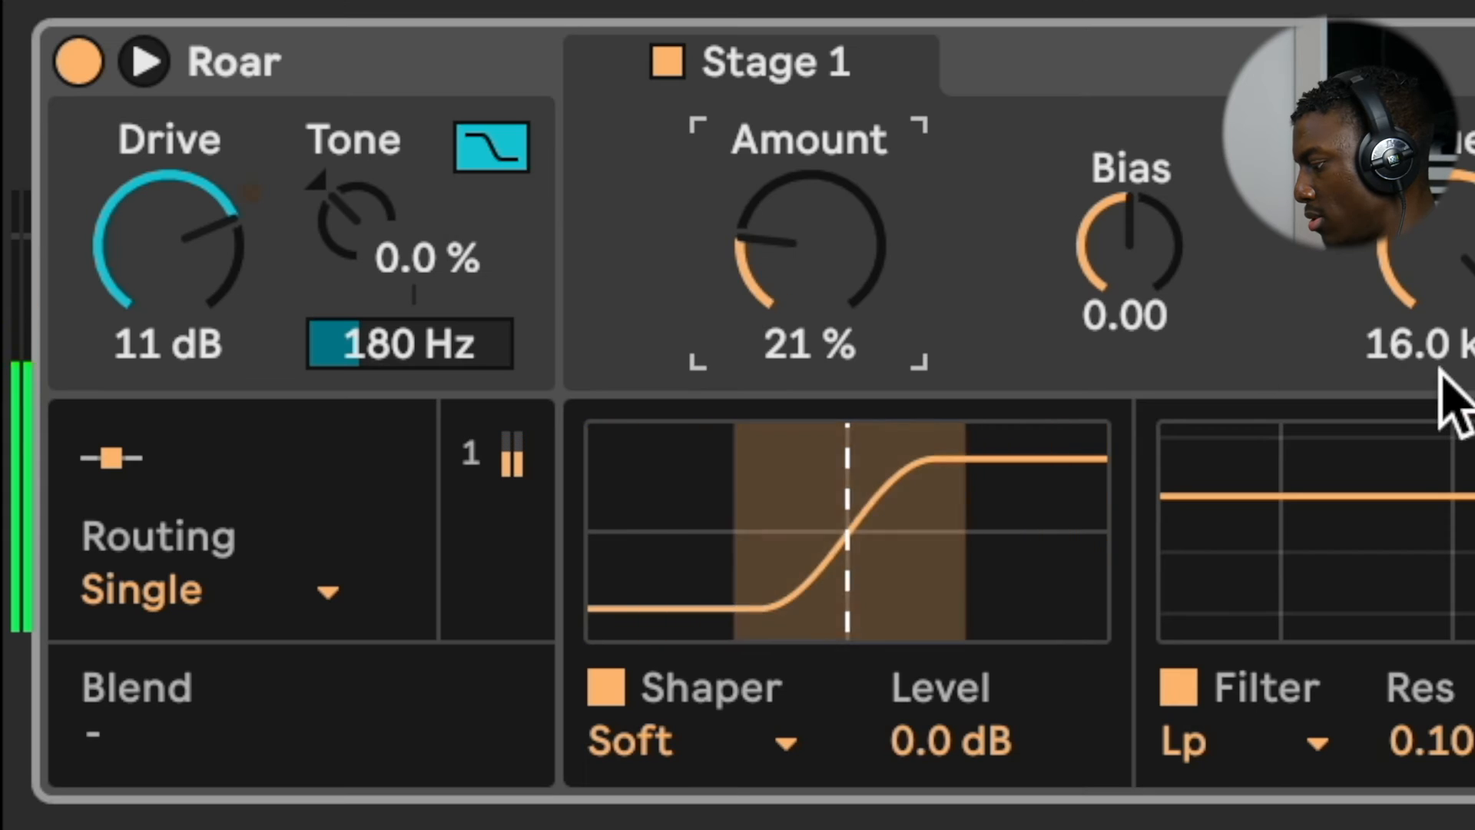
{"action": "left_click", "coordinate": [749, 736]}
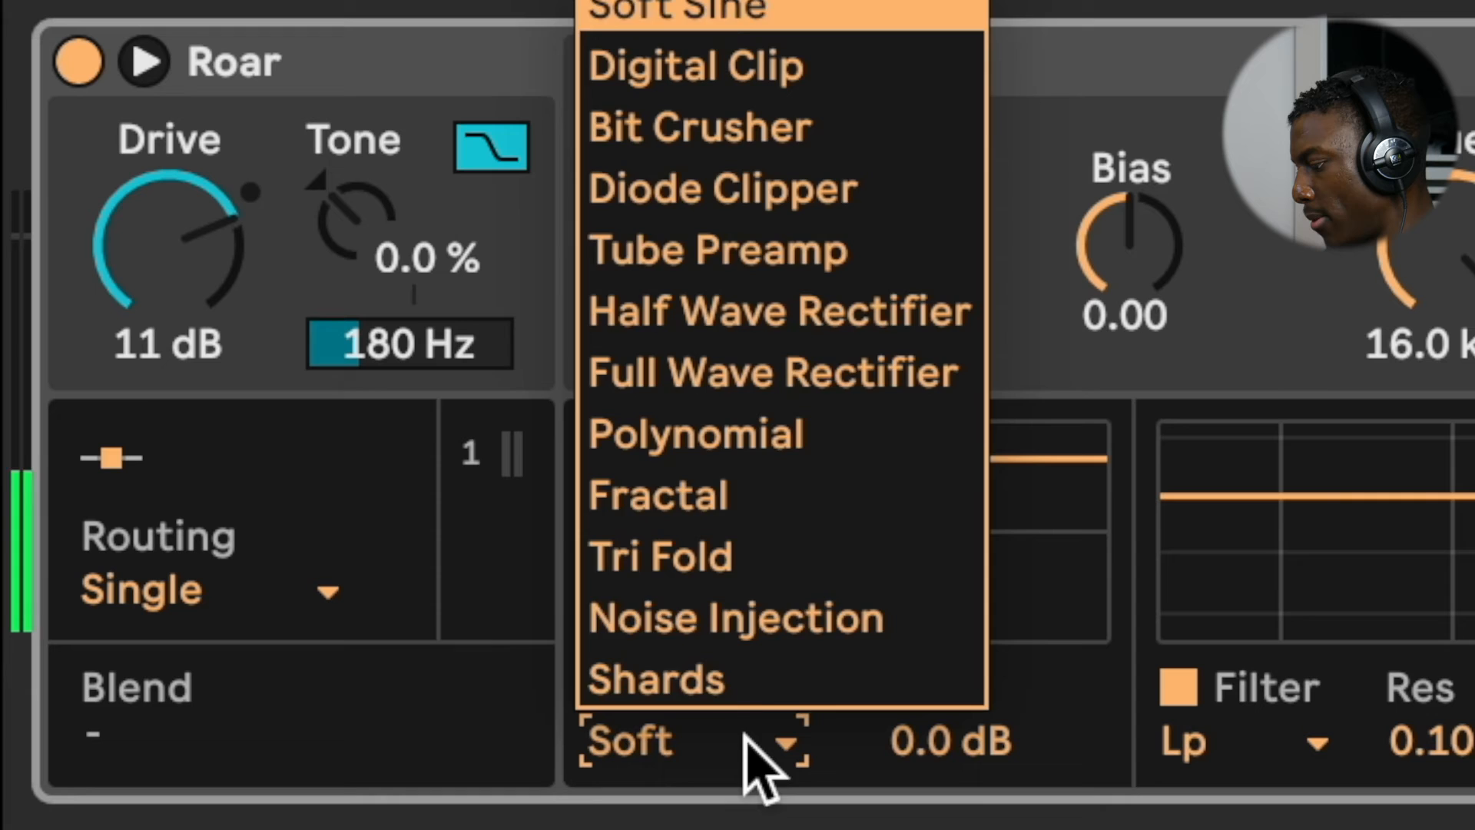
{"action": "left_click", "coordinate": [749, 434]}
{"action": "left_click", "coordinate": [749, 739]}
{"action": "left_click", "coordinate": [749, 373]}
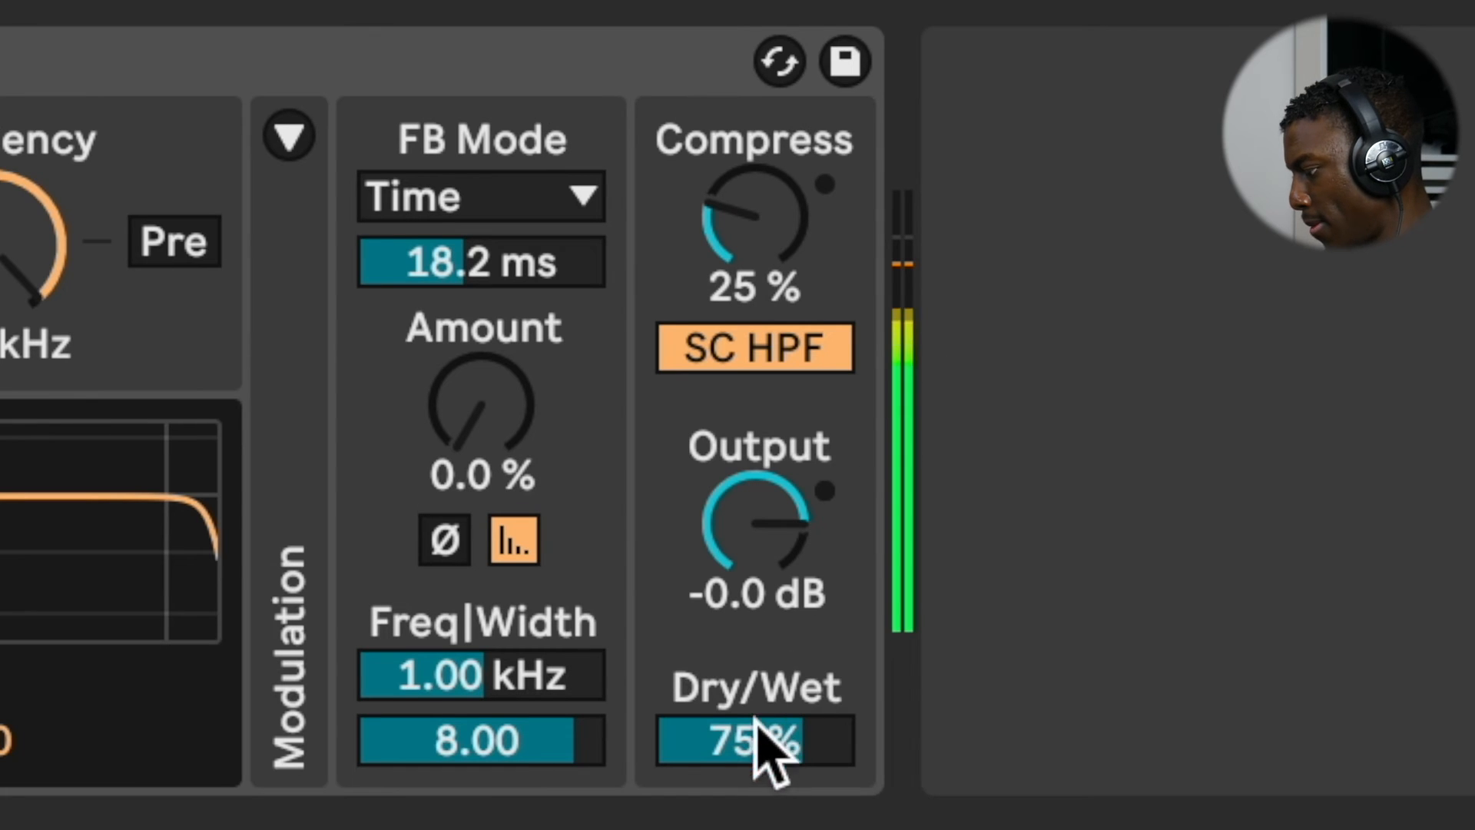
{"action": "left_click_drag", "start_coordinate": [754, 725], "coordinate": [755, 730]}
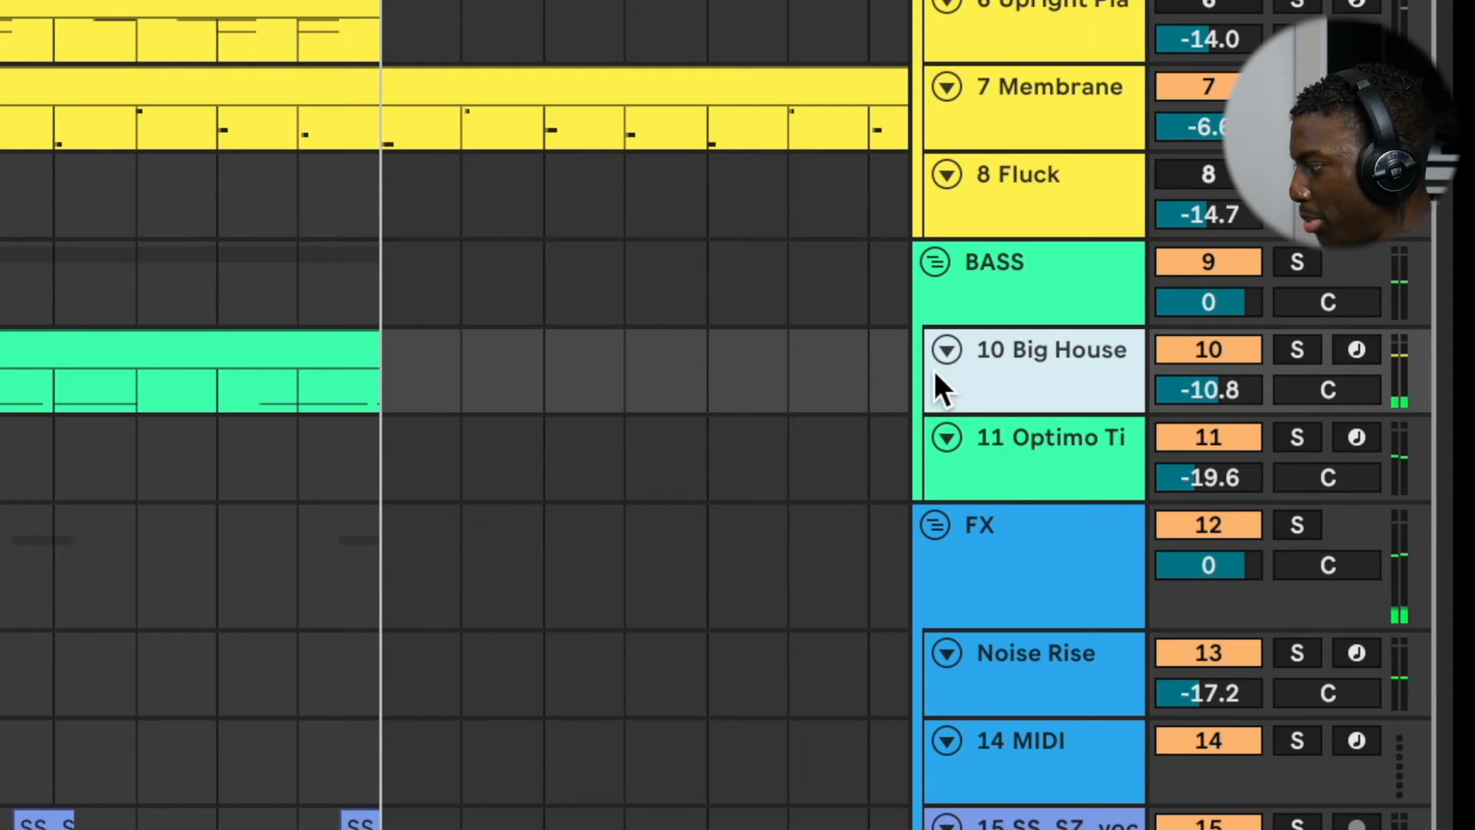
- Raise the bass synth's synced LFO rate and set the 10 Glass Sto track's volume to -7.5 dB
{"action": "left_click", "coordinate": [999, 436]}
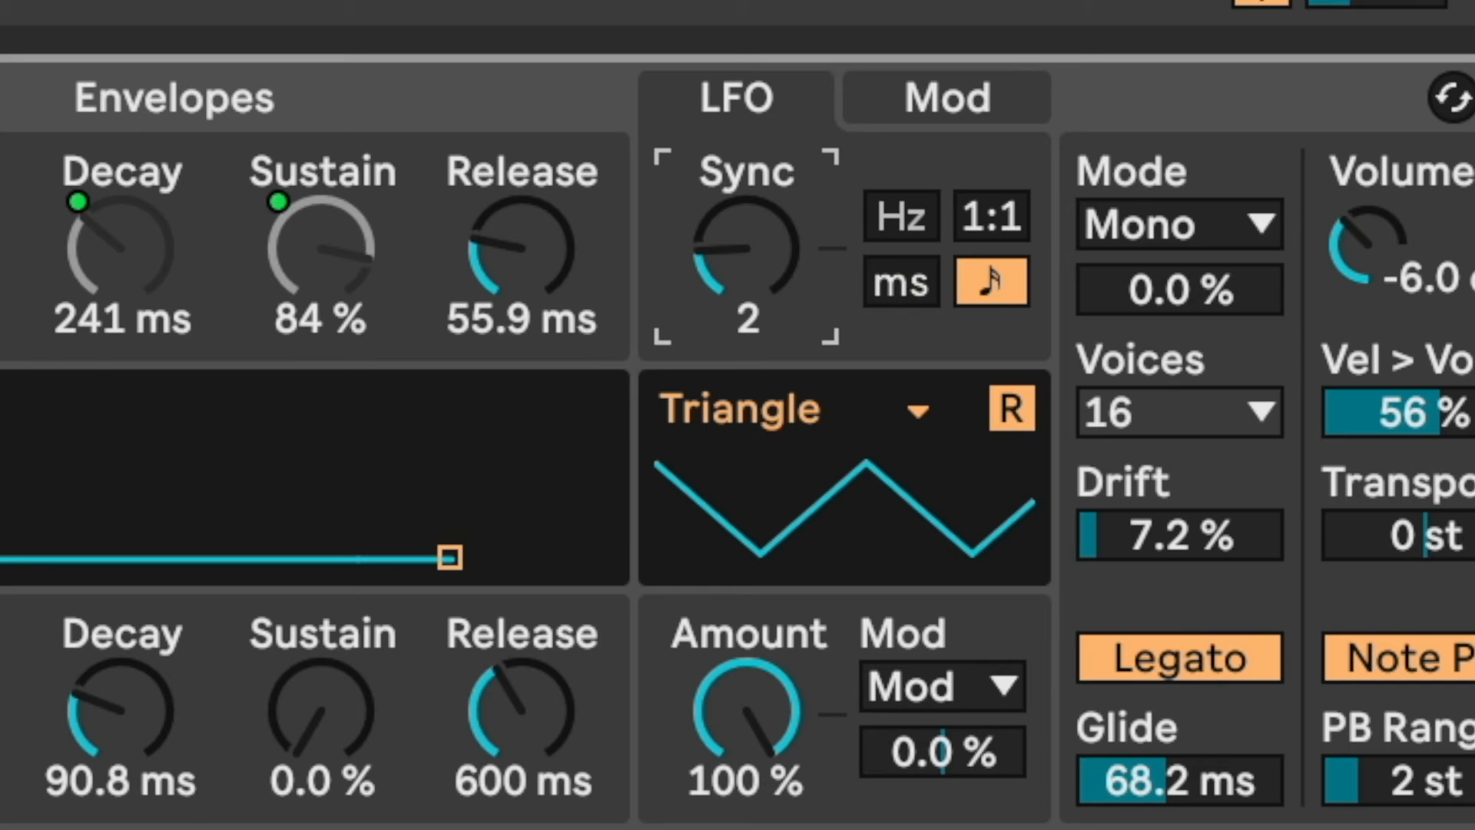
{"action": "left_click_drag", "start_coordinate": [746, 248], "coordinate": [746, 176]}
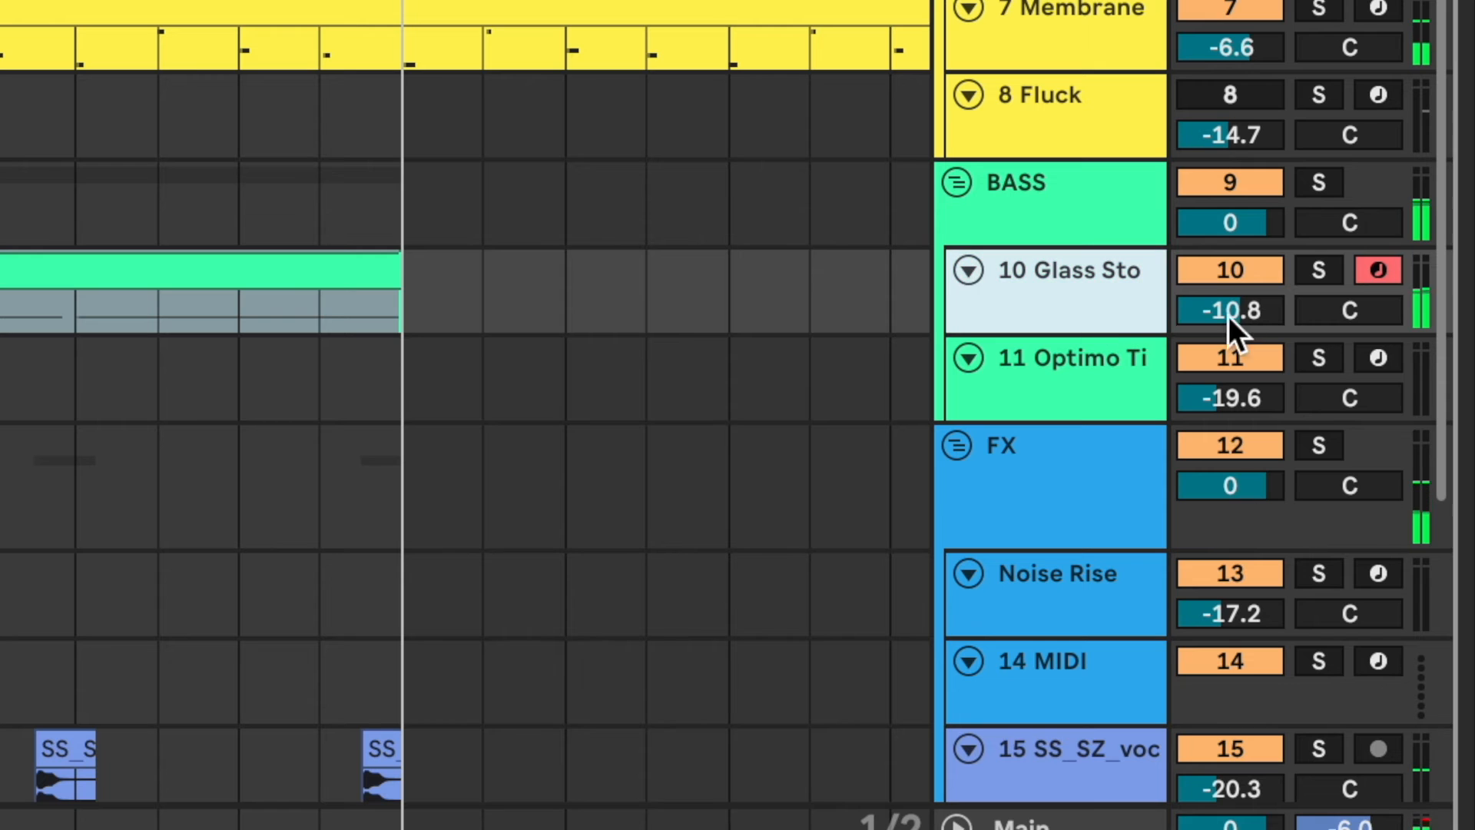
{"action": "double_click", "coordinate": [1233, 317]}
{"action": "left_click_drag", "start_coordinate": [1233, 317], "coordinate": [1234, 348]}
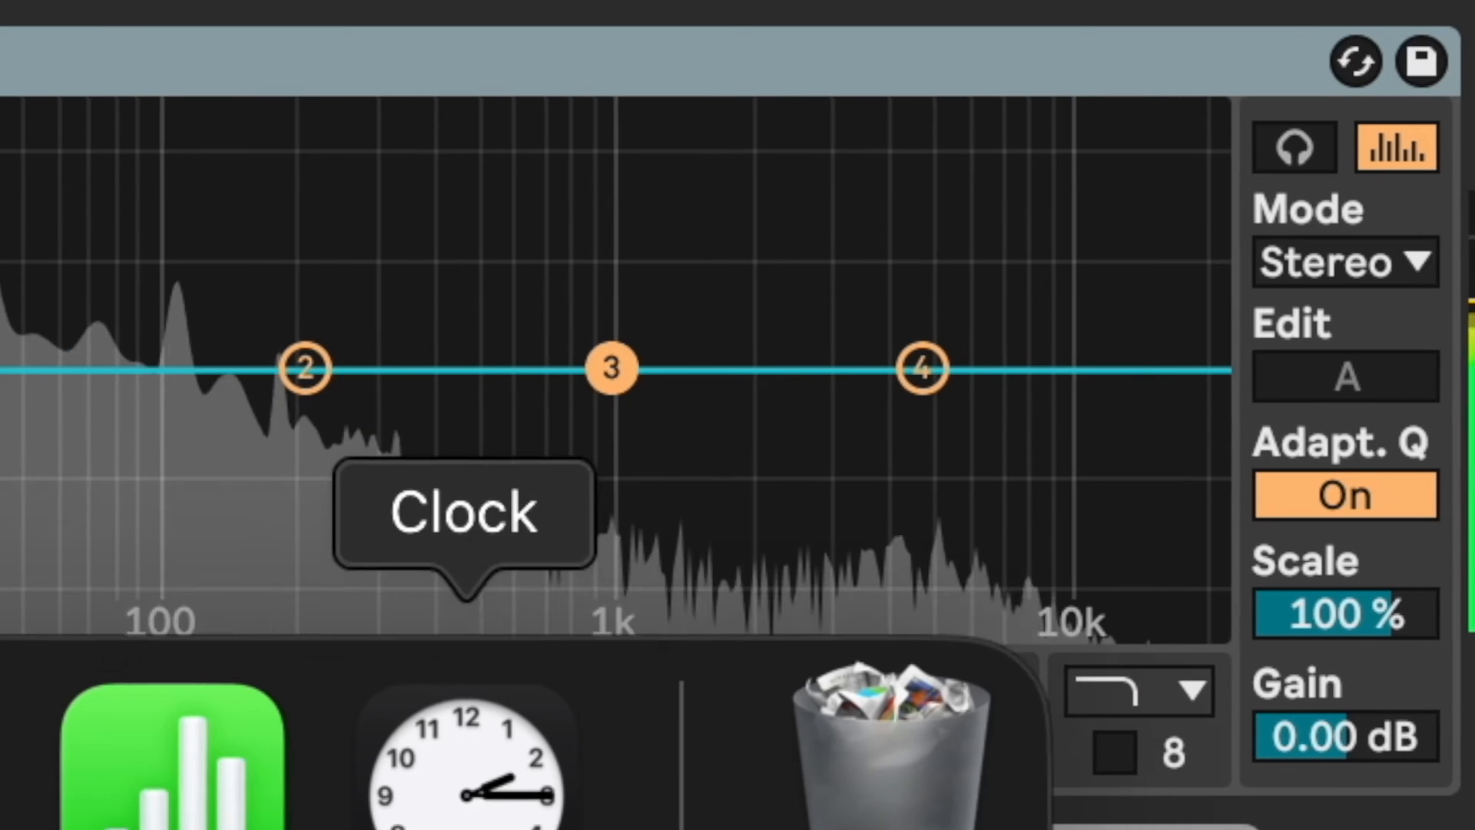
- Enable the band 8 high-cut filter in the bass EQ and move its cutoff to about 570 Hz
{"action": "left_click", "coordinate": [1114, 753]}
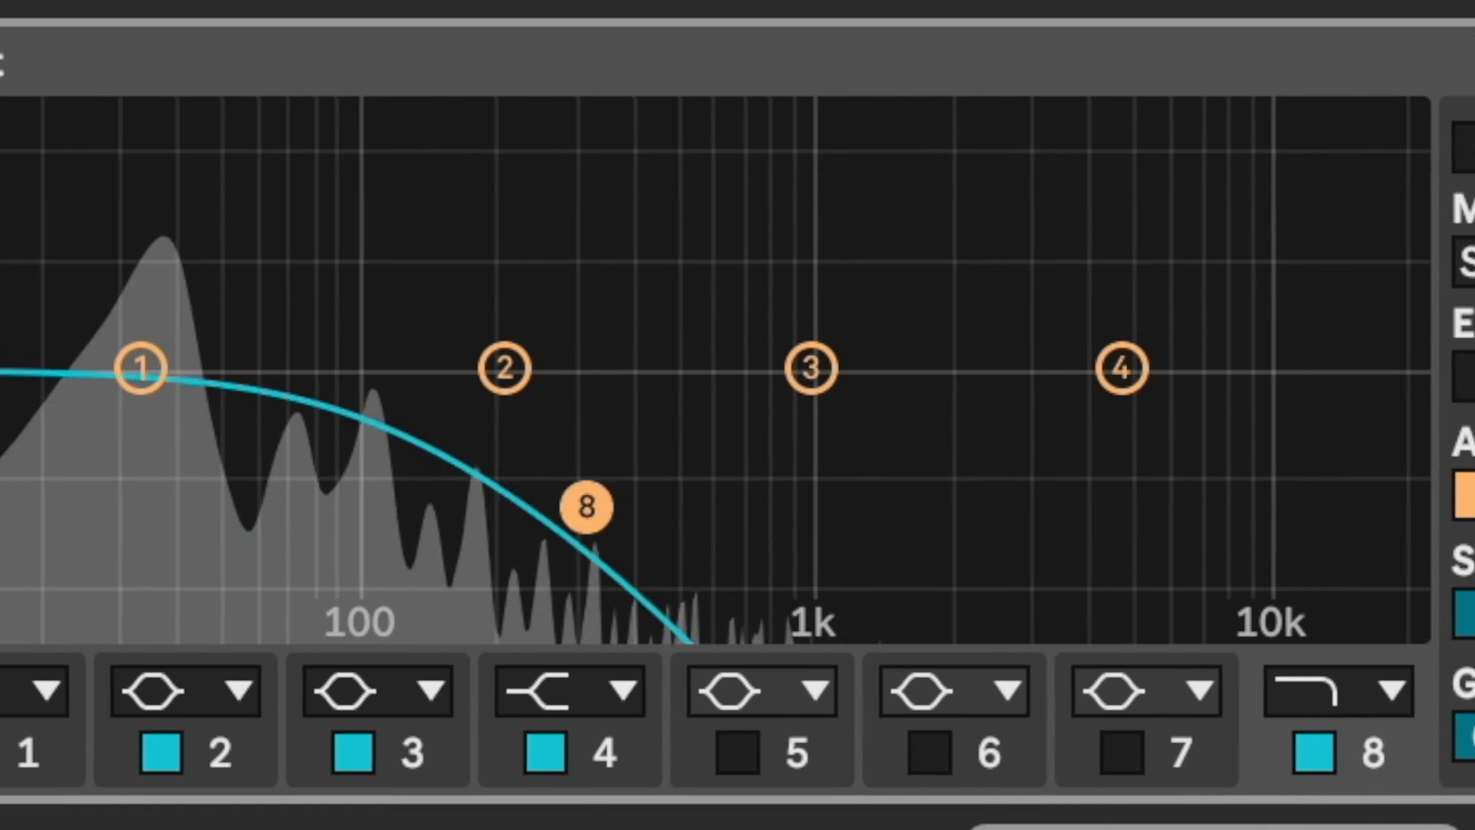
{"action": "left_click_drag", "start_coordinate": [586, 506], "coordinate": [703, 609]}
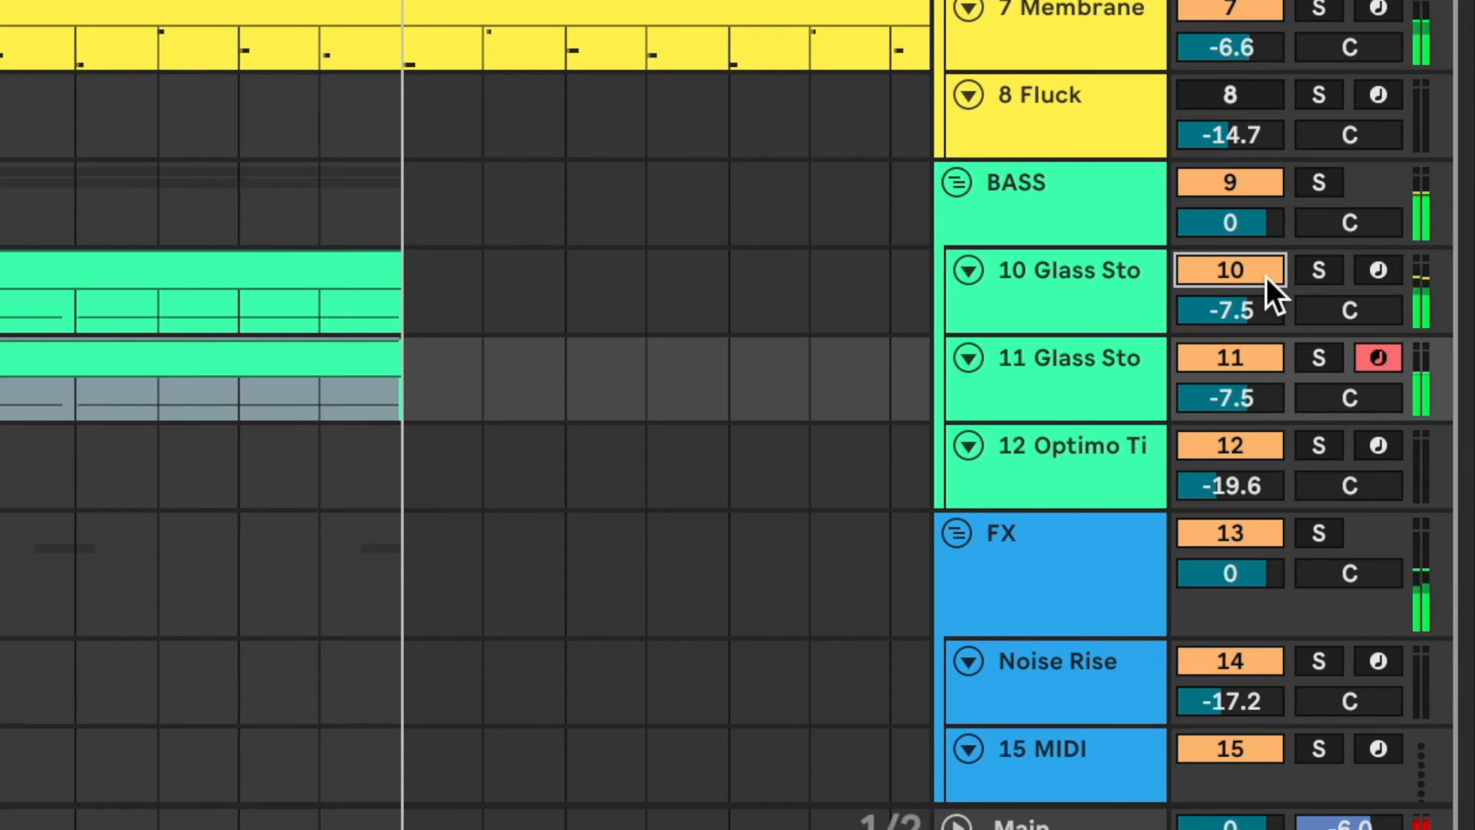
{"action": "left_click", "coordinate": [1240, 398]}
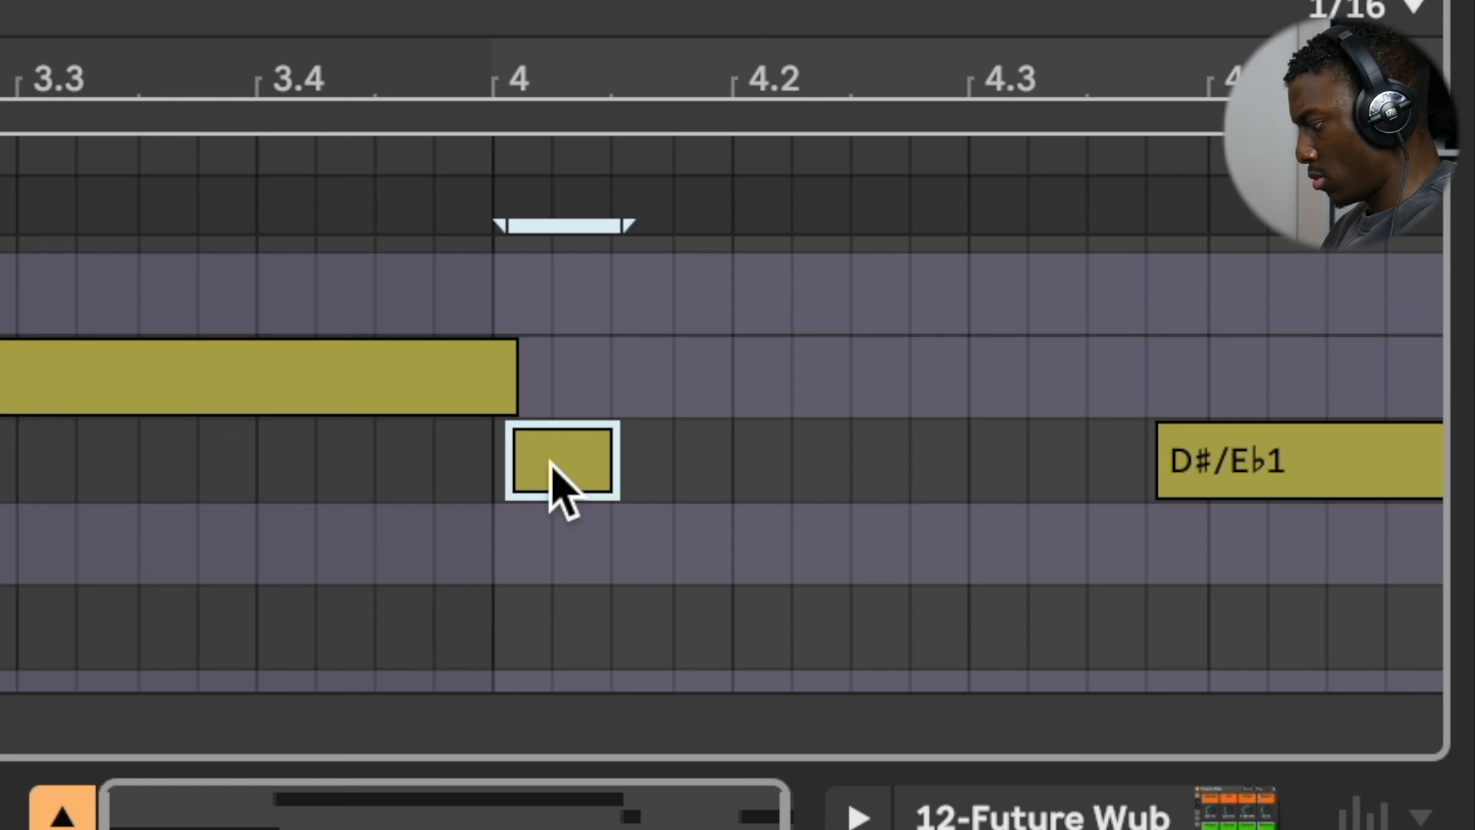
- Move the short D#/Eb1 note at the start of bar 4 to a higher pitch near the bar's end, and select the long D#/Eb1 note
{"action": "left_click_drag", "start_coordinate": [550, 461], "coordinate": [1432, 316]}
{"action": "left_click", "coordinate": [1321, 487]}
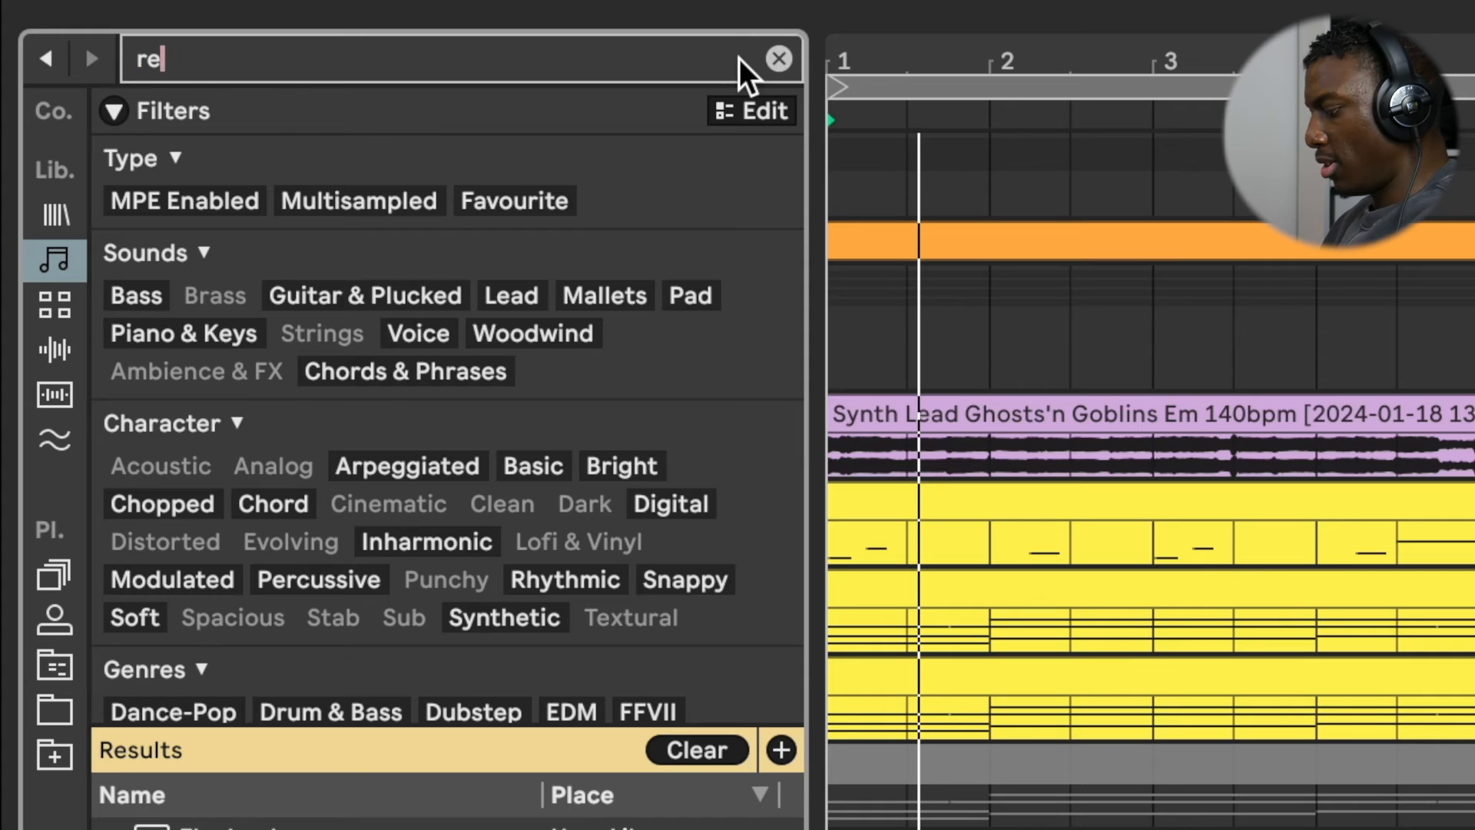
- Search the browser for a reverb and solo the 9 Group track containing Membrane and Fluck
{"action": "type", "text": "ve"}
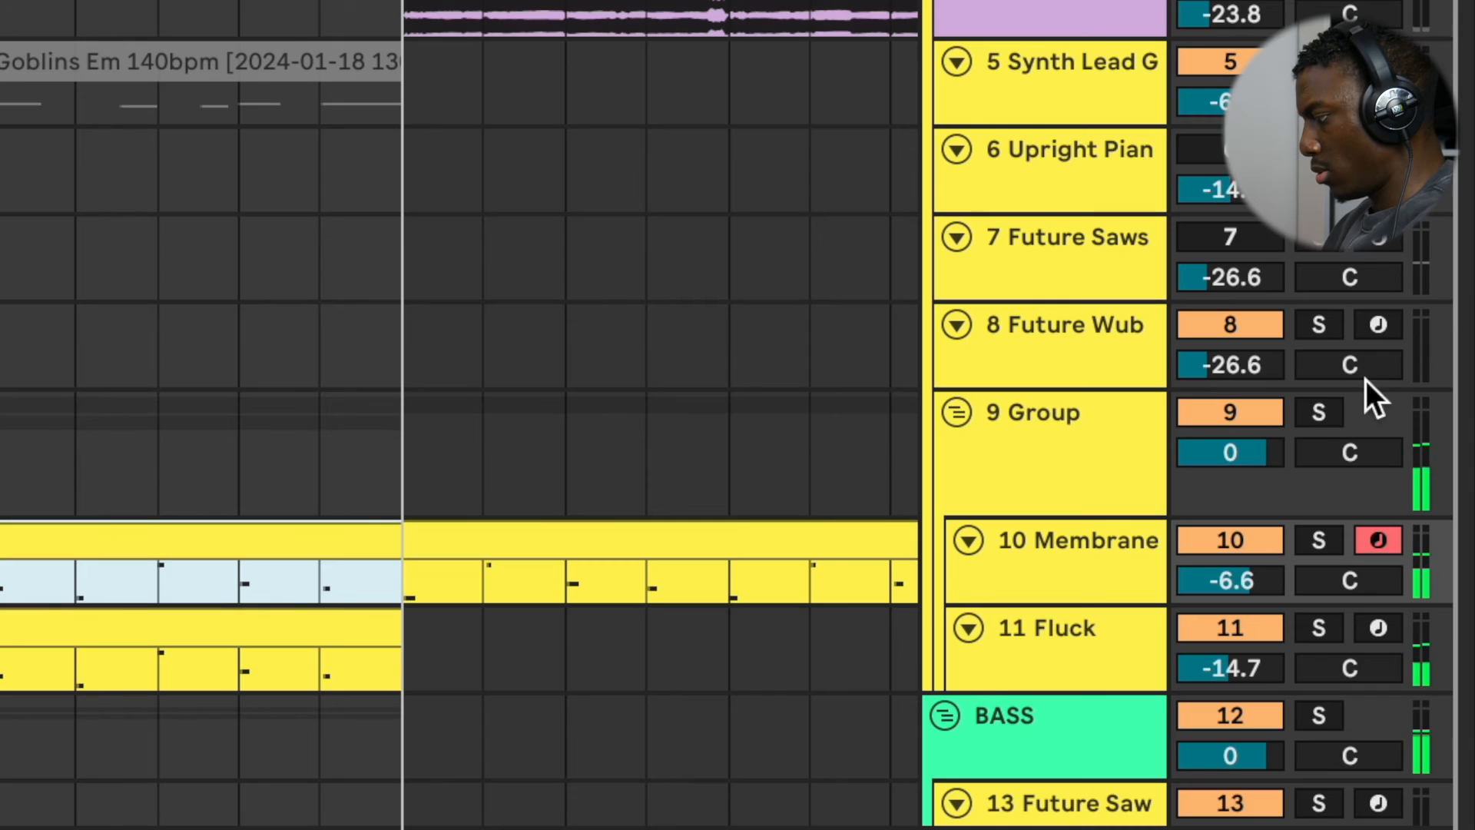
{"action": "left_click", "coordinate": [1319, 413]}
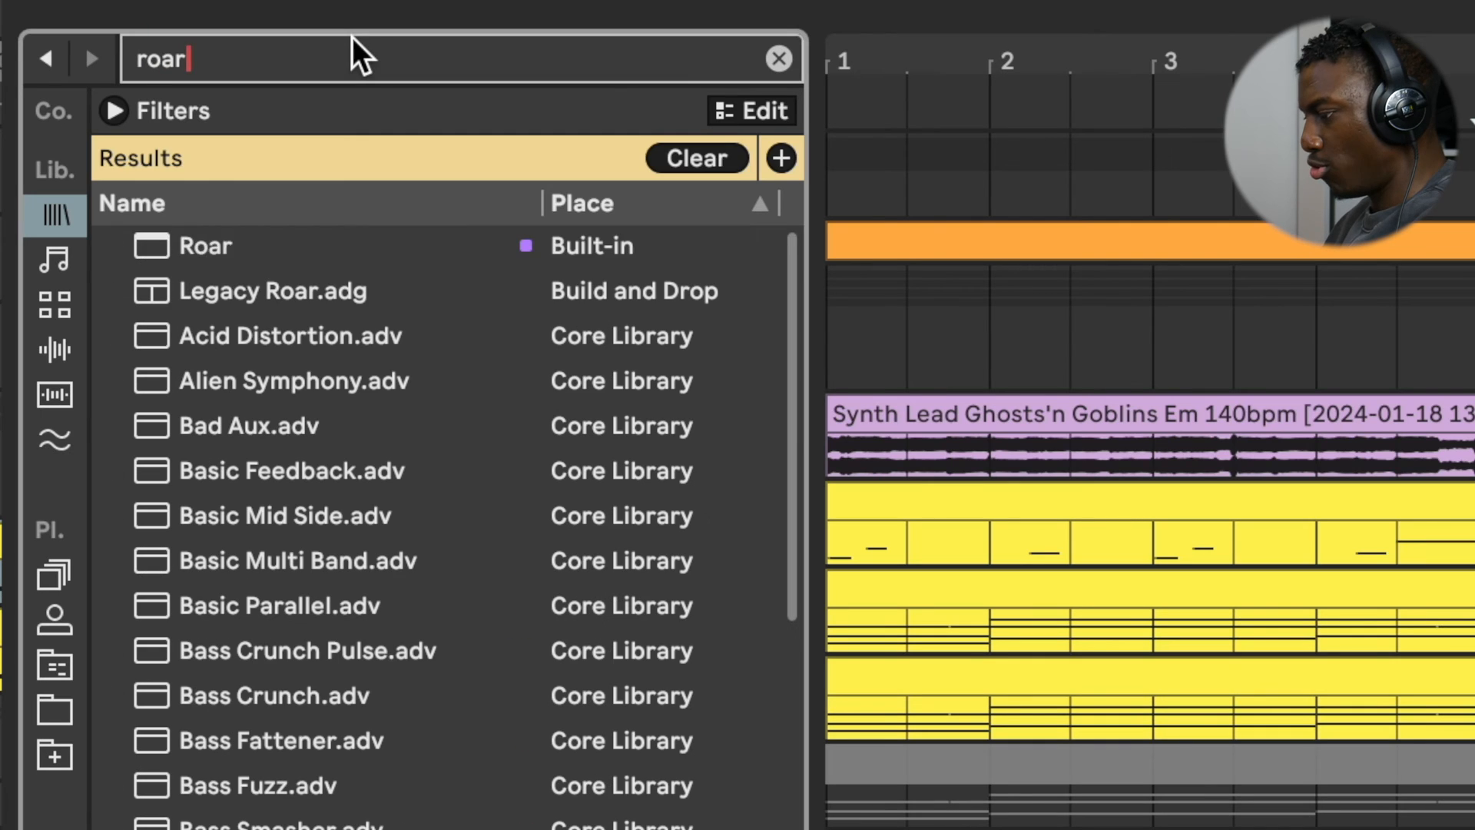
- Add Roar to the group, try the Full Wave Rectifier shaper with Dry/Wet at 20 %, and switch the shaper to Half Wave Rectifier
{"action": "key", "text": "Down"}
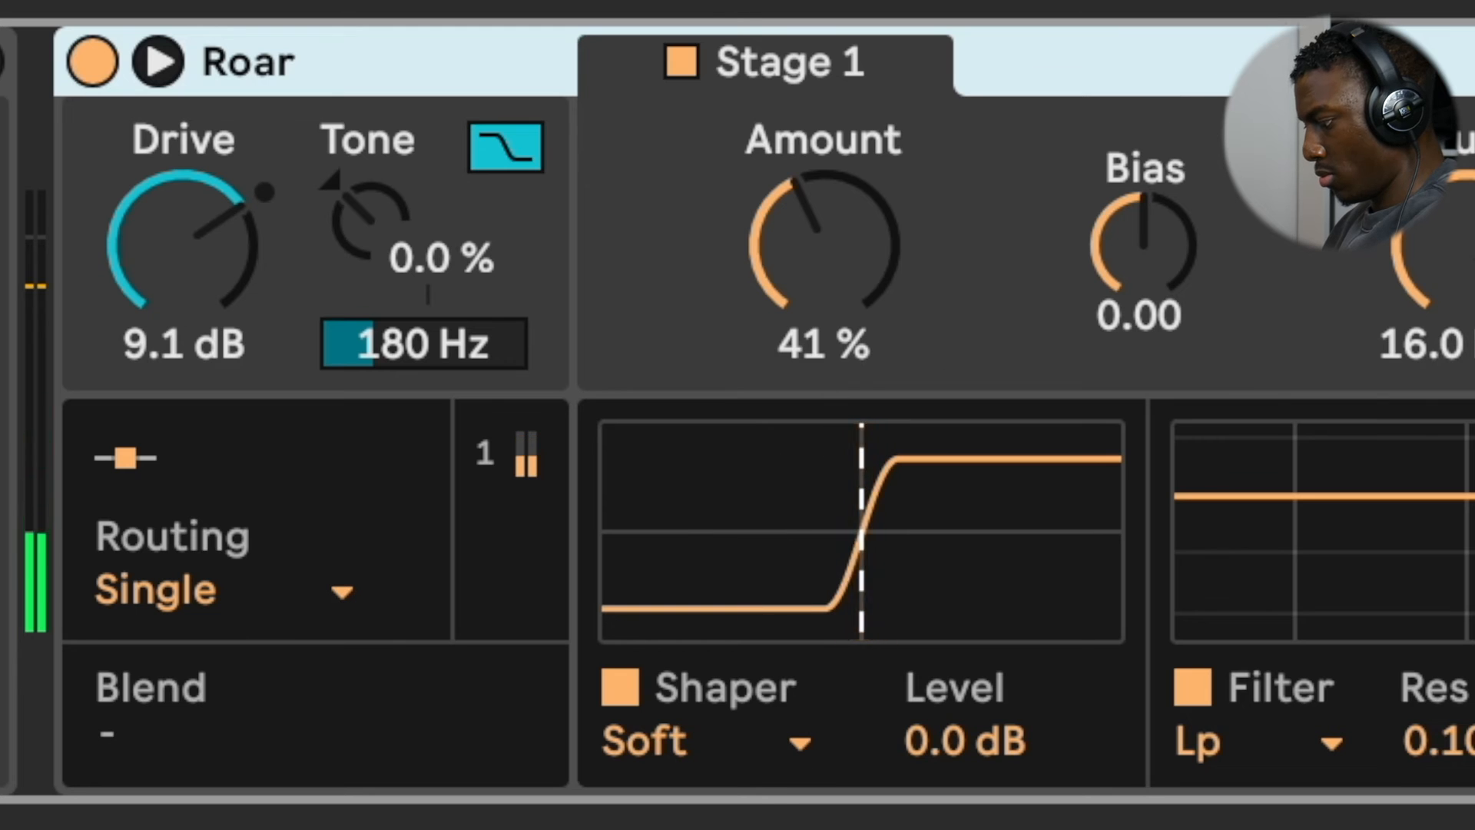
{"action": "left_click", "coordinate": [757, 744]}
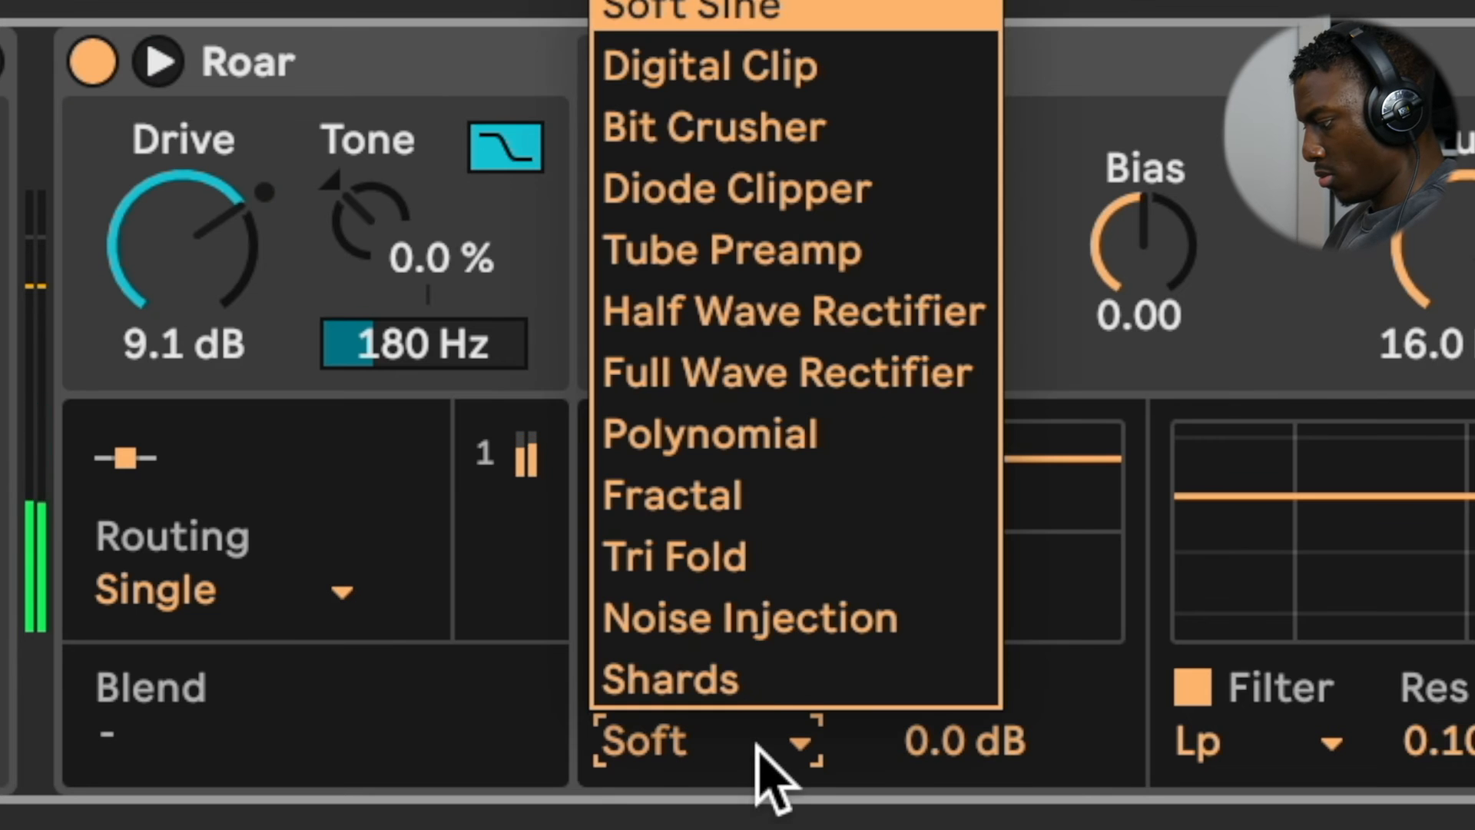
{"action": "left_click", "coordinate": [765, 375]}
{"action": "left_click_drag", "start_coordinate": [1304, 743], "coordinate": [1304, 811]}
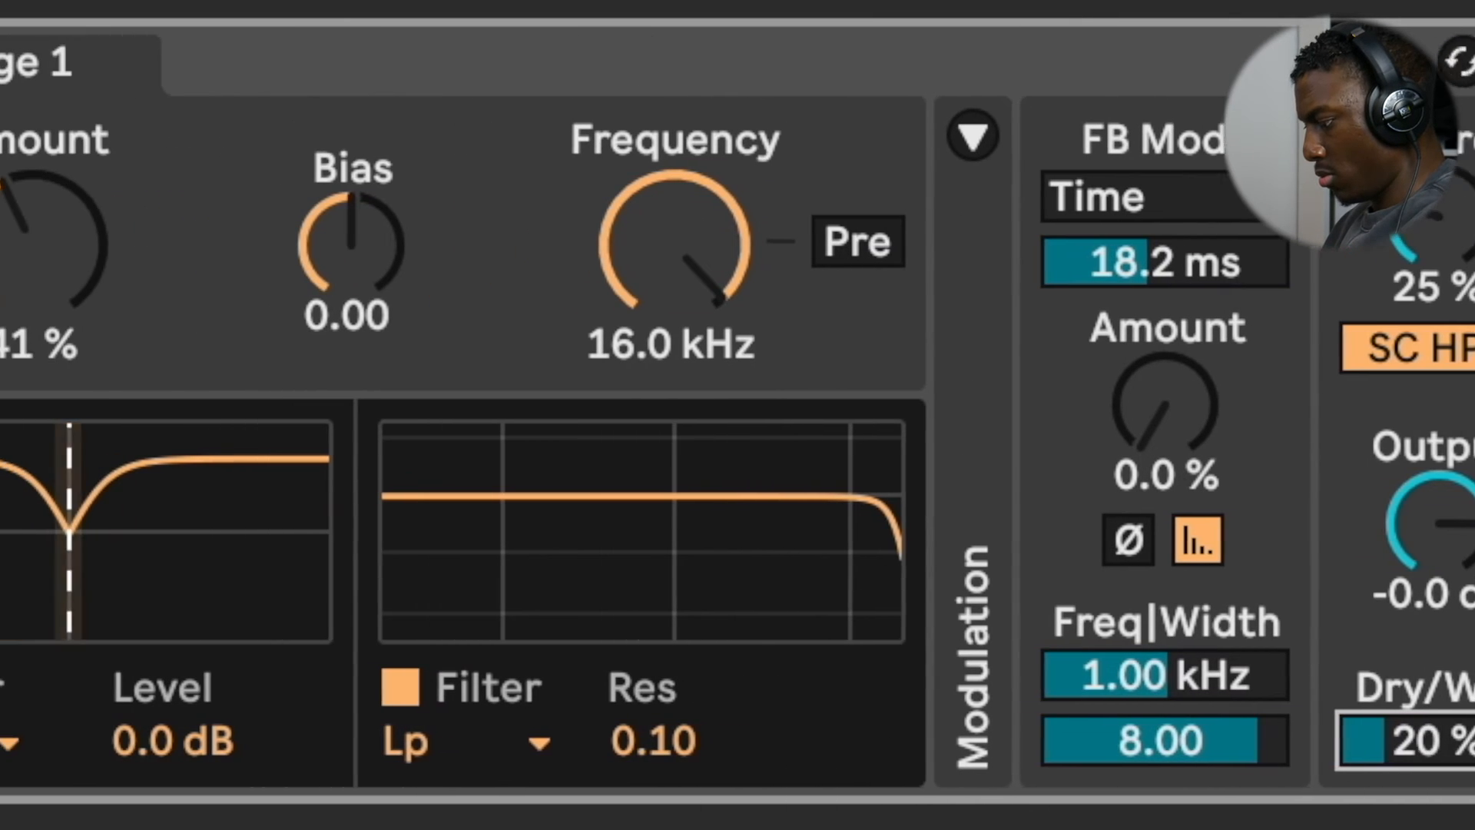
{"action": "left_click", "coordinate": [245, 741]}
{"action": "left_click", "coordinate": [418, 311]}
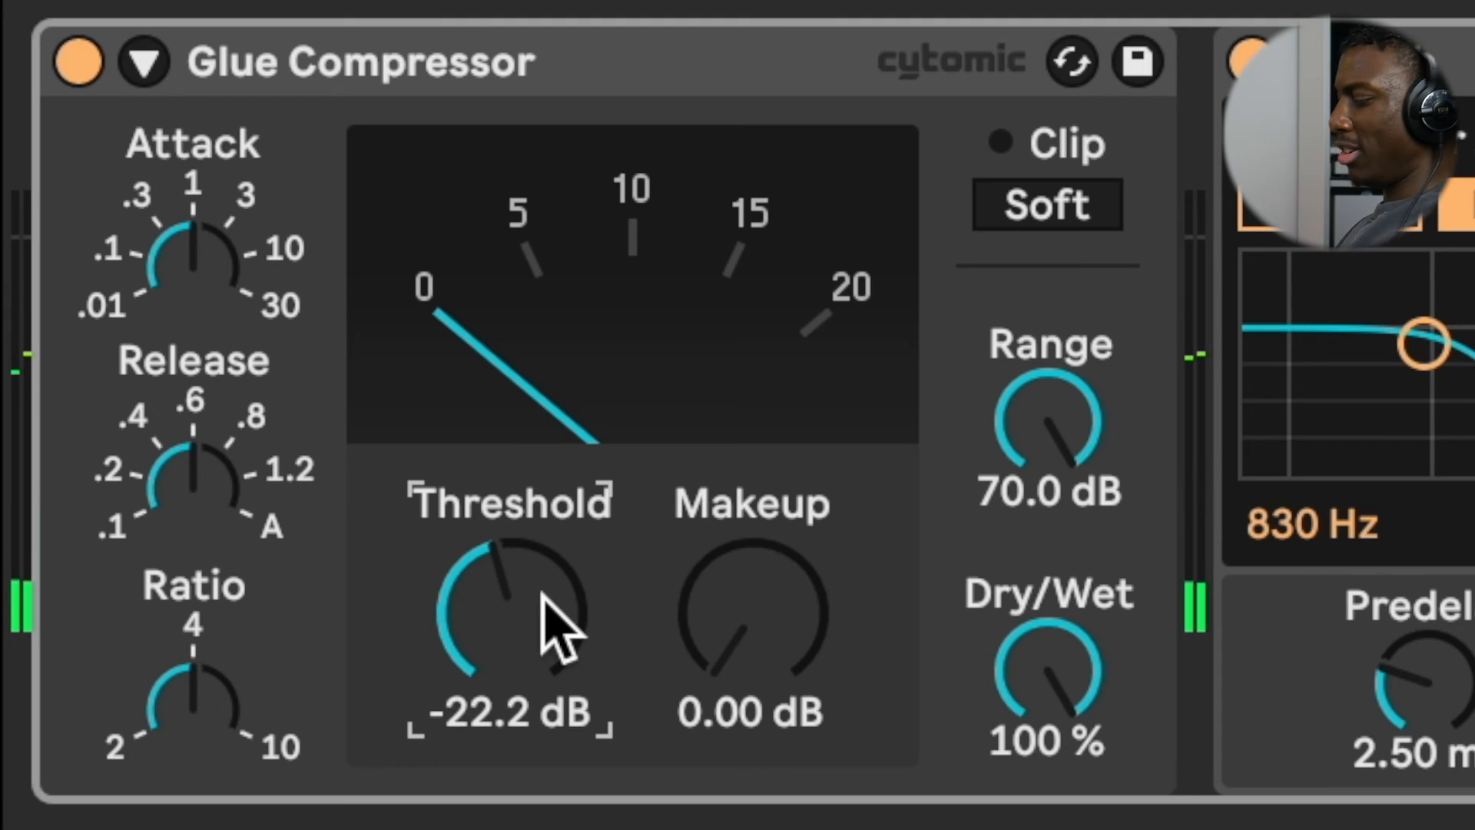
- Enable soft clipping in the Glue Compressor and select its Threshold
{"action": "left_click", "coordinate": [1110, 219]}
{"action": "left_click", "coordinate": [505, 624]}
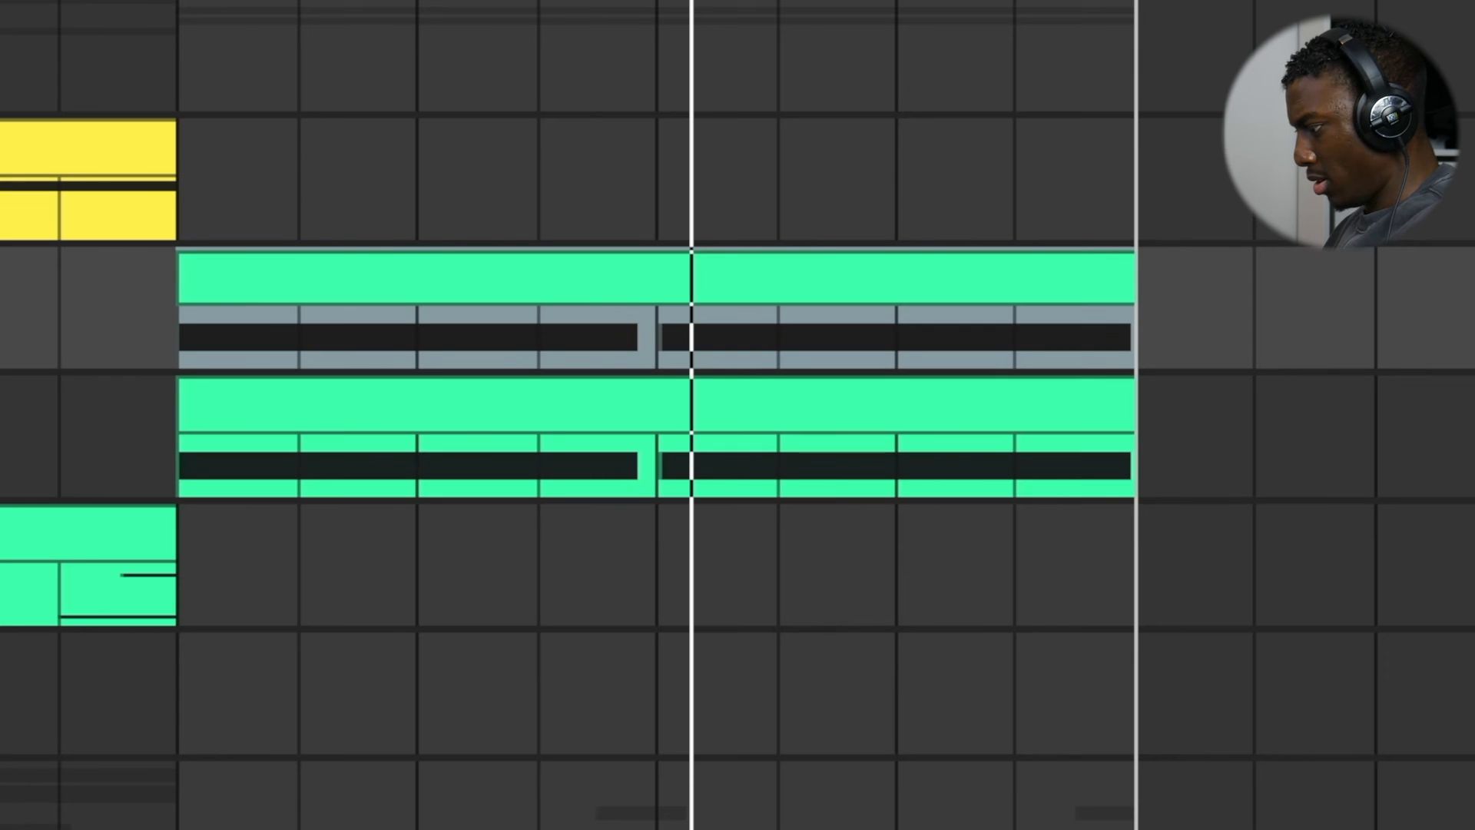
- Select both layered green bass clips and shorten the long note before bar 7 to end at 6.4
{"action": "left_click", "coordinate": [785, 402]}
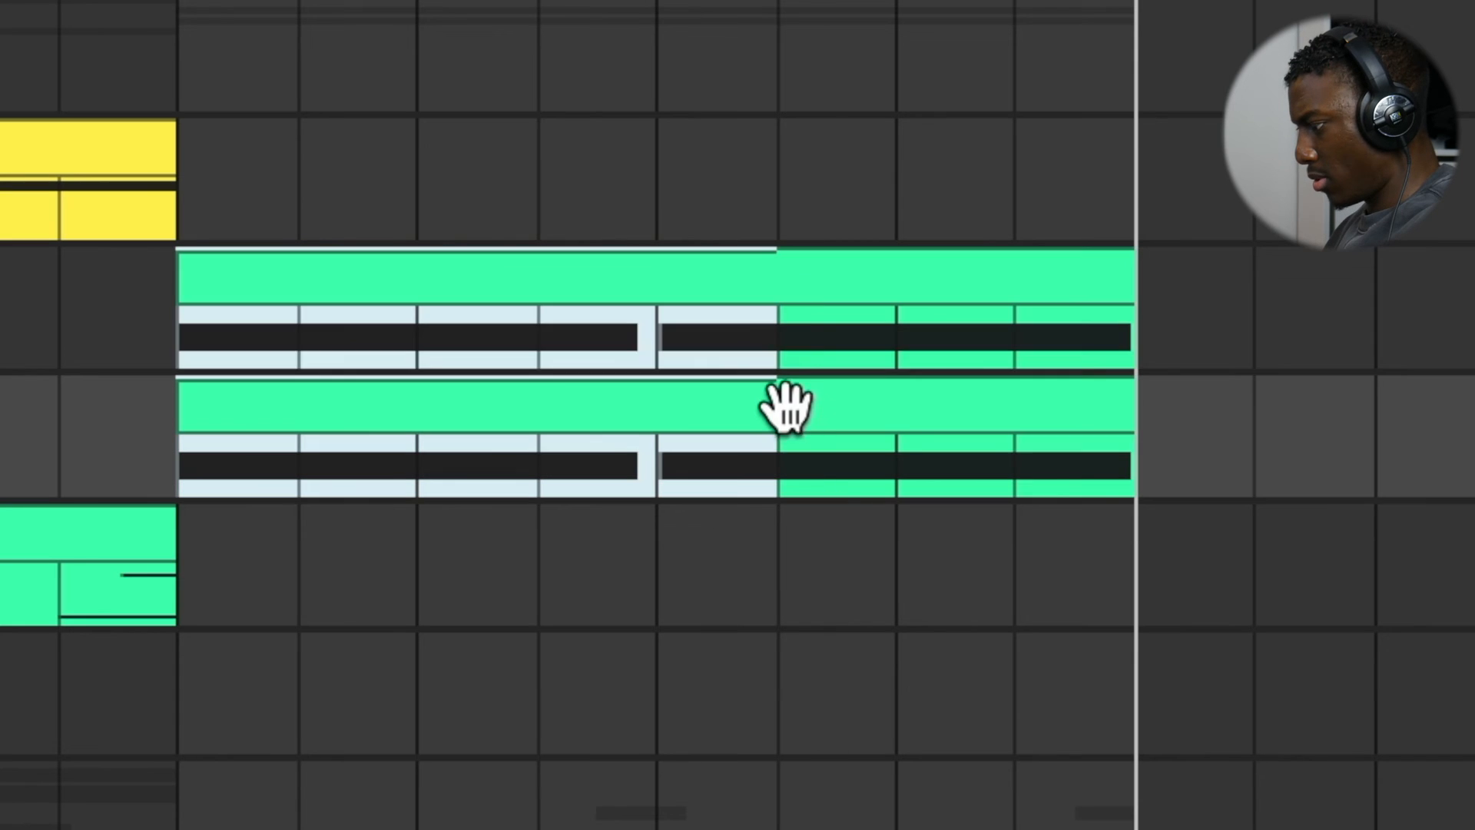
{"action": "left_click", "coordinate": [785, 284], "text": "shift"}
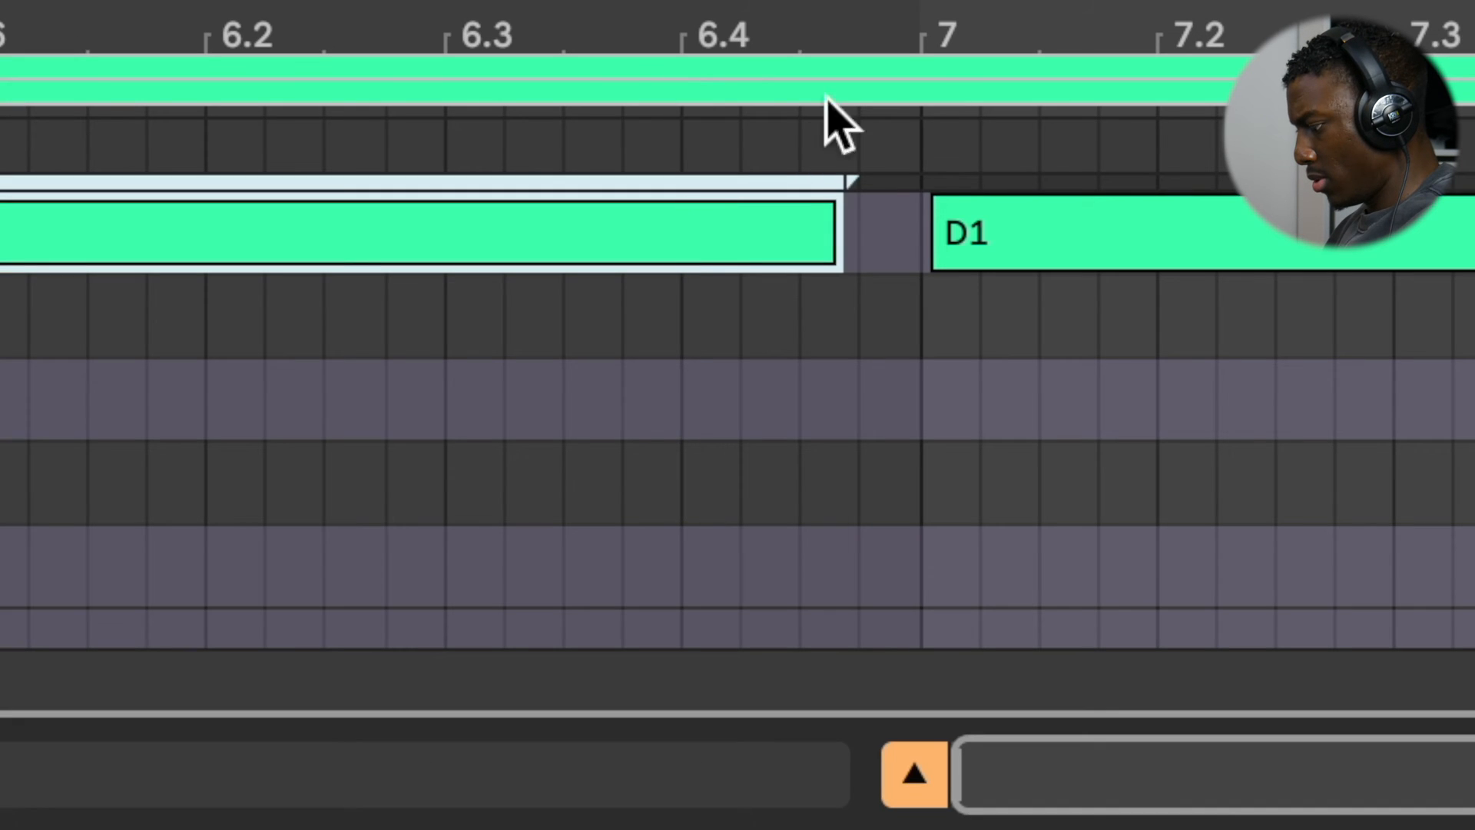
{"action": "left_click_drag", "start_coordinate": [838, 243], "coordinate": [684, 265]}
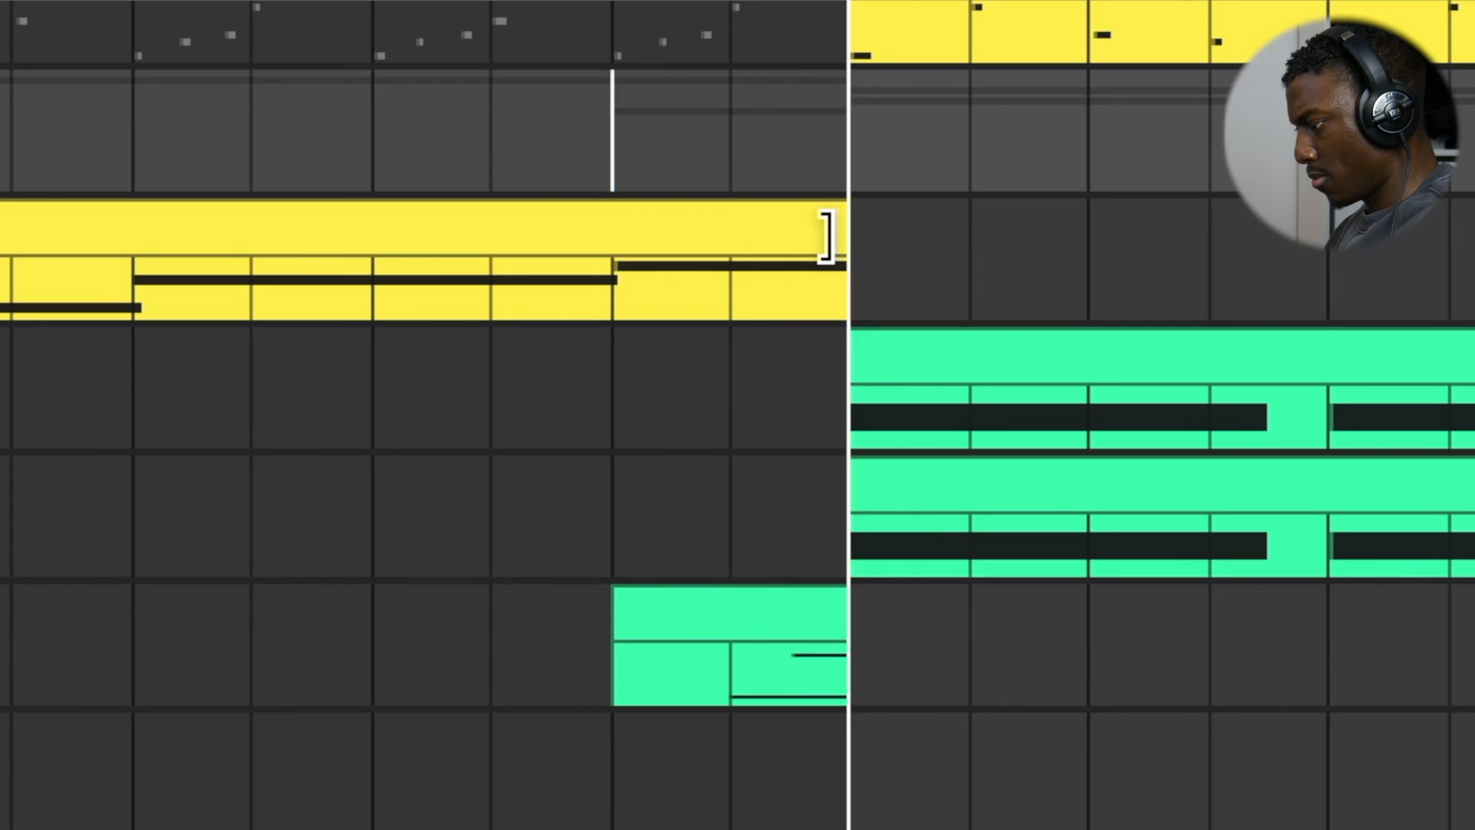
- Trim the yellow Future Saw bass clip to end at 4.3, extend its end to 4.4, and play the transition into bar 5
{"action": "left_click_drag", "start_coordinate": [826, 230], "coordinate": [744, 263]}
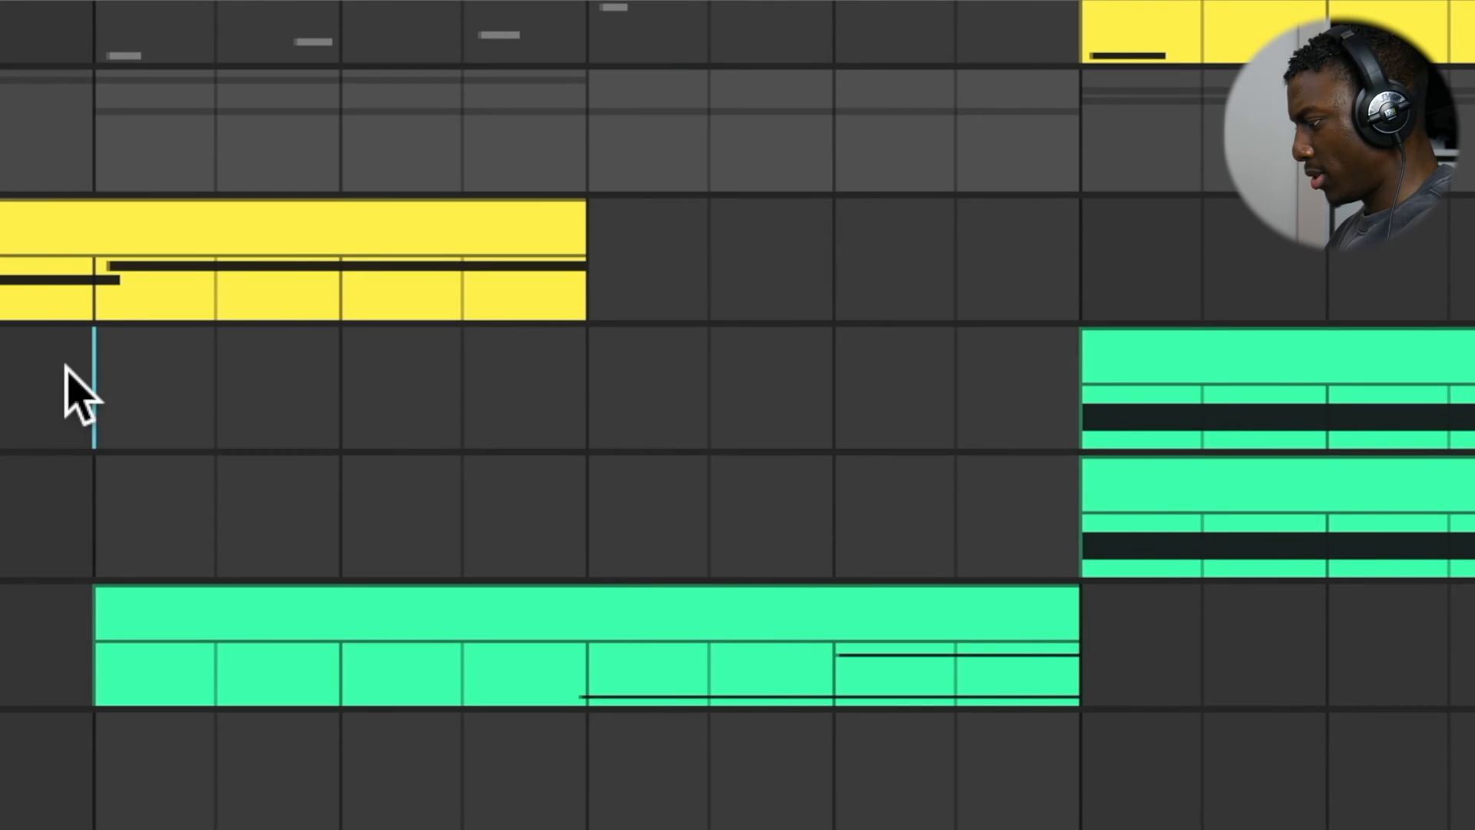
{"action": "left_click", "coordinate": [66, 367]}
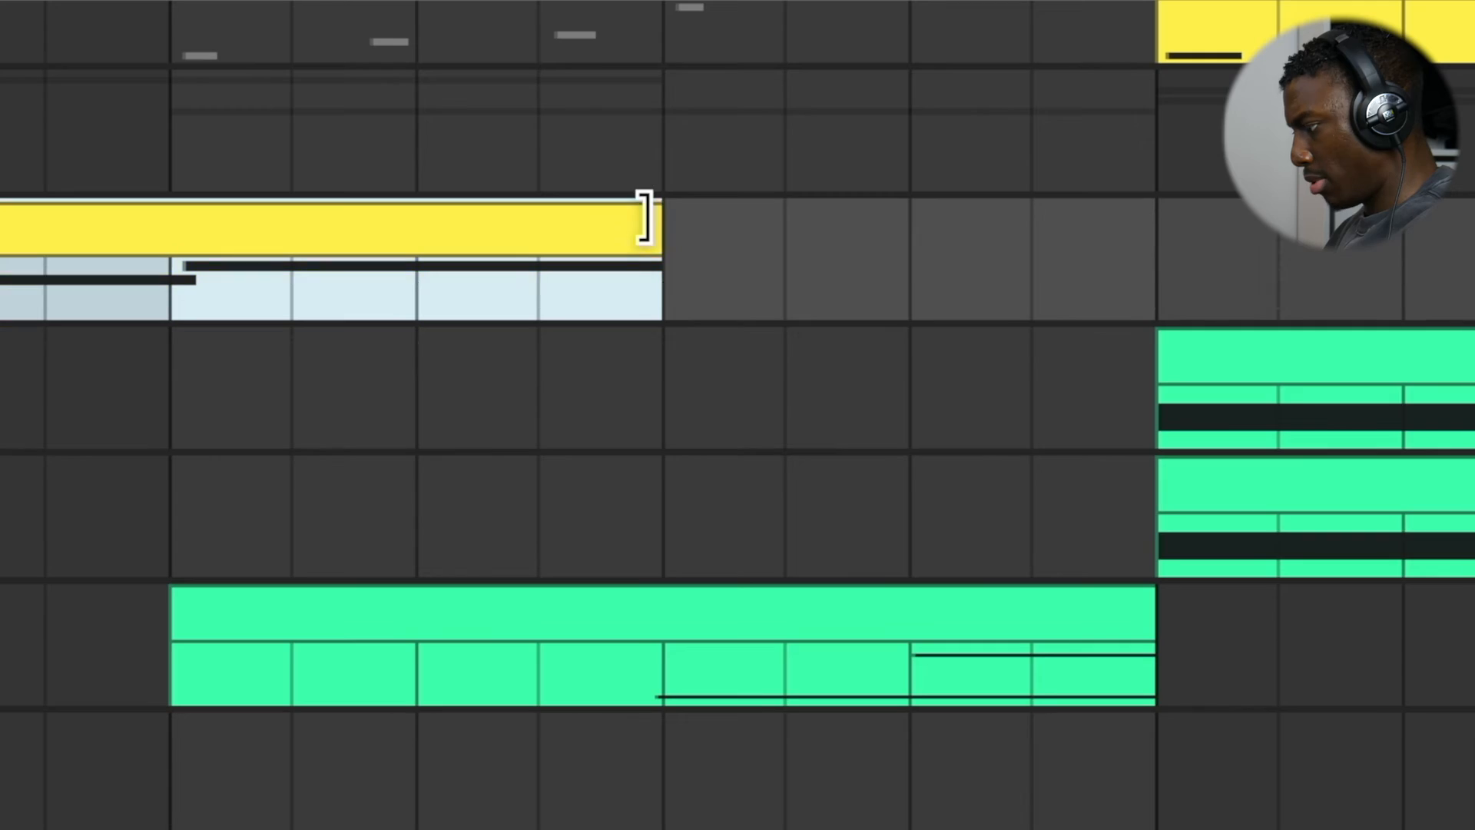
{"action": "left_click_drag", "start_coordinate": [645, 217], "coordinate": [909, 217]}
{"action": "left_click", "coordinate": [37, 453]}
{"action": "key", "text": "space"}
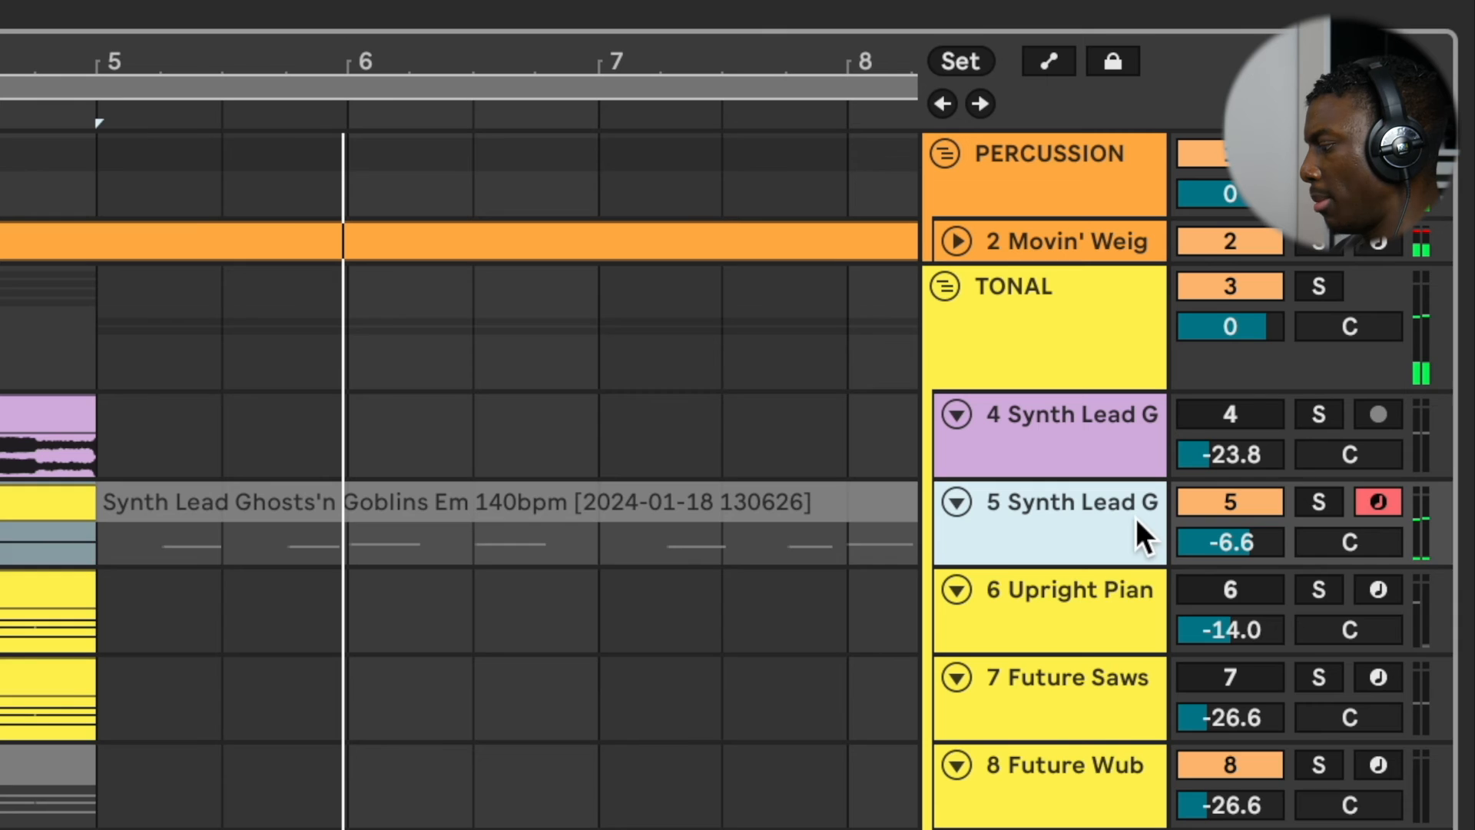
- Duplicate the 5 Synth Lead G track, group the synth lead layers, and name the group "rev"
{"action": "key", "text": "ctrl+d"}
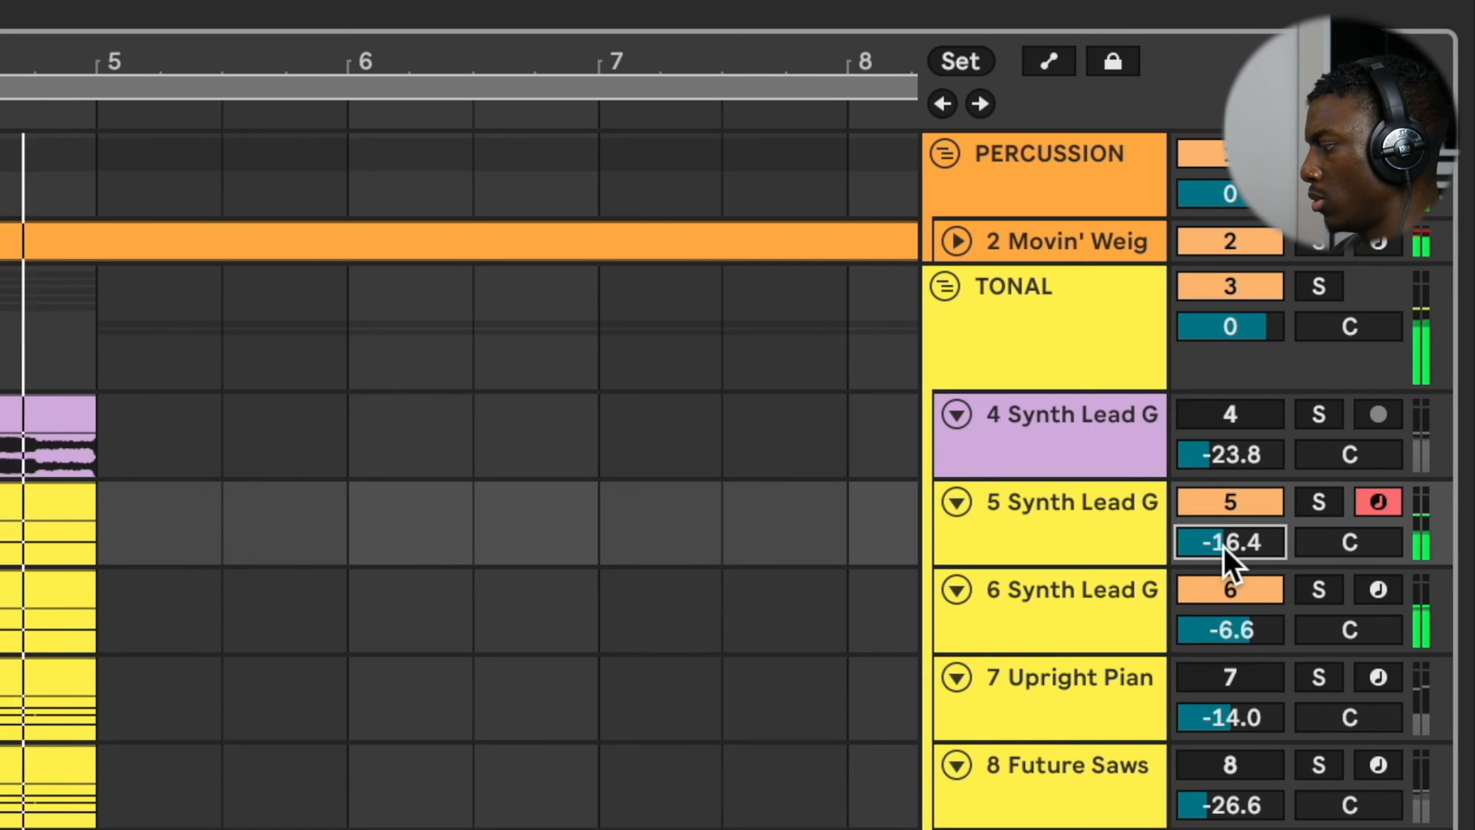
{"action": "key", "text": "super+g"}
{"action": "key", "text": "super+r"}
{"action": "type", "text": "rev"}
{"action": "key", "text": "Return"}
- Add the built-in Reverb to the 5 Synth Lead G track and set its Dry/Wet to 18 %
{"action": "key", "text": "super+f"}
{"action": "type", "text": "rev"}
{"action": "key", "text": "Down"}
{"action": "key", "text": "Down"}
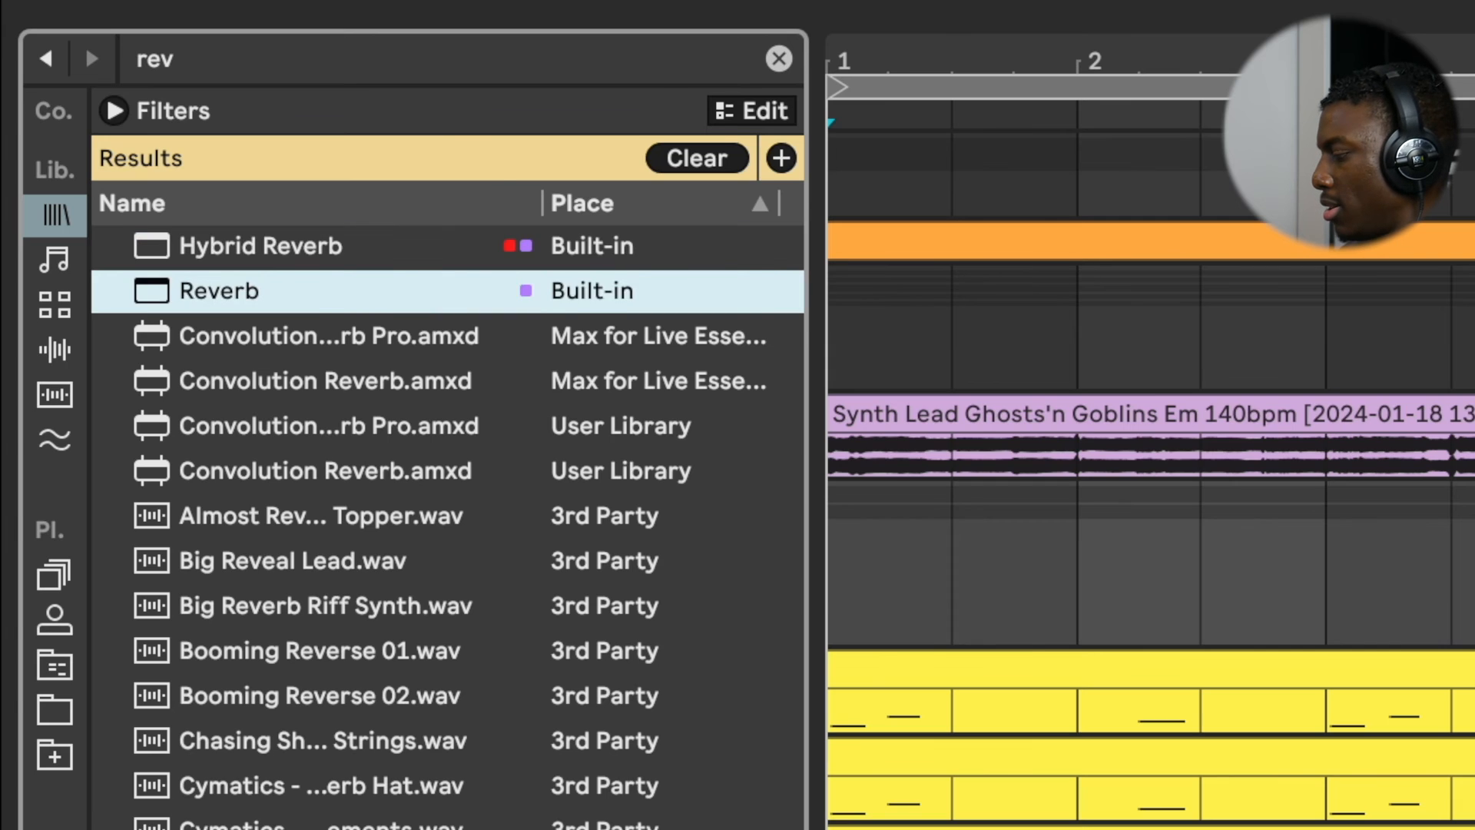
{"action": "key", "text": "Return"}
{"action": "left_click_drag", "start_coordinate": [849, 645], "coordinate": [849, 691]}
{"action": "left_click_drag", "start_coordinate": [829, 626], "coordinate": [829, 621]}
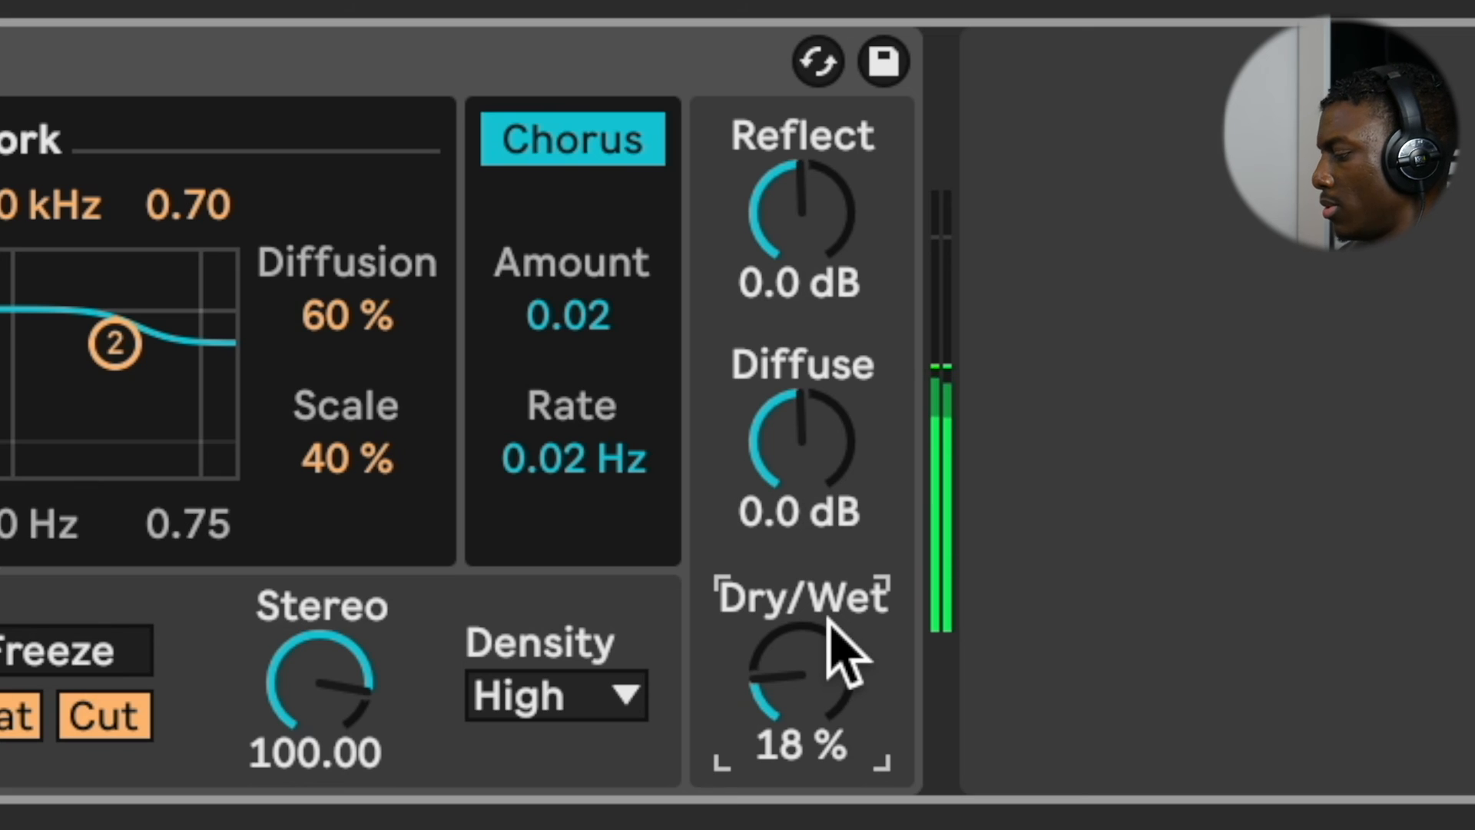
- Add an EQ Eight to the synth leads, raise band 1's low cut, enable band 7 and boost band 4's high shelf from about 3.4 kHz
{"action": "left_click", "coordinate": [738, 417]}
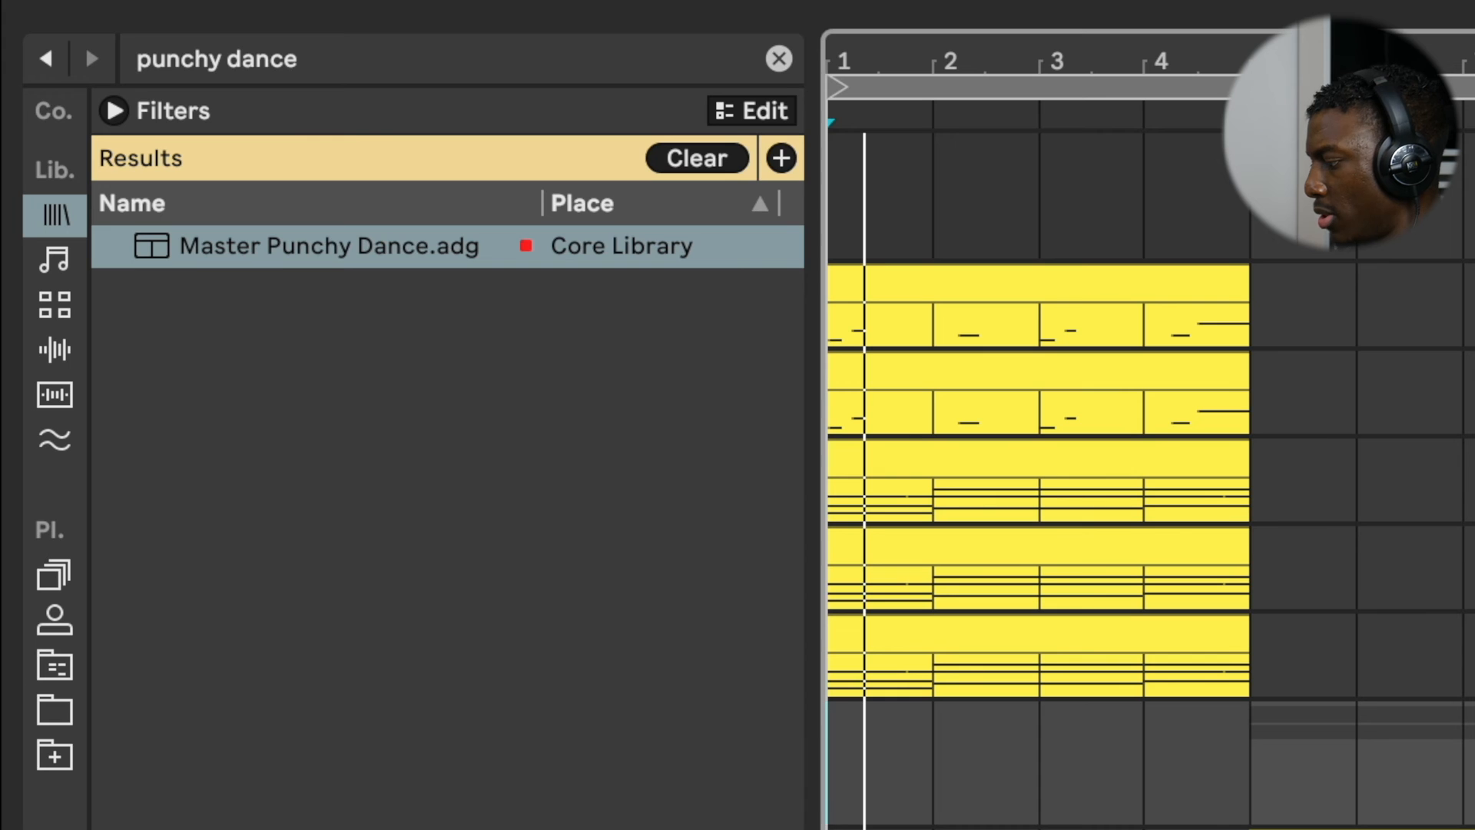
{"action": "key", "text": "ctrl+f"}
{"action": "type", "text": "eq"}
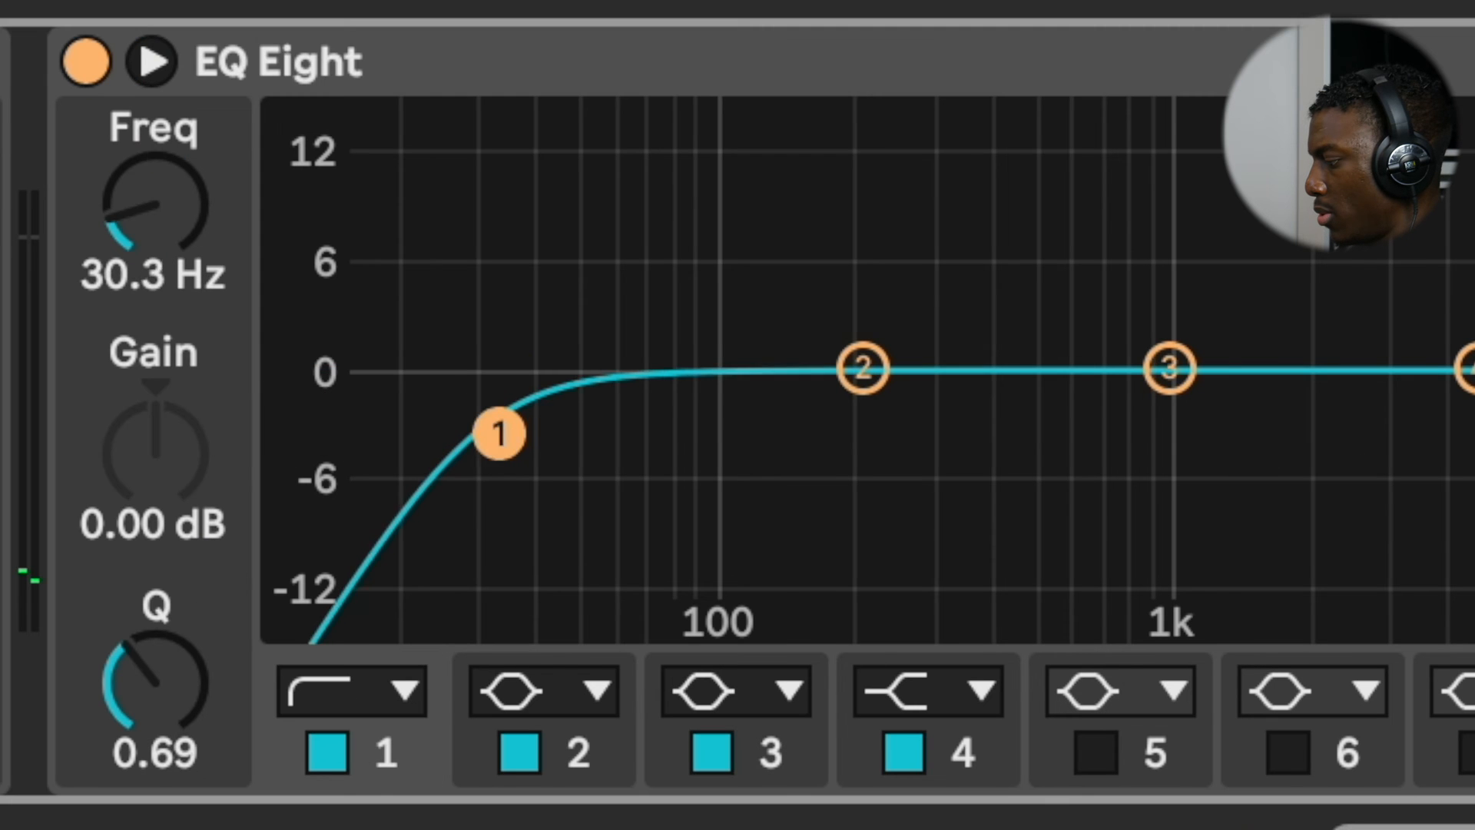
{"action": "left_click_drag", "start_coordinate": [494, 428], "coordinate": [551, 515]}
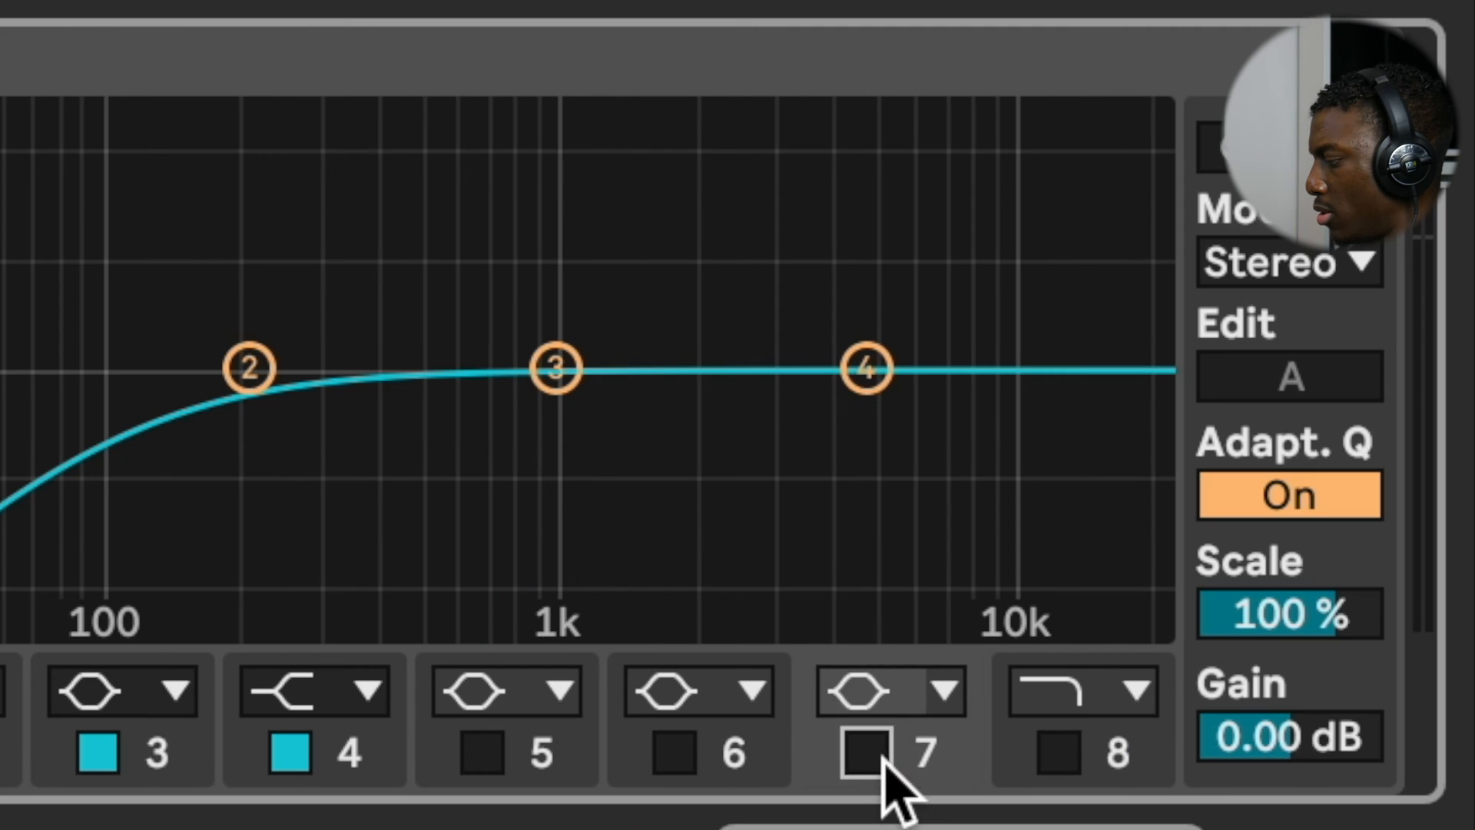
{"action": "left_click", "coordinate": [866, 751]}
{"action": "left_click_drag", "start_coordinate": [869, 388], "coordinate": [803, 359]}
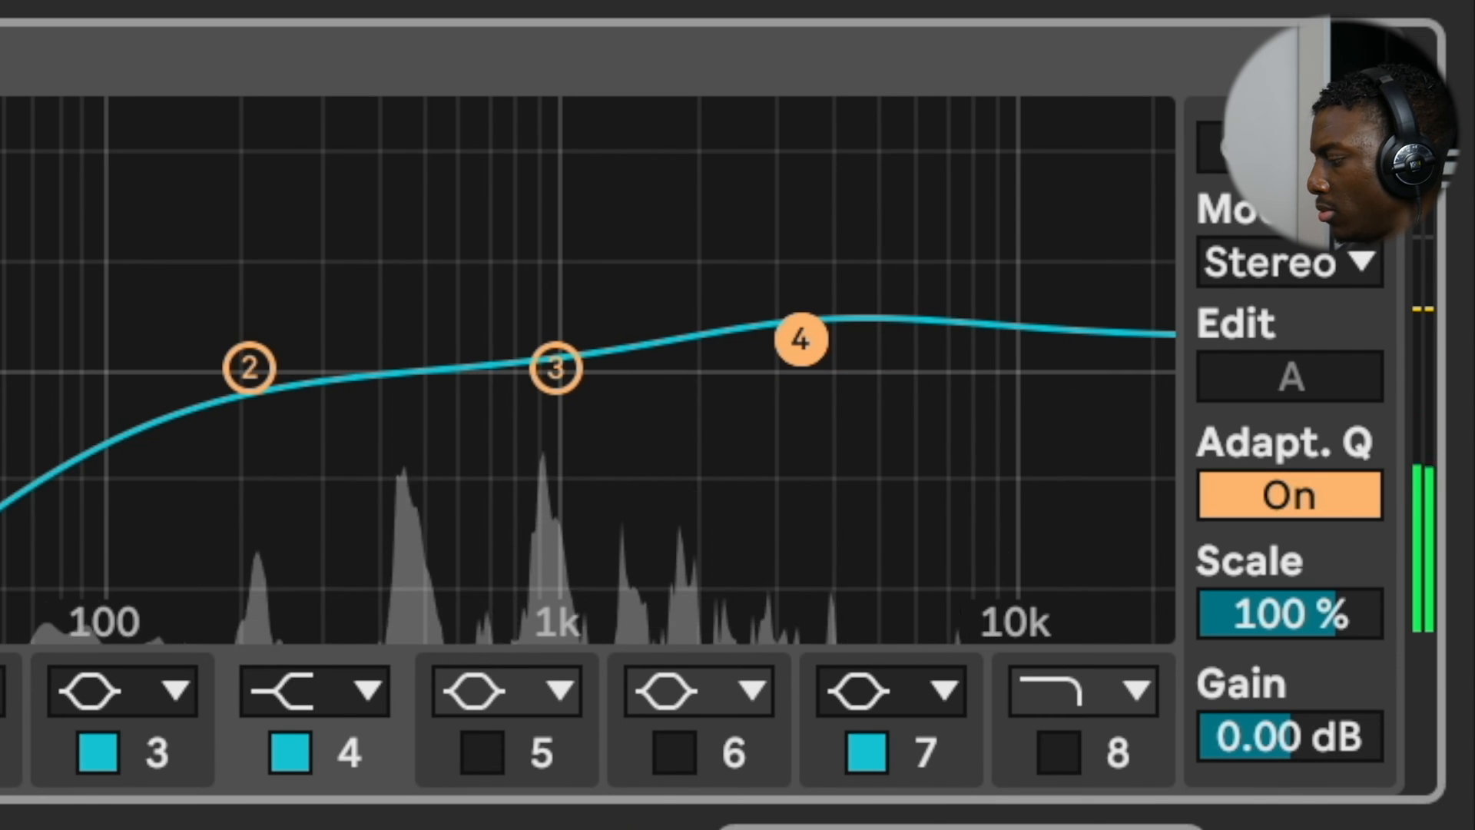
{"action": "left_click_drag", "start_coordinate": [799, 338], "coordinate": [798, 341]}
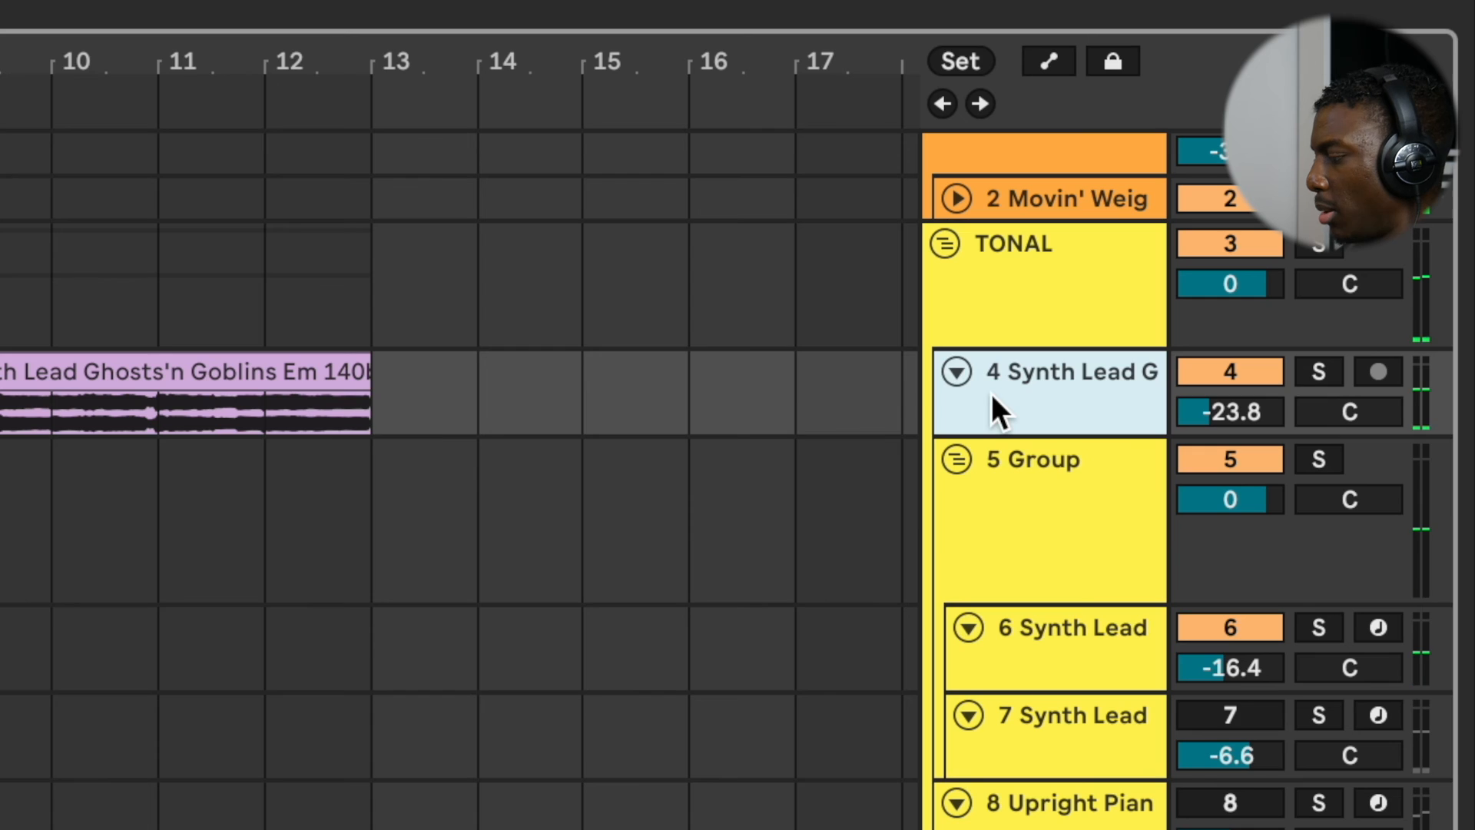
- Duplicate the purple 4 Synth Lead G audio track and select the Pitch control of its clip
{"action": "key", "text": "ctrl+d"}
{"action": "left_click", "coordinate": [311, 476]}
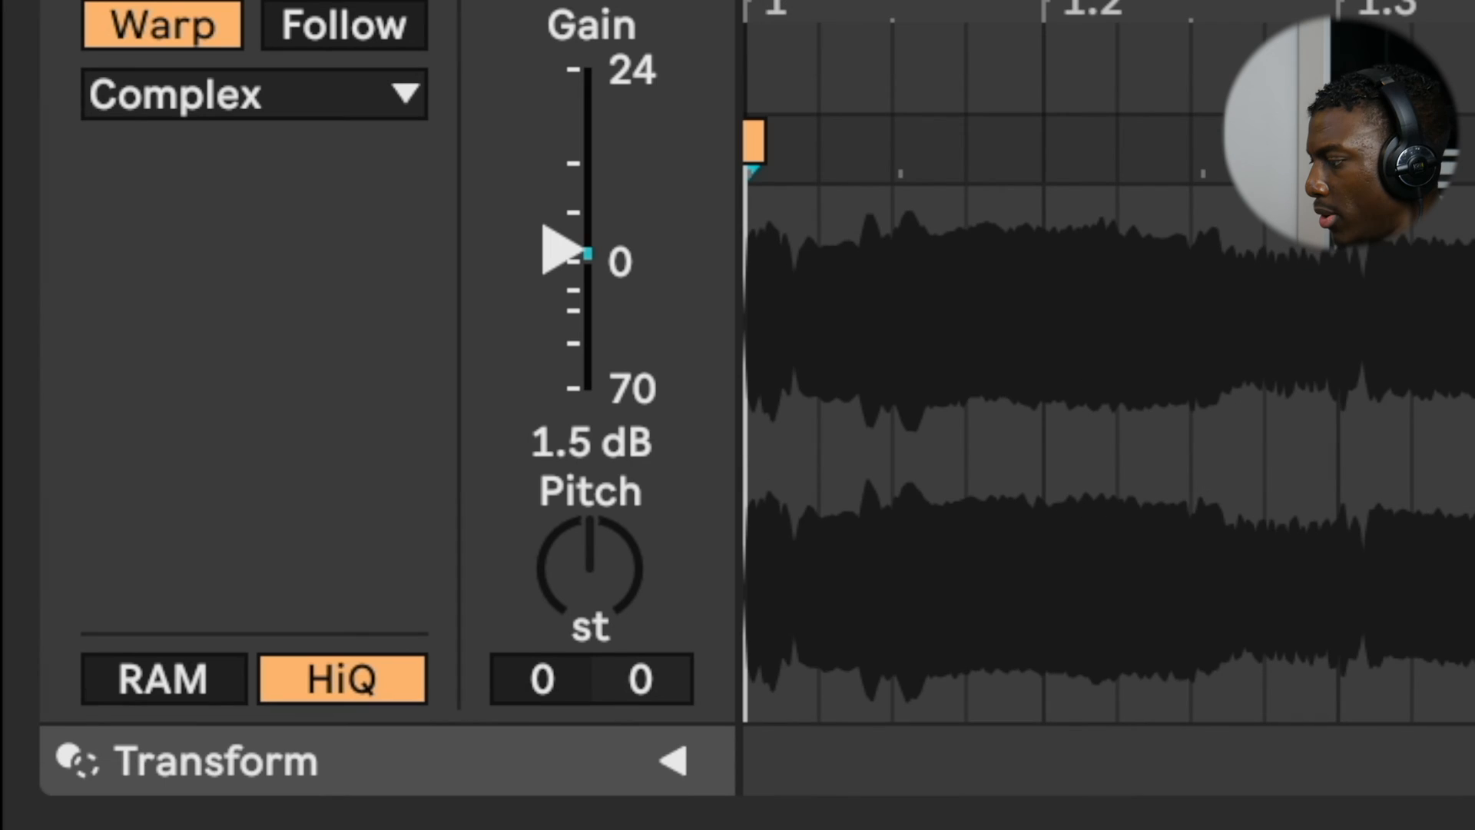
{"action": "left_click", "coordinate": [589, 613]}
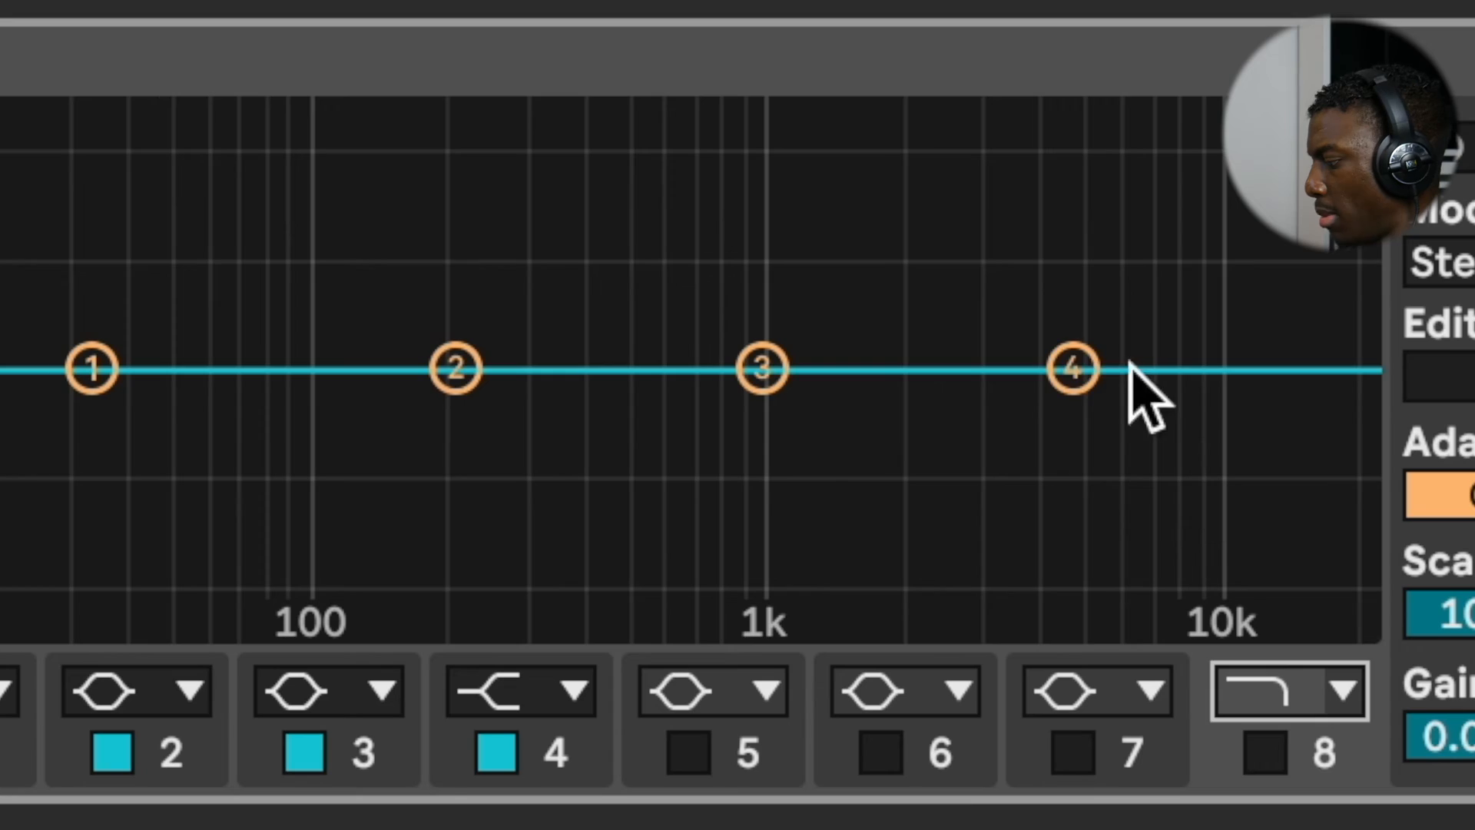
- Enable band 8's high cut in EQ Eight, lower its resonance and set its cutoff to about 1.4 kHz
{"action": "left_click_drag", "start_coordinate": [1070, 366], "coordinate": [678, 428]}
{"action": "key", "text": "super+z"}
{"action": "left_click", "coordinate": [1267, 749]}
{"action": "left_click_drag", "start_coordinate": [1317, 428], "coordinate": [603, 483]}
{"action": "key", "text": "space"}
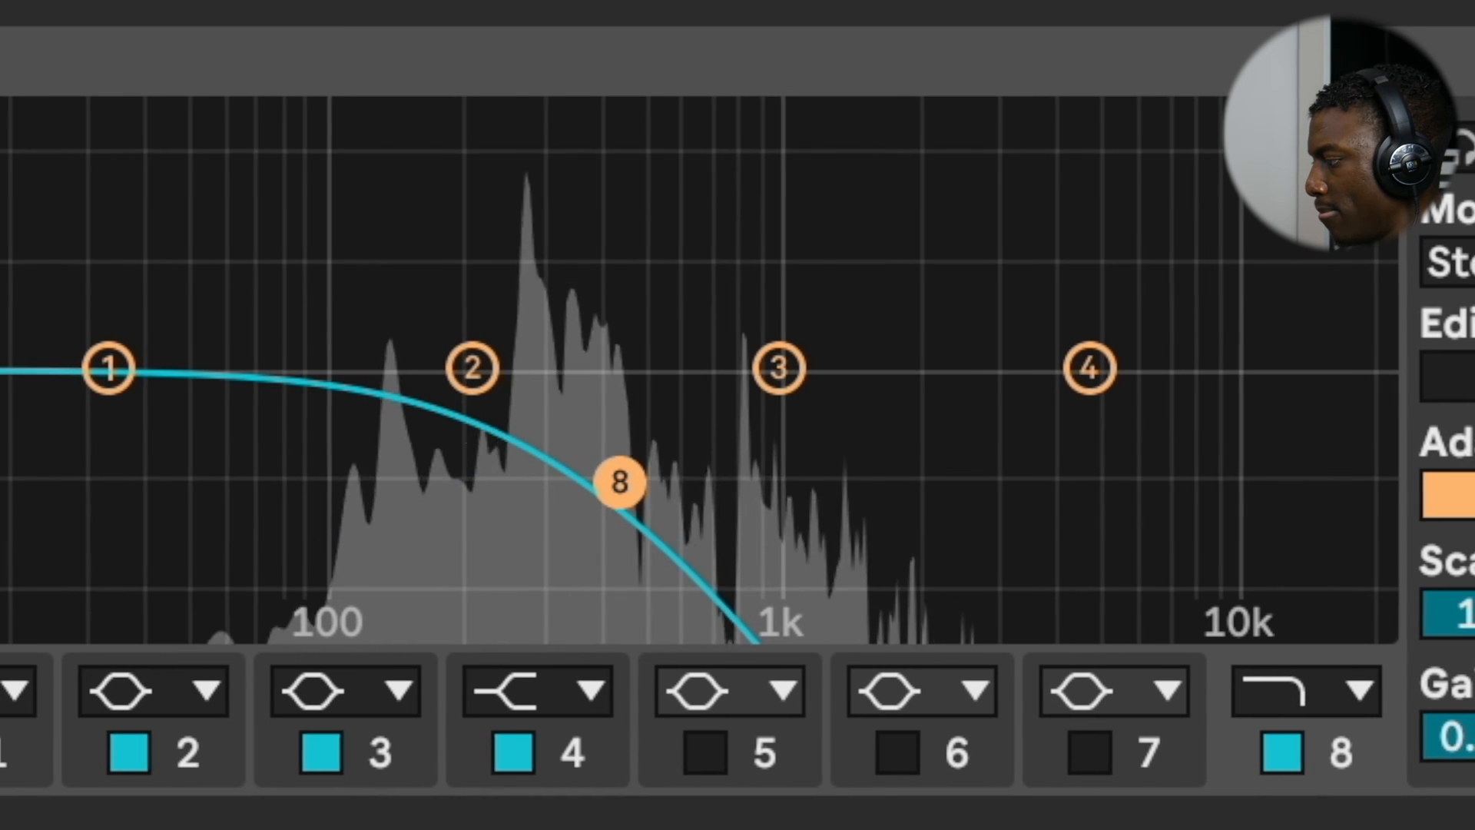
{"action": "left_click_drag", "start_coordinate": [617, 470], "coordinate": [771, 615]}
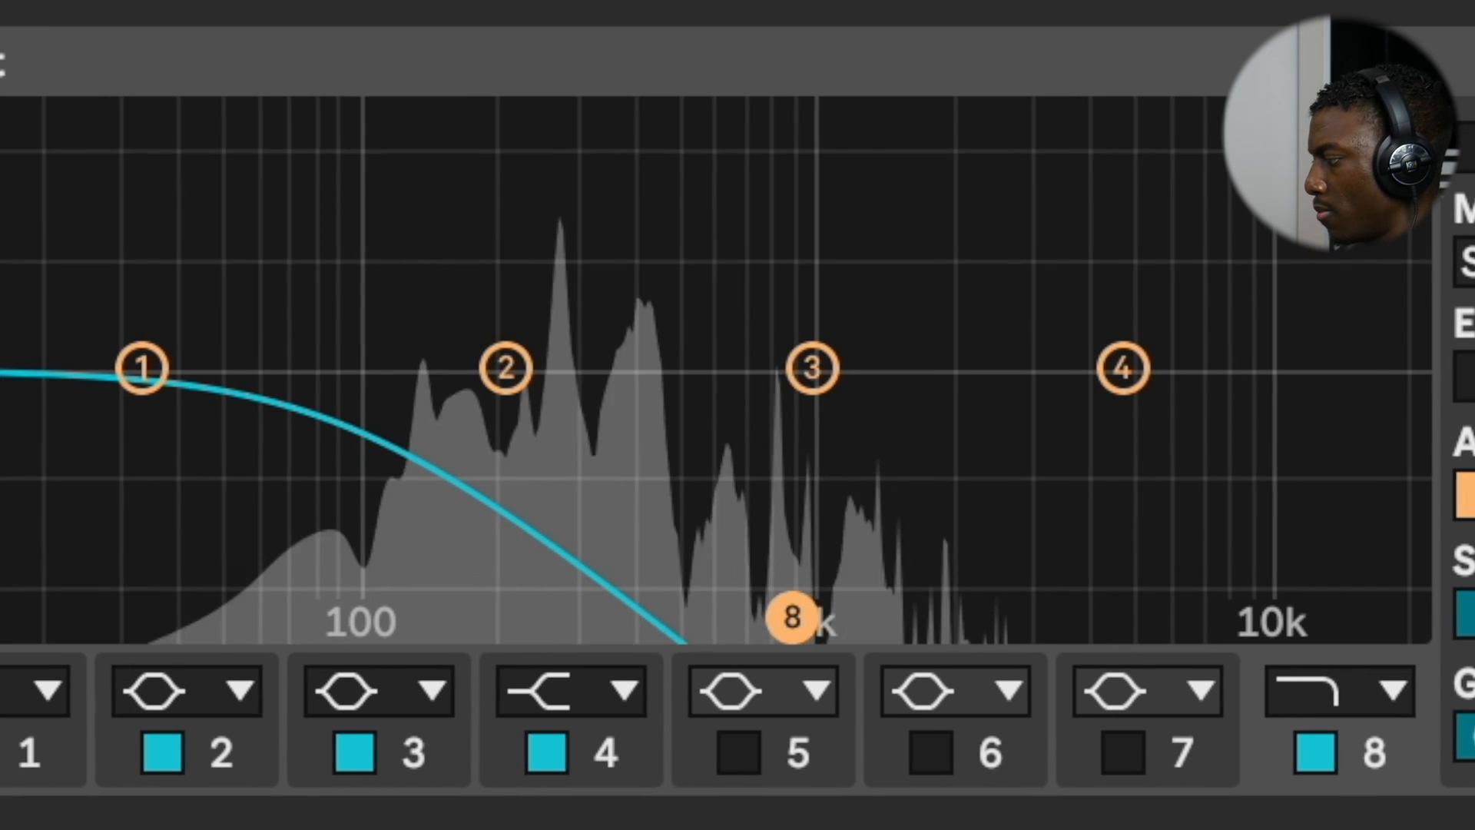
{"action": "left_click_drag", "start_coordinate": [795, 616], "coordinate": [892, 616]}
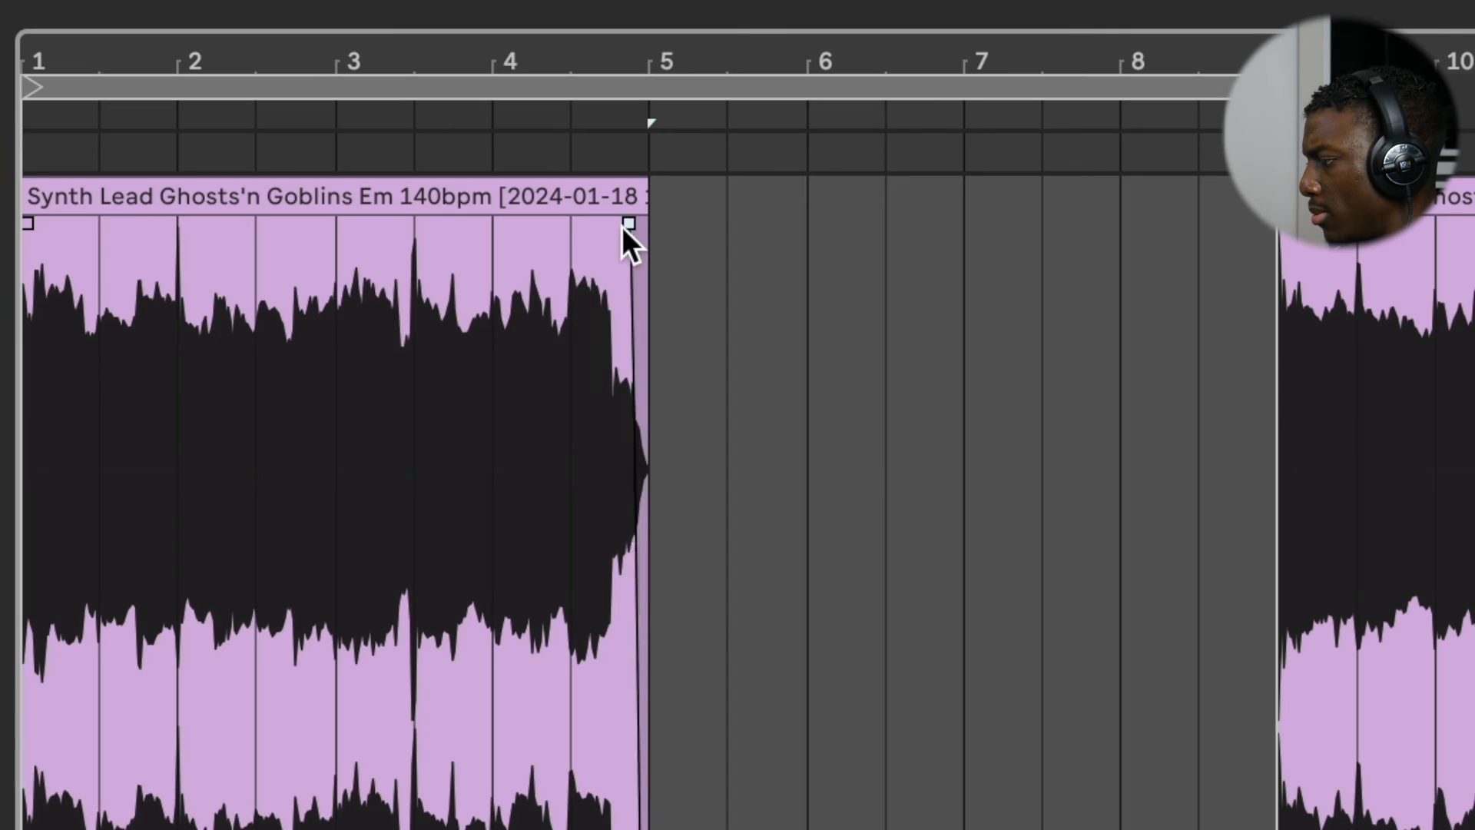
- Adjust the fade-outs at the ends of the purple synth lead clip and its duplicate
{"action": "left_click", "coordinate": [626, 237]}
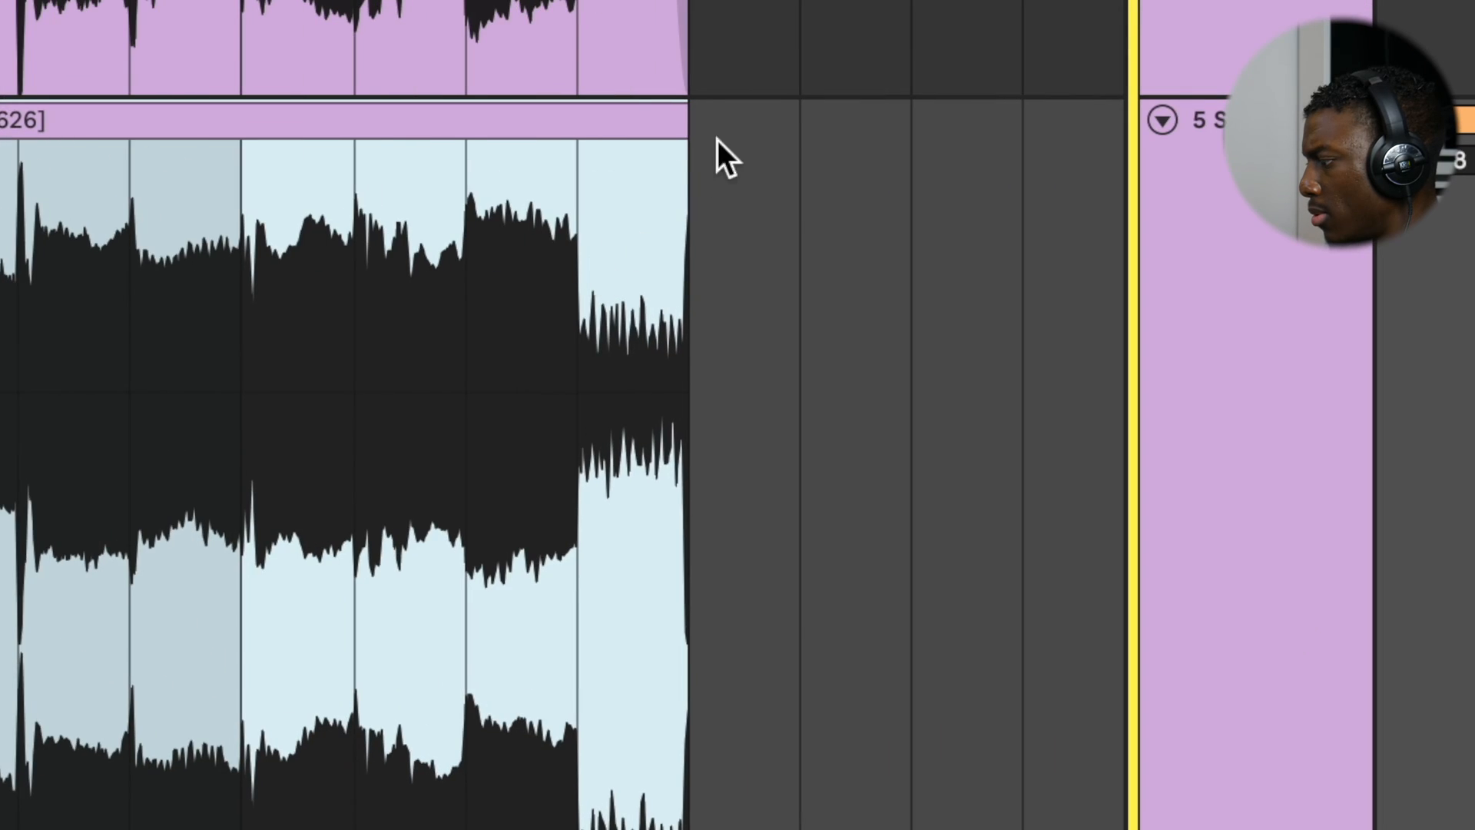
{"action": "left_click", "coordinate": [678, 146]}
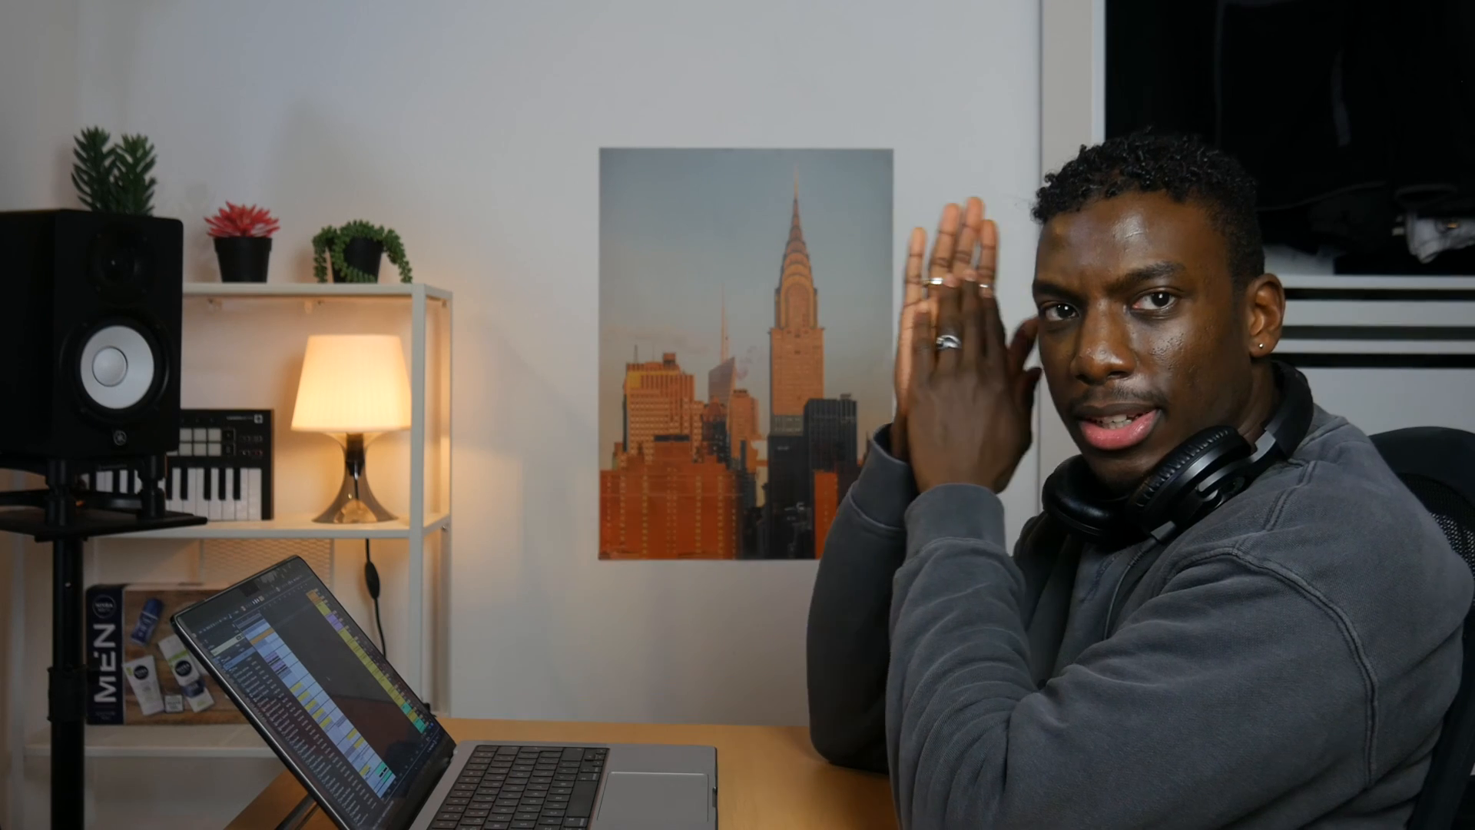